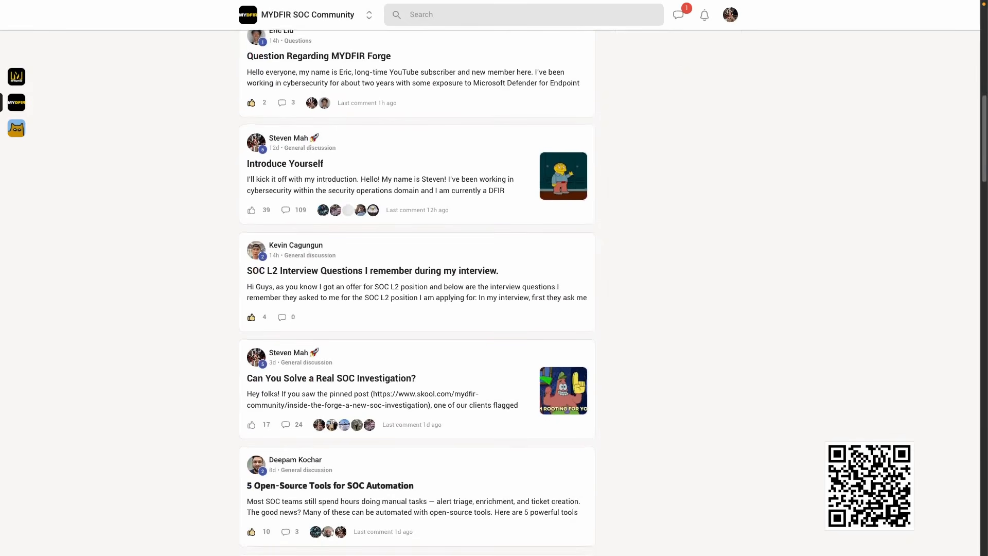
{"action": "scroll", "coordinate": [417, 292], "scroll_direction": "down", "scroll_amount": 7}
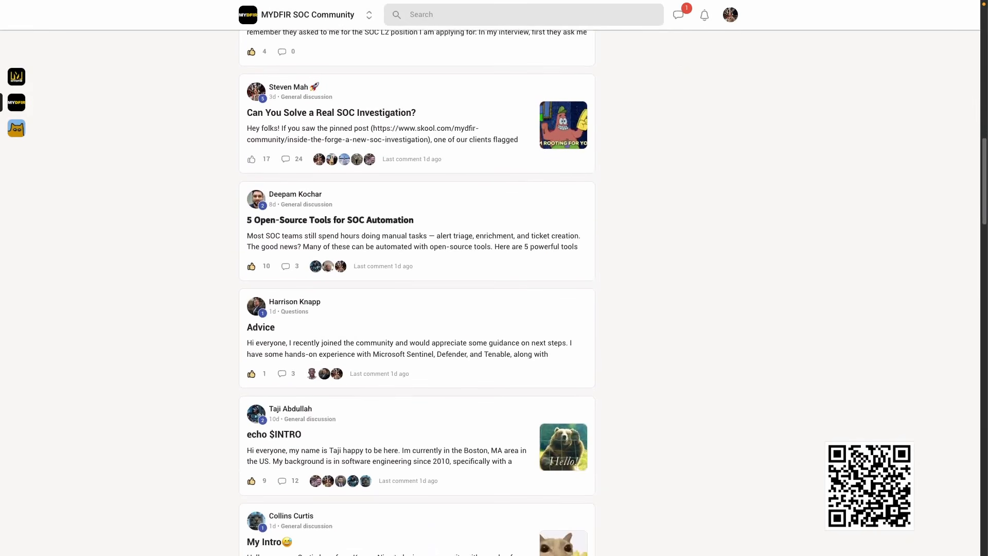
{"action": "scroll", "coordinate": [417, 293], "scroll_direction": "down", "scroll_amount": 2}
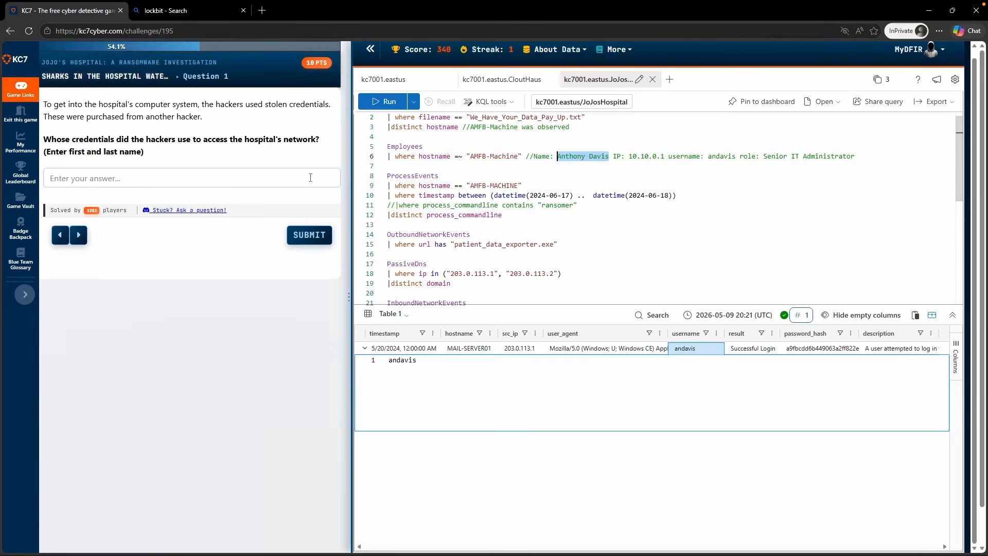
Submit the Senior IT Administrator's first and last name as the answer to Question 1 about the stolen credentials.
{"action": "left_click", "coordinate": [310, 177]}
{"action": "type", "text": "Anthony Davis"}
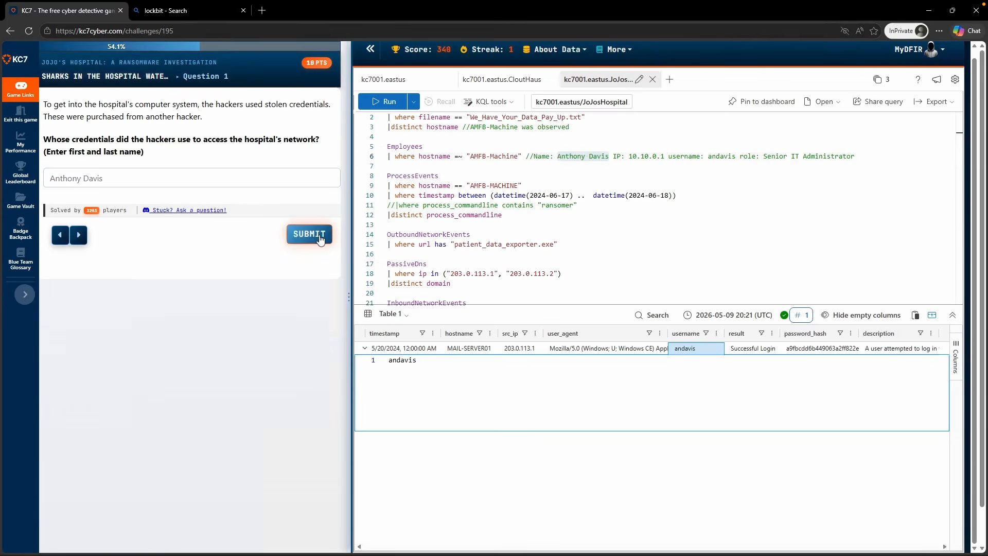
{"action": "left_click", "coordinate": [309, 235]}
Enlarge the search-result screenshot to check the sponsored link, and submit raisinkanes.com as the observed domain.
{"action": "scroll", "coordinate": [193, 198], "scroll_direction": "down", "scroll_amount": 3}
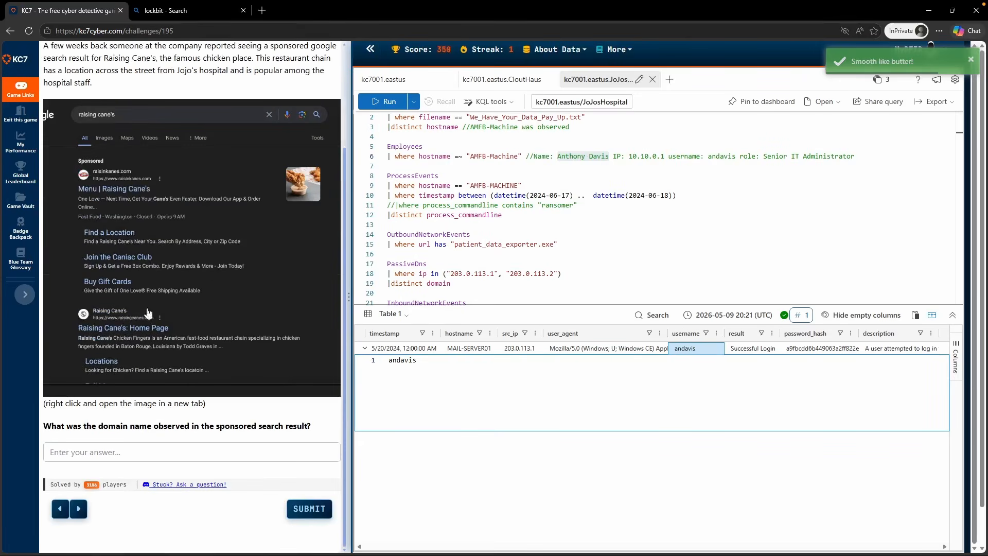
{"action": "scroll", "coordinate": [116, 370], "scroll_direction": "down", "scroll_amount": 1}
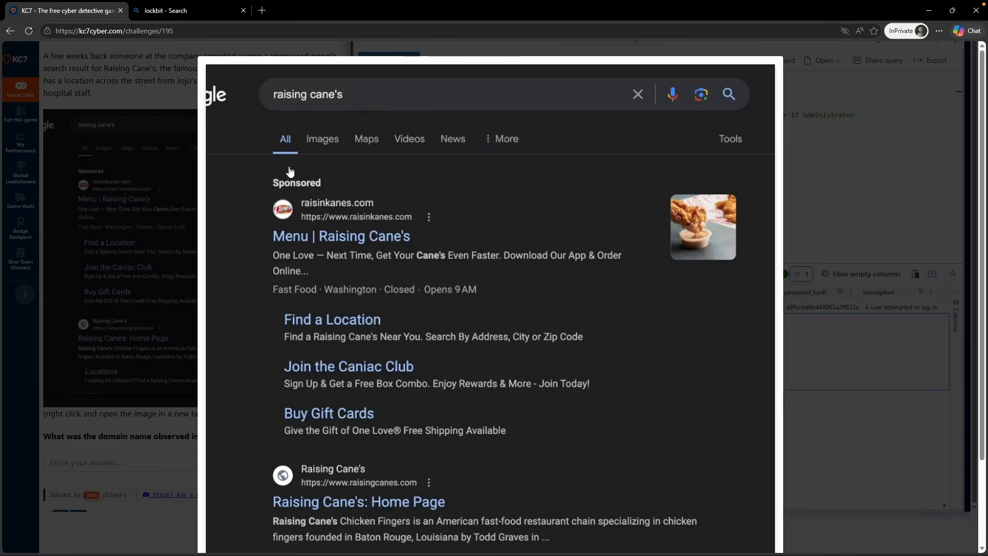
{"action": "left_click", "coordinate": [288, 175]}
{"action": "left_click", "coordinate": [361, 233]}
{"action": "left_click", "coordinate": [130, 463]}
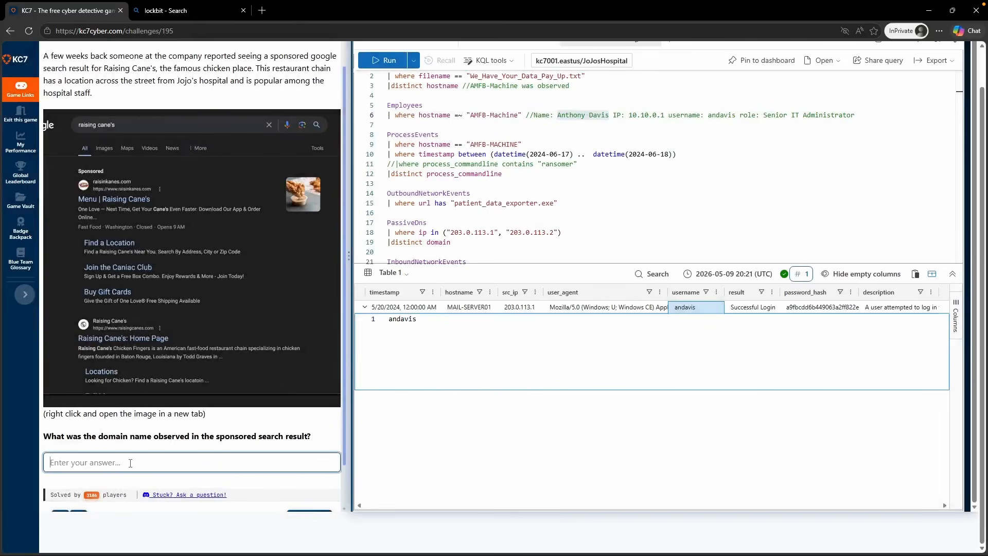
{"action": "type", "text": "raisinkanes.com"}
{"action": "left_click", "coordinate": [186, 317]}
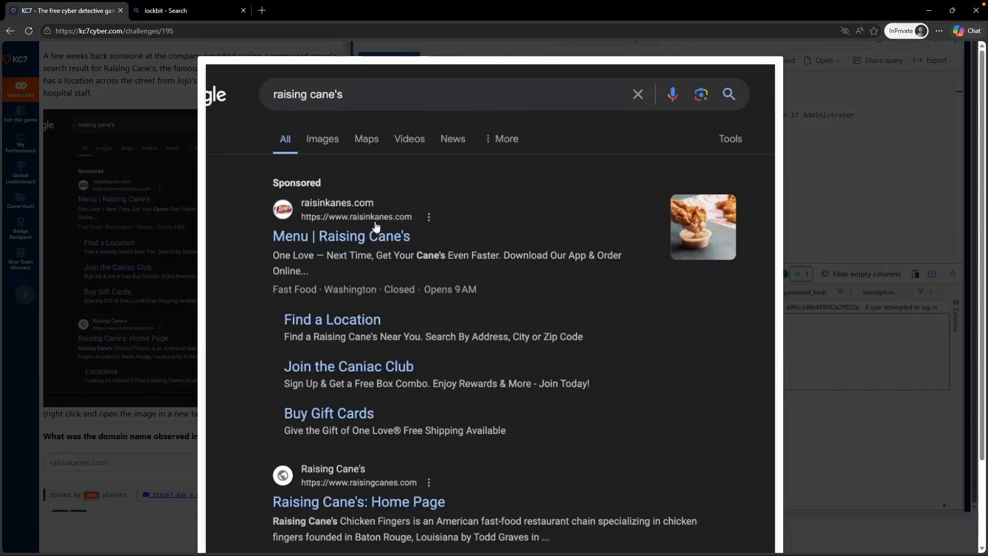
{"action": "left_click", "coordinate": [263, 462]}
{"action": "key", "text": "Return"}
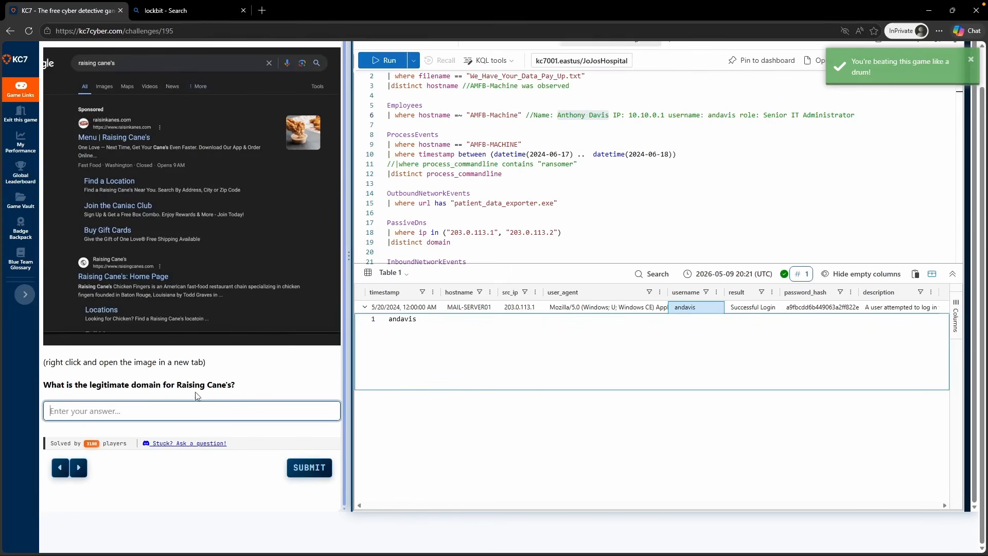
Check the enlarged search screenshot again and submit raisingcanes.com as the legitimate Raising Cane's domain.
{"action": "left_click", "coordinate": [230, 307]}
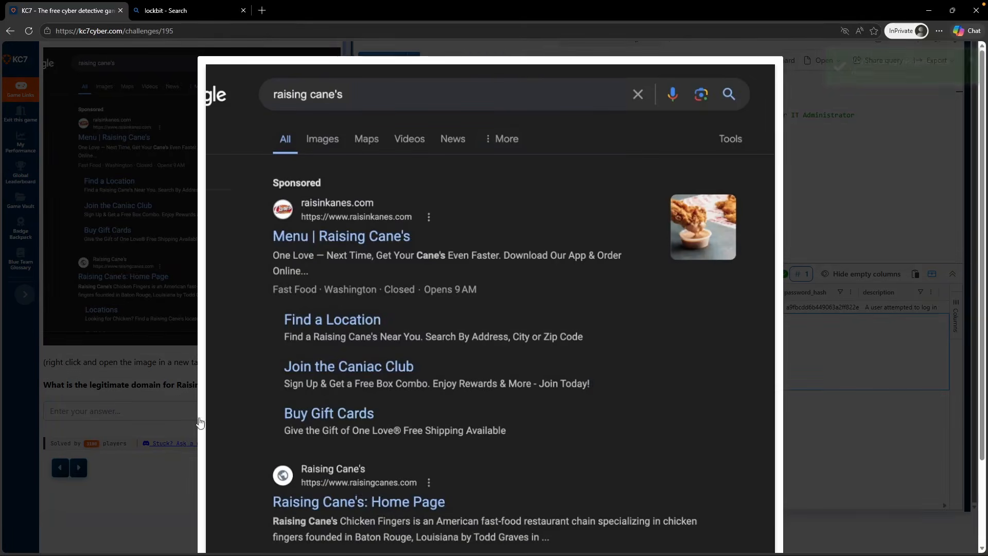
{"action": "left_click", "coordinate": [160, 398]}
{"action": "left_click", "coordinate": [163, 412]}
{"action": "type", "text": "raisingcanes.com"}
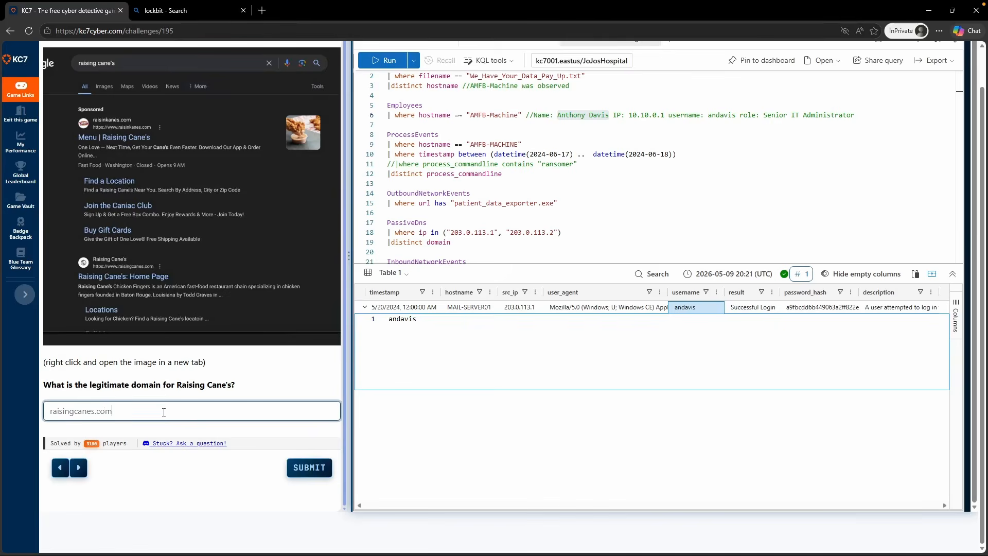
{"action": "key", "text": "Return"}
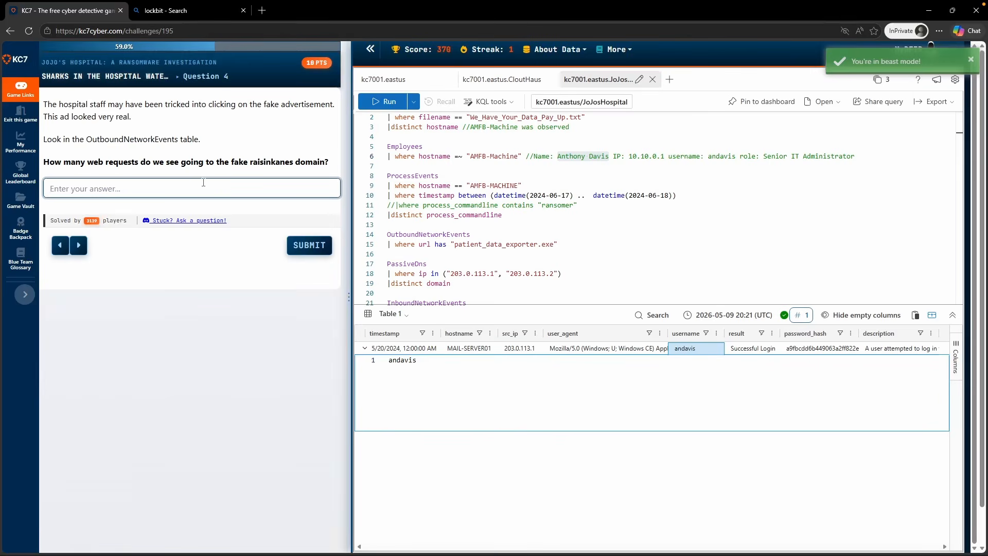
Change the OutboundNetworkEvents query's url filter to "raisinkanes.com" and run it.
{"action": "left_click", "coordinate": [568, 238]}
{"action": "scroll", "coordinate": [586, 251], "scroll_direction": "down", "scroll_amount": 4}
{"action": "left_click", "coordinate": [597, 252]}
{"action": "scroll", "coordinate": [593, 254], "scroll_direction": "up", "scroll_amount": 1}
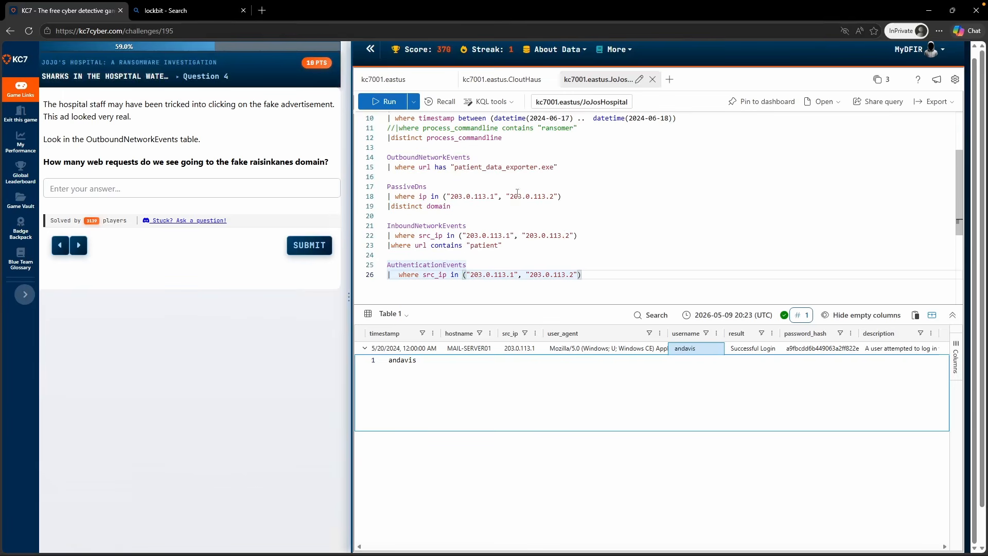
{"action": "double_click", "coordinate": [471, 157]}
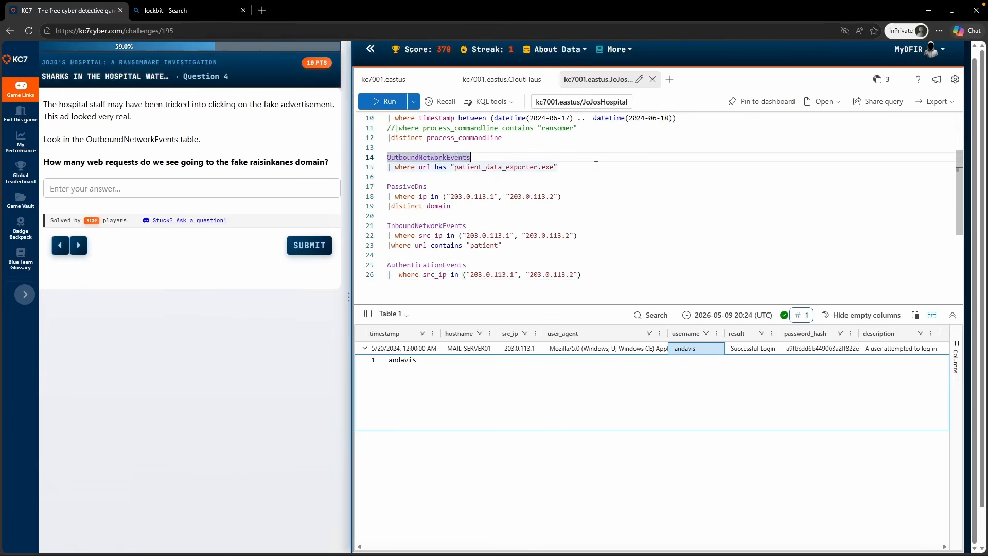
{"action": "left_click", "coordinate": [560, 168]}
{"action": "left_click_drag", "start_coordinate": [453, 171], "coordinate": [557, 168]}
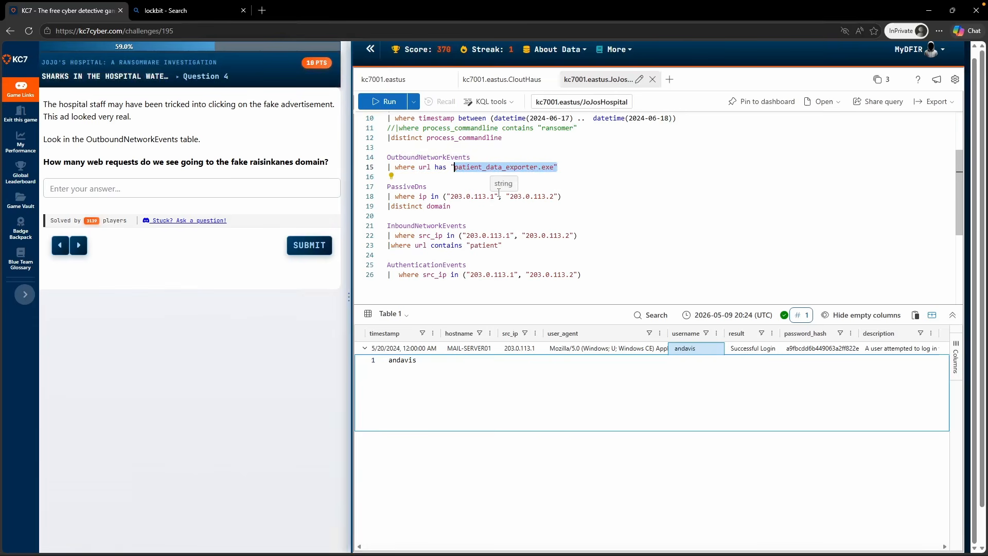
{"action": "type", "text": "raisinkanes.com\""}
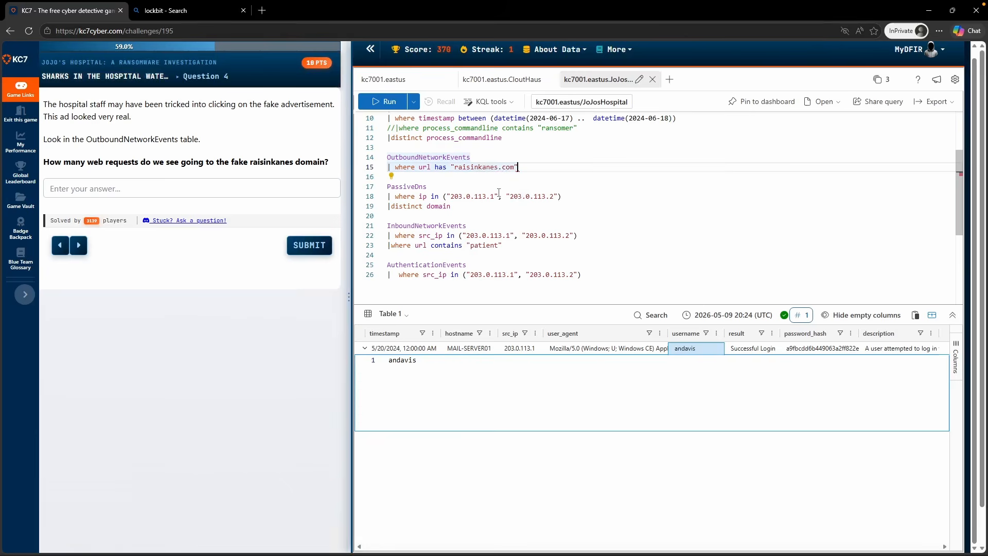
{"action": "key", "text": "shift+Return"}
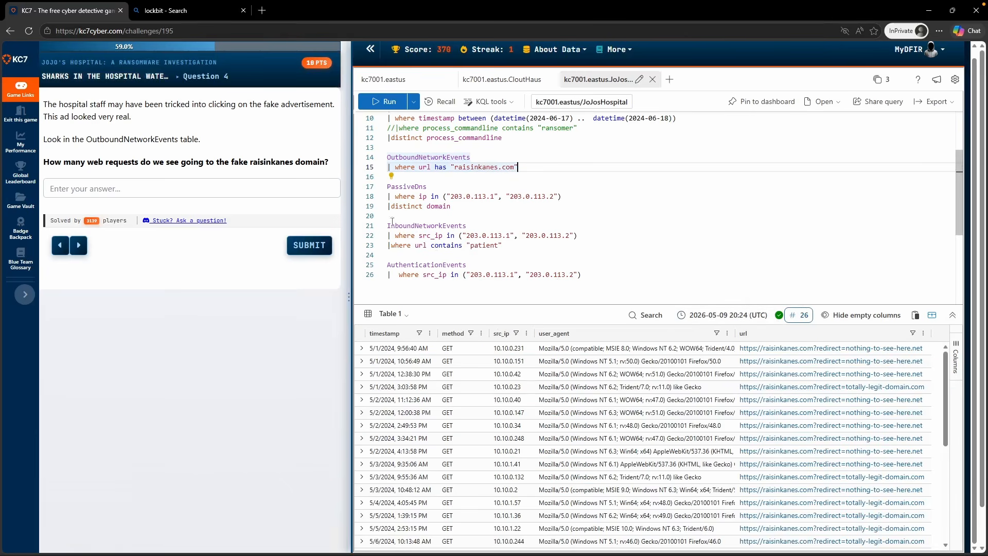
Submit 26 as the number of web requests to the fake raisinkanes domain.
{"action": "left_click", "coordinate": [266, 193]}
{"action": "type", "text": "26"}
{"action": "key", "text": "Return"}
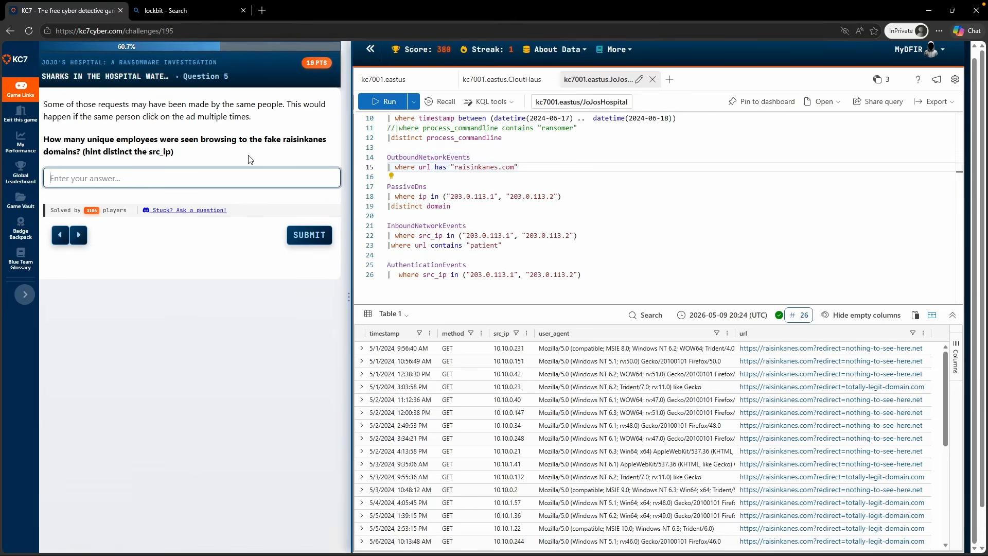
Add a distinct src_ip line to the OutboundNetworkEvents query and run it.
{"action": "left_click", "coordinate": [536, 168]}
{"action": "key", "text": "Return"}
{"action": "type", "text": "|where src_ip"}
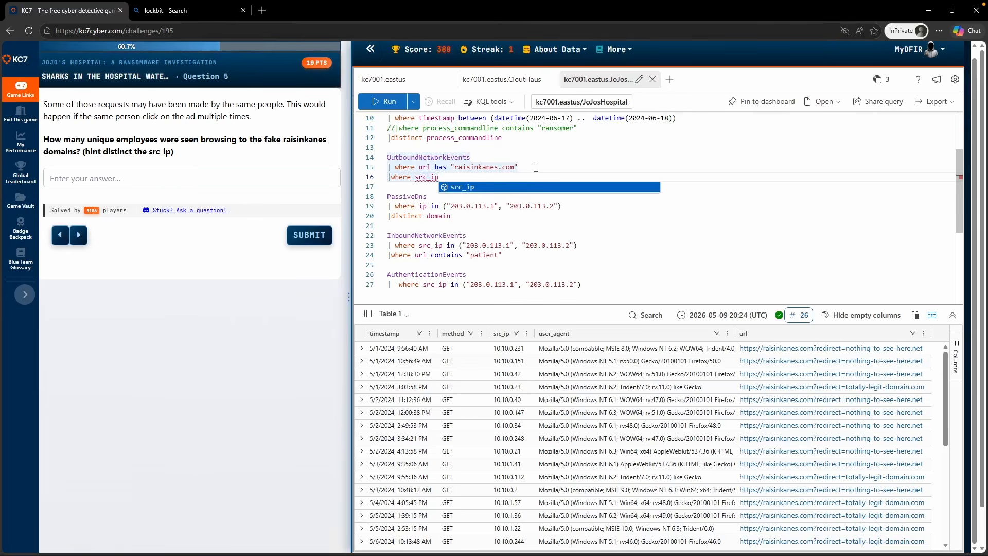
{"action": "double_click", "coordinate": [398, 177]}
{"action": "type", "text": "distinct"}
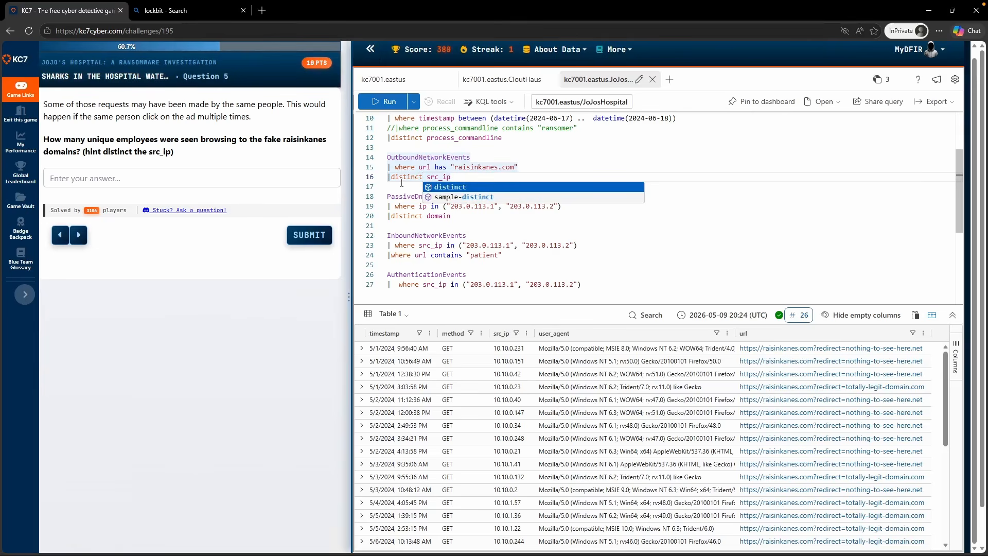
{"action": "key", "text": "shift+Return"}
Submit 24 as the number of unique employees who browsed to the fake domain.
{"action": "left_click", "coordinate": [149, 180]}
{"action": "type", "text": "24"}
{"action": "key", "text": "Return"}
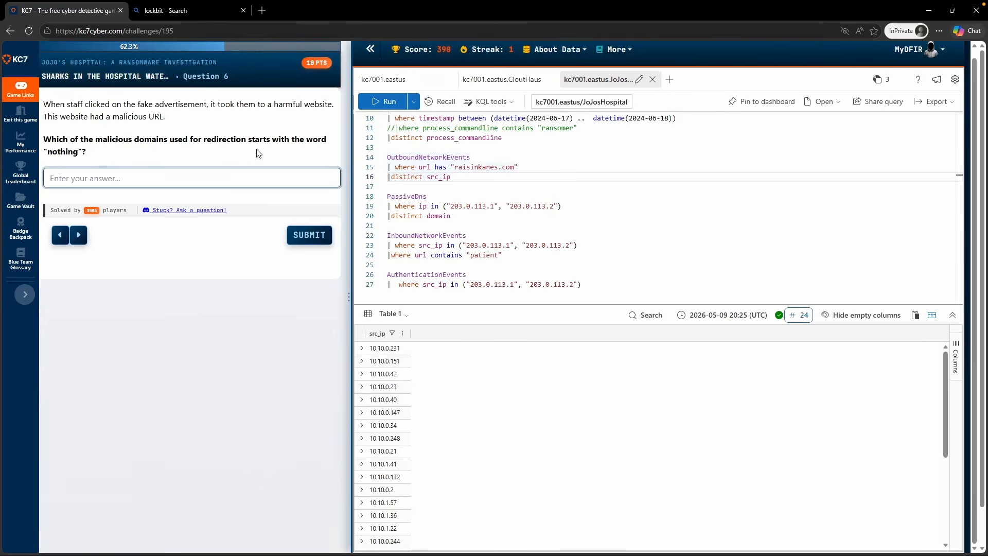
Set the OutboundNetworkEvents url filter to "nothing", remove the distinct src_ip line, and run the query.
{"action": "left_click", "coordinate": [472, 168]}
{"action": "left_click", "coordinate": [524, 188]}
{"action": "left_click_drag", "start_coordinate": [514, 168], "coordinate": [463, 171]}
{"action": "left_click", "coordinate": [477, 177]}
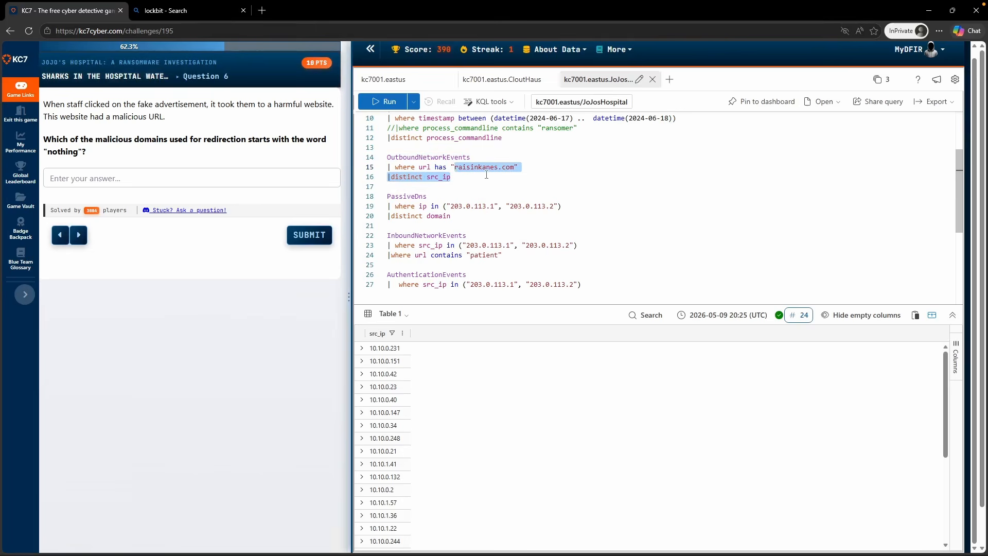
{"action": "type", "text": "nothing"}
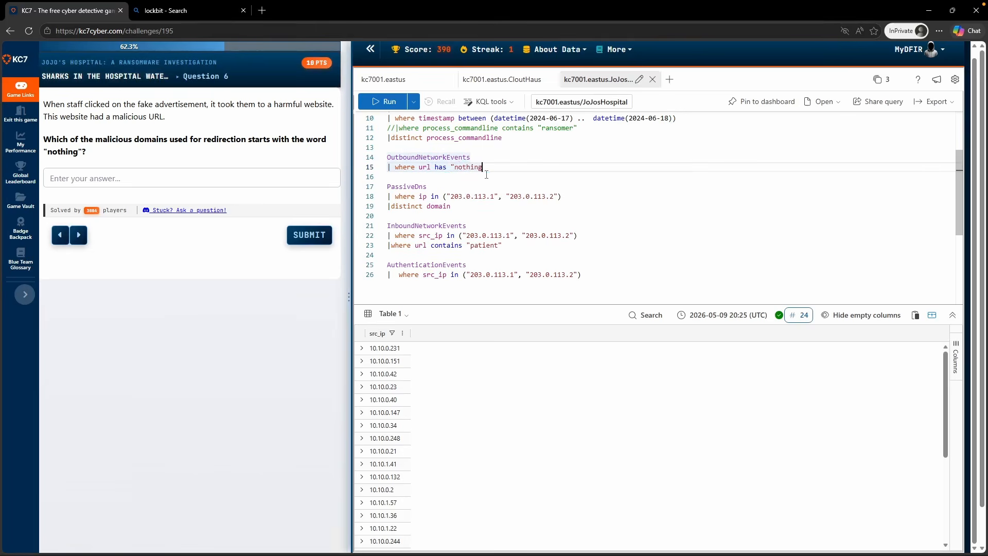
{"action": "key", "text": "shift+Return"}
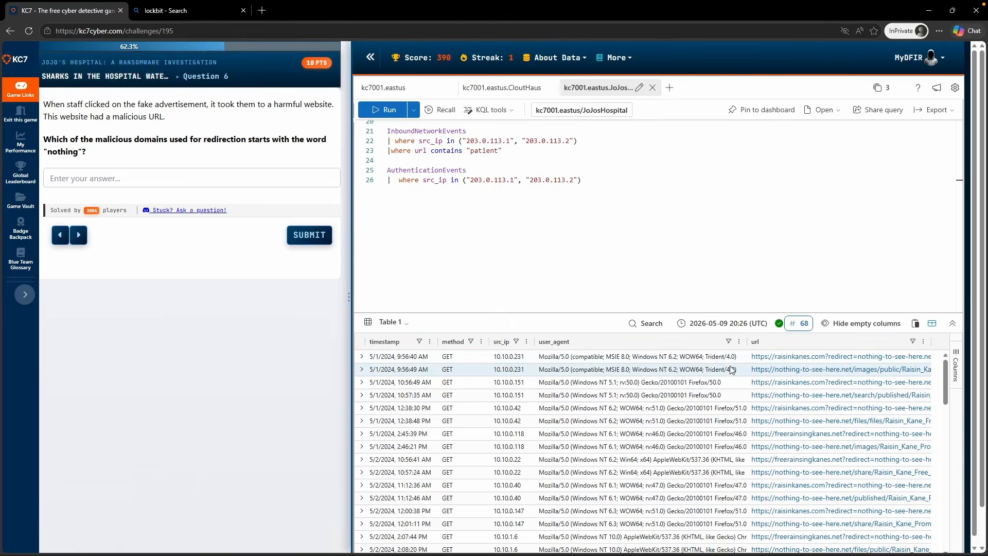
Expand the first result's URL, copy the redirect domain nothing-to-see-here.net, and submit it as the Question 6 answer.
{"action": "left_click", "coordinate": [749, 358]}
{"action": "double_click", "coordinate": [748, 357]}
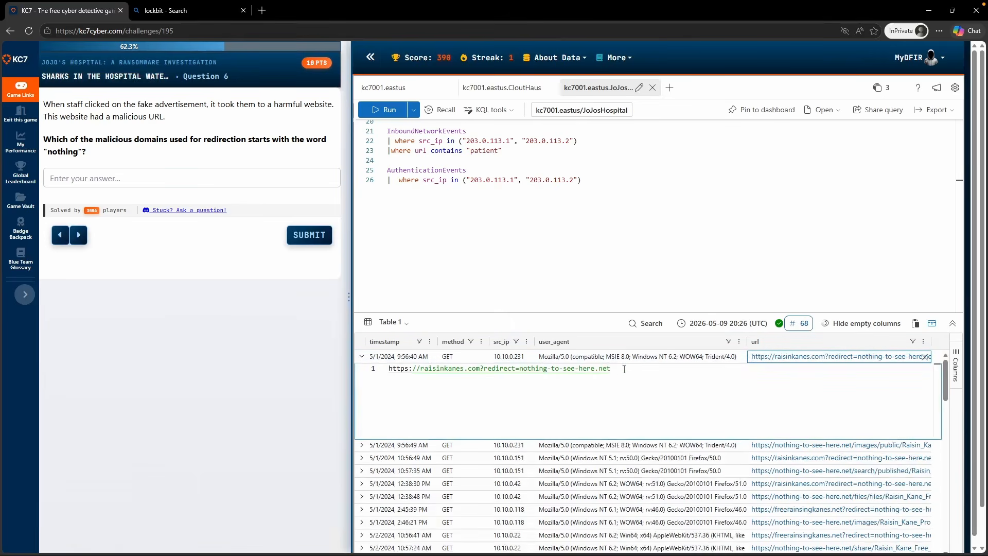
{"action": "left_click_drag", "start_coordinate": [482, 369], "coordinate": [520, 371]}
{"action": "left_click", "coordinate": [530, 377]}
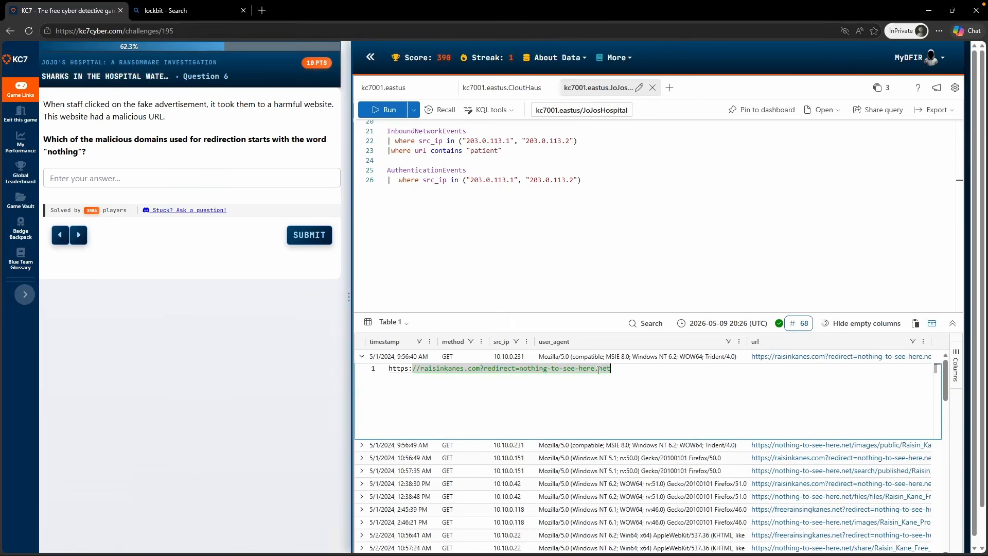
{"action": "left_click_drag", "start_coordinate": [636, 372], "coordinate": [518, 368]}
{"action": "key", "text": "ctrl+c"}
{"action": "left_click", "coordinate": [268, 178]}
{"action": "key", "text": "ctrl+v"}
{"action": "left_click", "coordinate": [309, 235]}
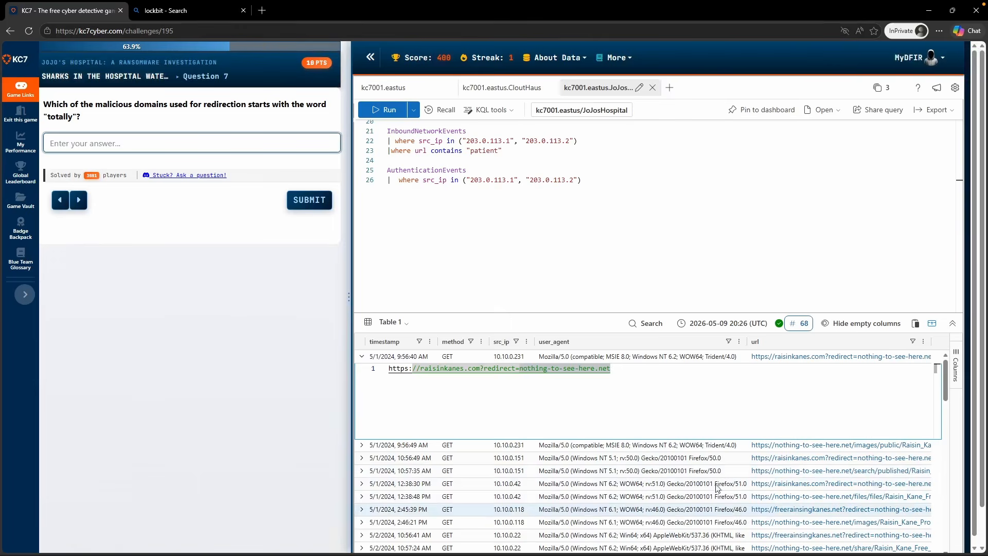
Replace the OutboundNetworkEvents url filter value with "totally" and run the query.
{"action": "scroll", "coordinate": [516, 222], "scroll_direction": "up", "scroll_amount": 5}
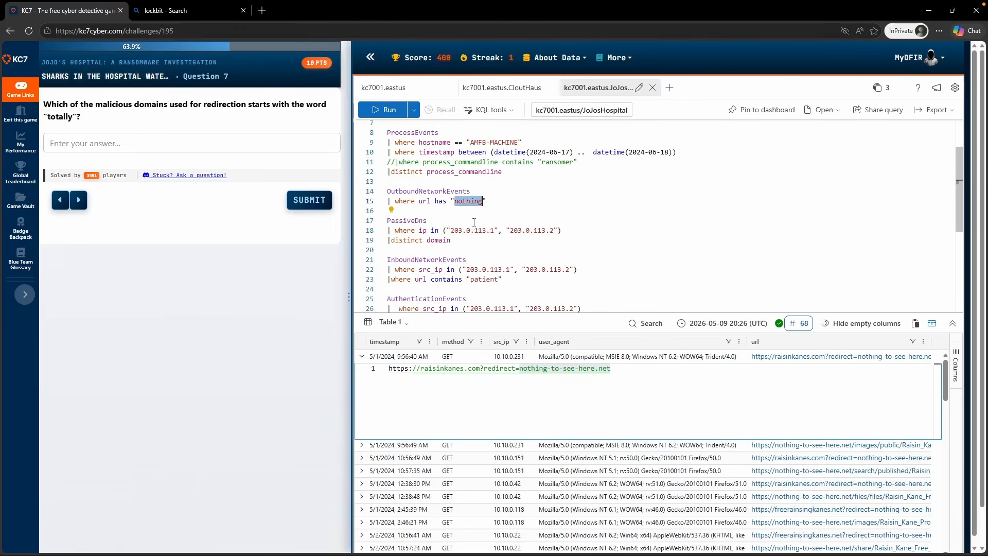
{"action": "type", "text": "totally"}
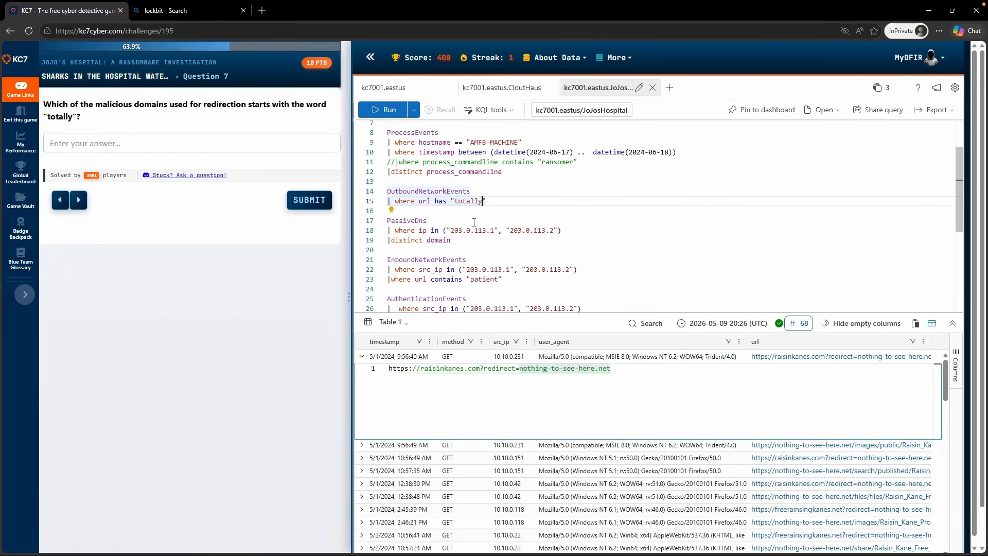
{"action": "key", "text": "shift+Return"}
Expand the first result's URL, copy the redirect domain totally-legit-domain.com, and submit it as the Question 7 answer.
{"action": "left_click", "coordinate": [749, 361]}
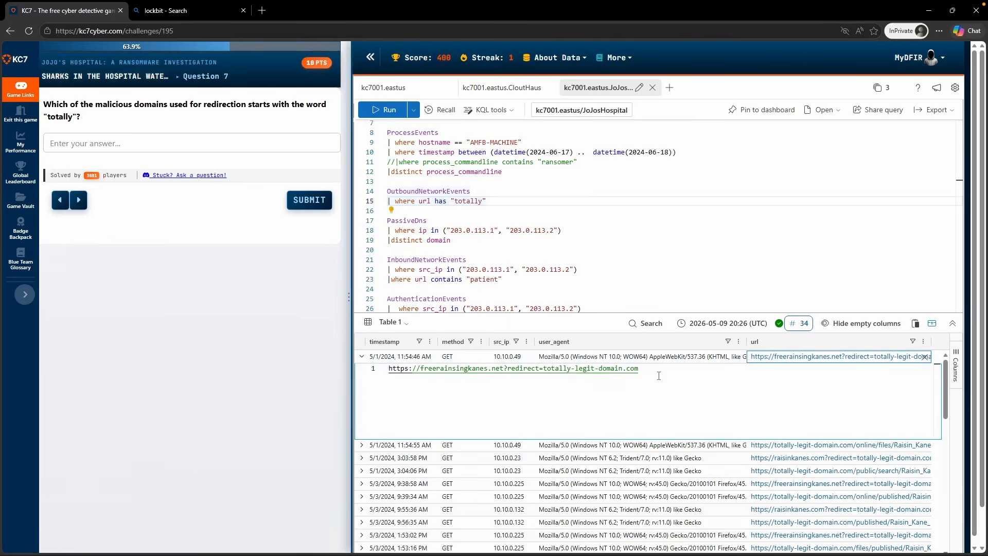
{"action": "left_click_drag", "start_coordinate": [647, 369], "coordinate": [546, 368]}
{"action": "left_click", "coordinate": [269, 144]}
{"action": "key", "text": "ctrl+v"}
{"action": "left_click", "coordinate": [308, 200]}
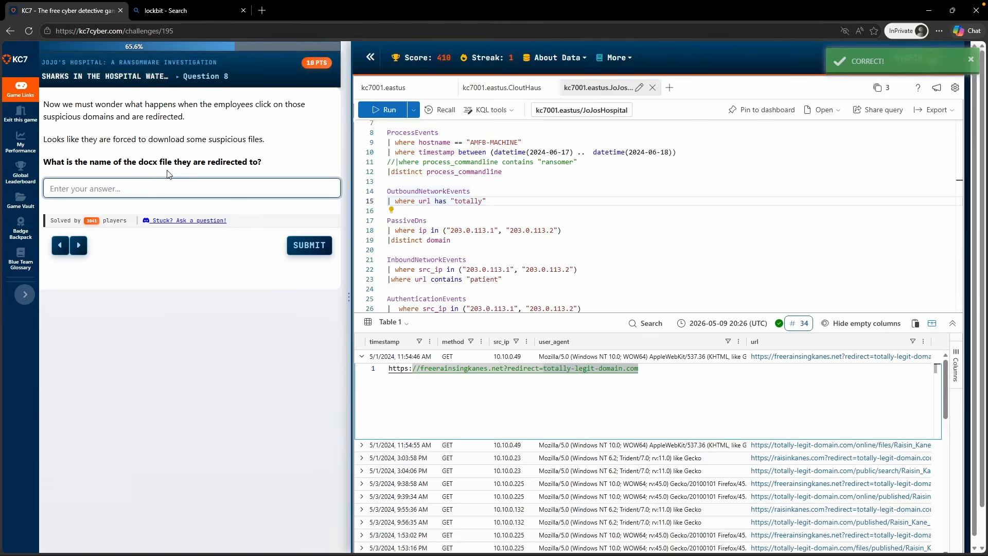
Widen the query pane and the results' url column, and look through the full URLs for a docx file.
{"action": "left_click_drag", "start_coordinate": [349, 297], "coordinate": [271, 298]}
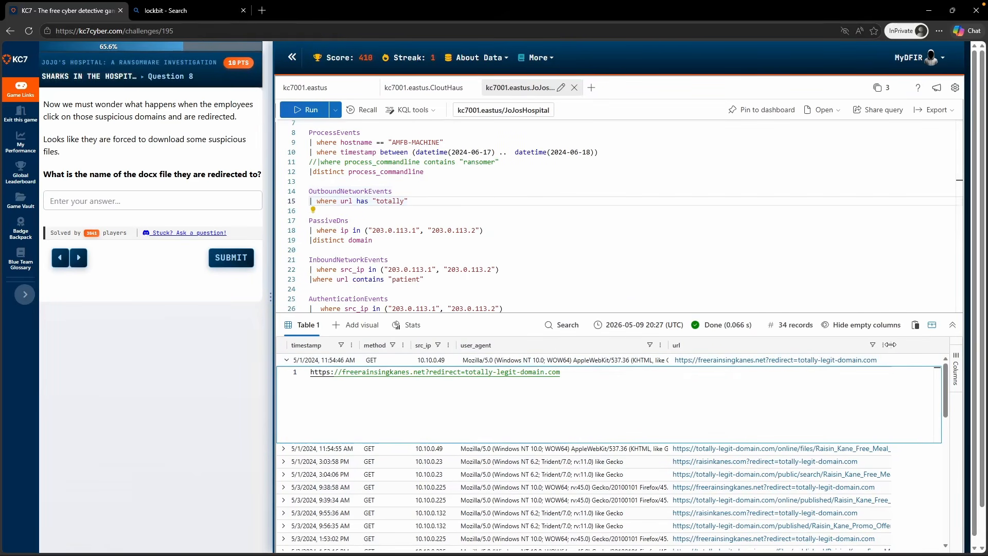
{"action": "left_click_drag", "start_coordinate": [890, 344], "coordinate": [957, 346]}
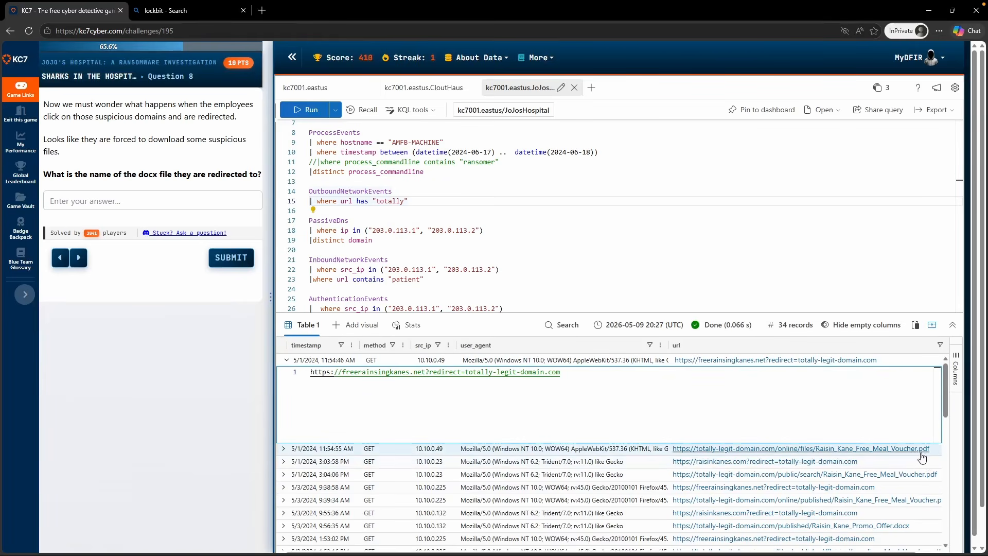
{"action": "scroll", "coordinate": [916, 463], "scroll_direction": "down", "scroll_amount": 1}
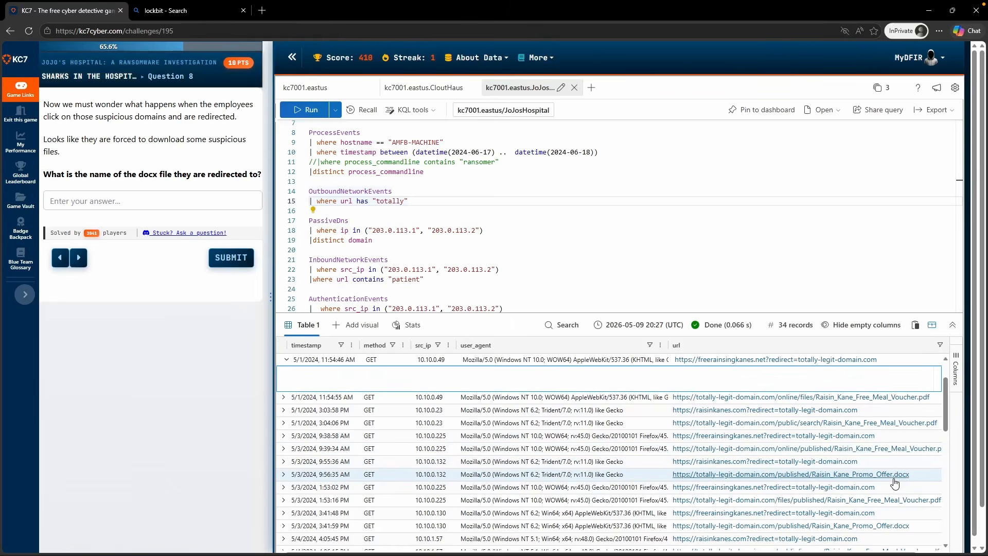
{"action": "scroll", "coordinate": [895, 484], "scroll_direction": "down", "scroll_amount": 5}
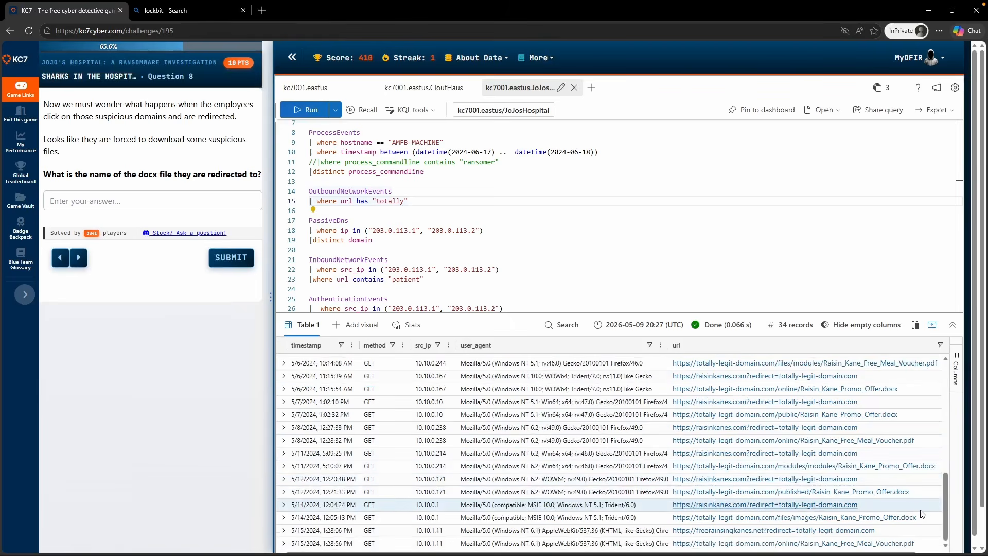
Expand a docx download URL, copy the file name Raisin_Kane_Promo_Offer.docx, and submit it as the Question 8 answer.
{"action": "double_click", "coordinate": [936, 469]}
{"action": "left_click_drag", "start_coordinate": [632, 470], "coordinate": [505, 464]}
{"action": "key", "text": "ctrl+c"}
{"action": "left_click", "coordinate": [155, 200]}
{"action": "key", "text": "ctrl+v"}
{"action": "left_click", "coordinate": [246, 258]}
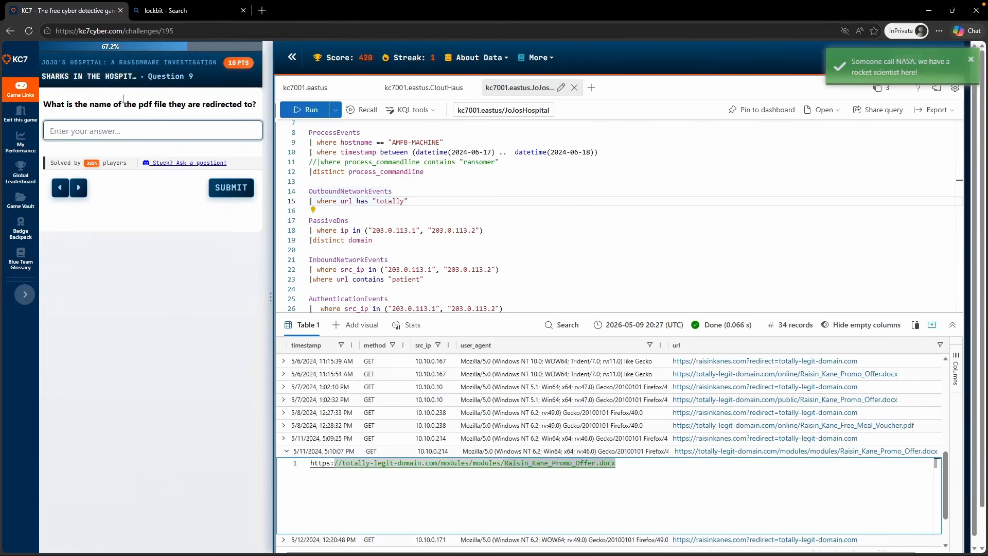
Expand a pdf download URL in the results, copy the file name Raisin_Kane_Free_Meal_Voucher.pdf, and submit it as the Question 9 answer.
{"action": "scroll", "coordinate": [907, 380], "scroll_direction": "up", "scroll_amount": 4}
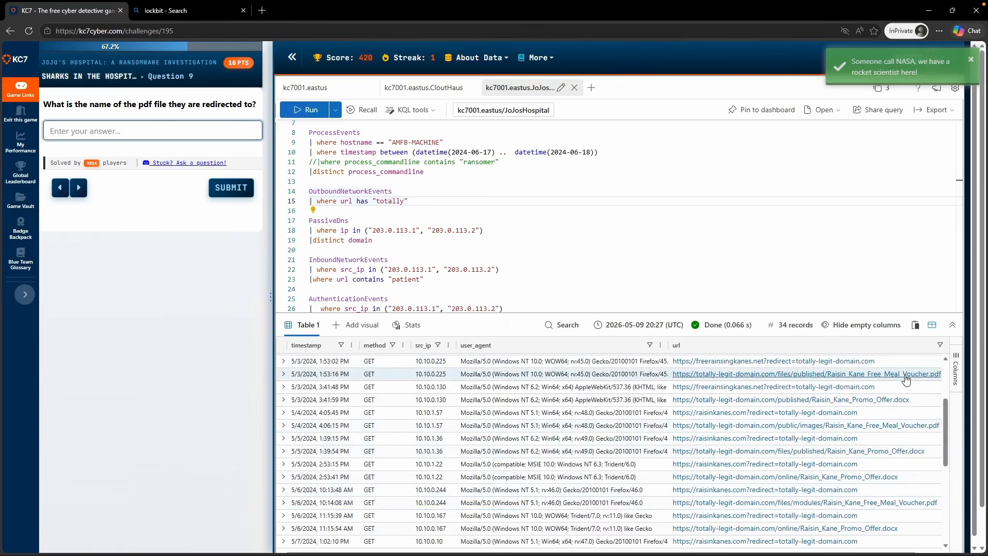
{"action": "double_click", "coordinate": [907, 380]}
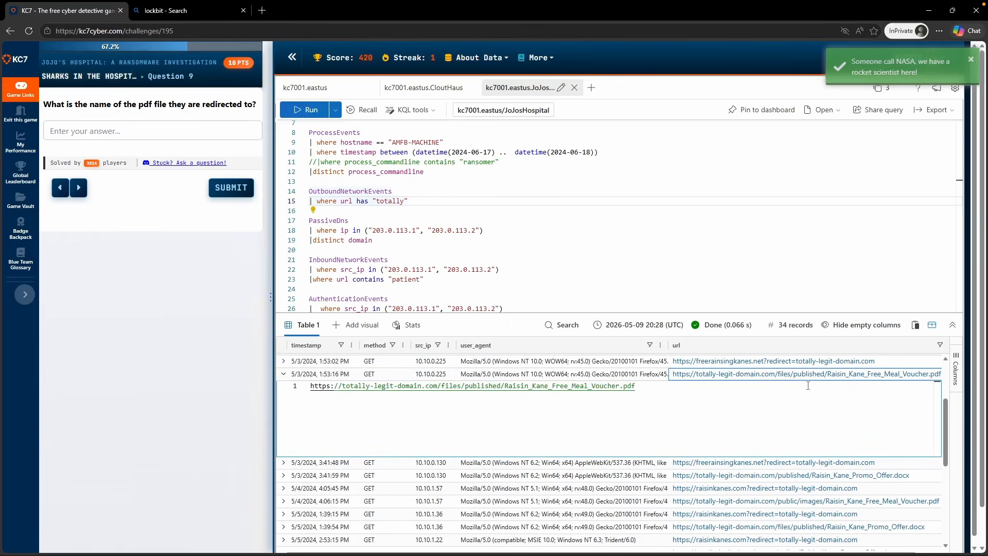
{"action": "left_click_drag", "start_coordinate": [656, 386], "coordinate": [588, 388]}
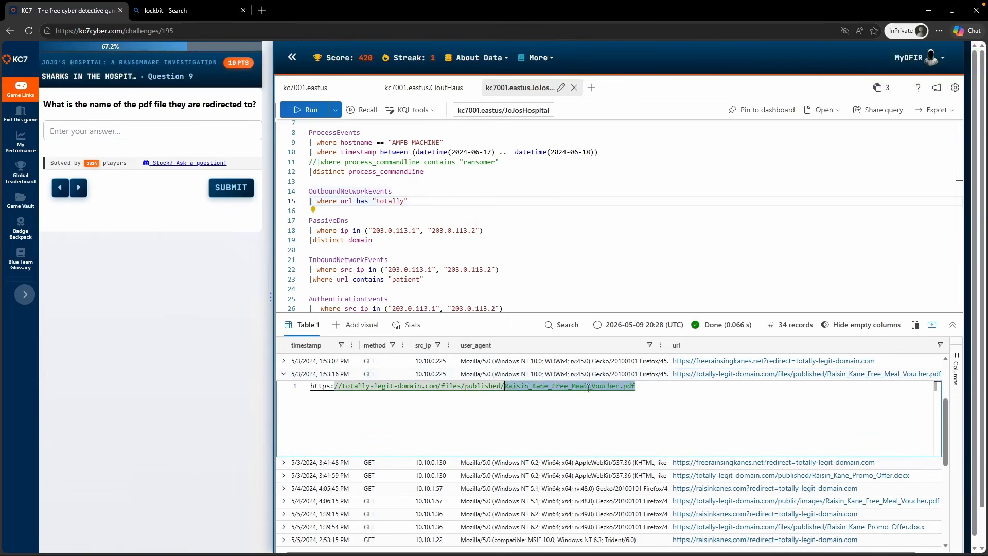
{"action": "left_click", "coordinate": [642, 391]}
{"action": "left_click_drag", "start_coordinate": [642, 390], "coordinate": [621, 388]}
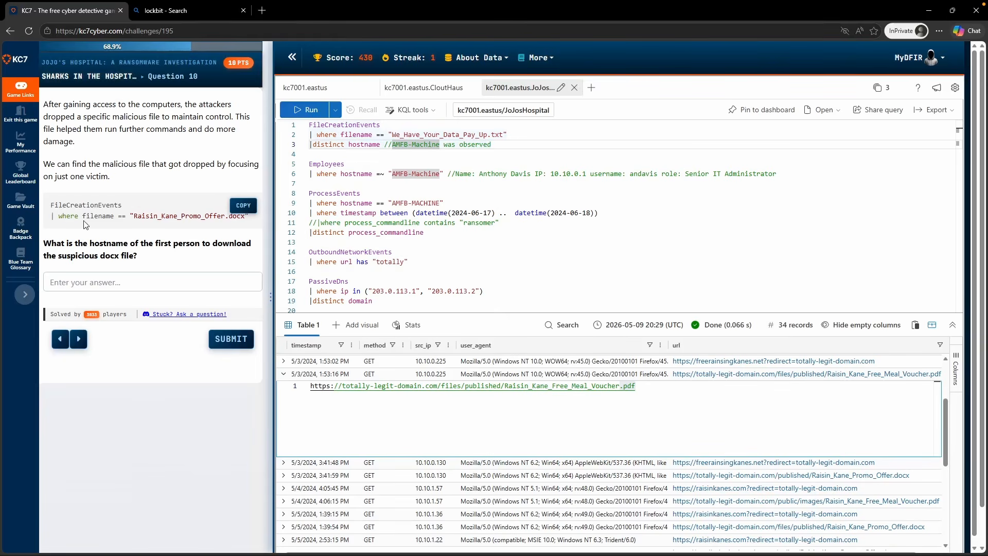
Copy the Question 10 sample query for Raisin_Kane_Promo_Offer.docx and paste it below the first FileCreationEvents query.
{"action": "left_click_drag", "start_coordinate": [134, 216], "coordinate": [226, 216]}
{"action": "left_click", "coordinate": [243, 205]}
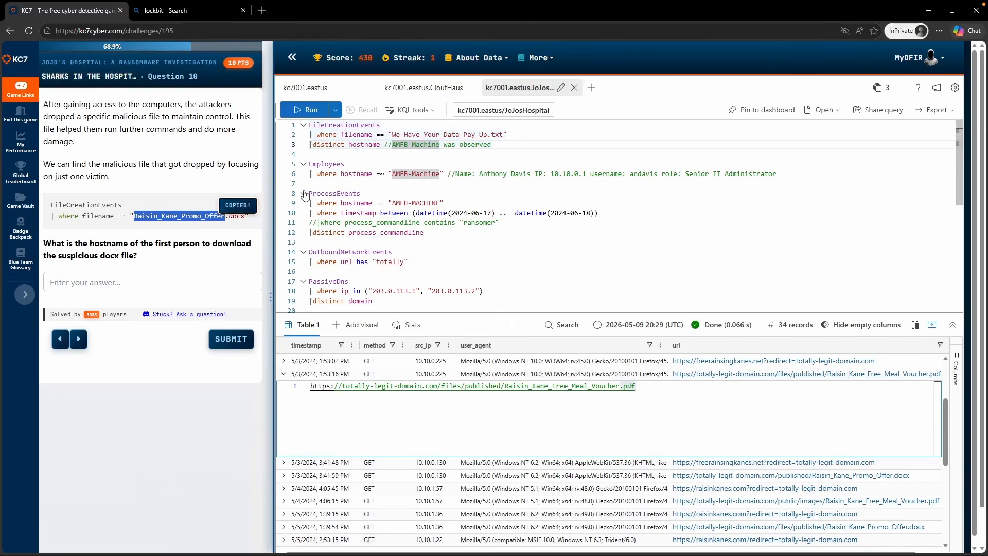
{"action": "left_click", "coordinate": [535, 144]}
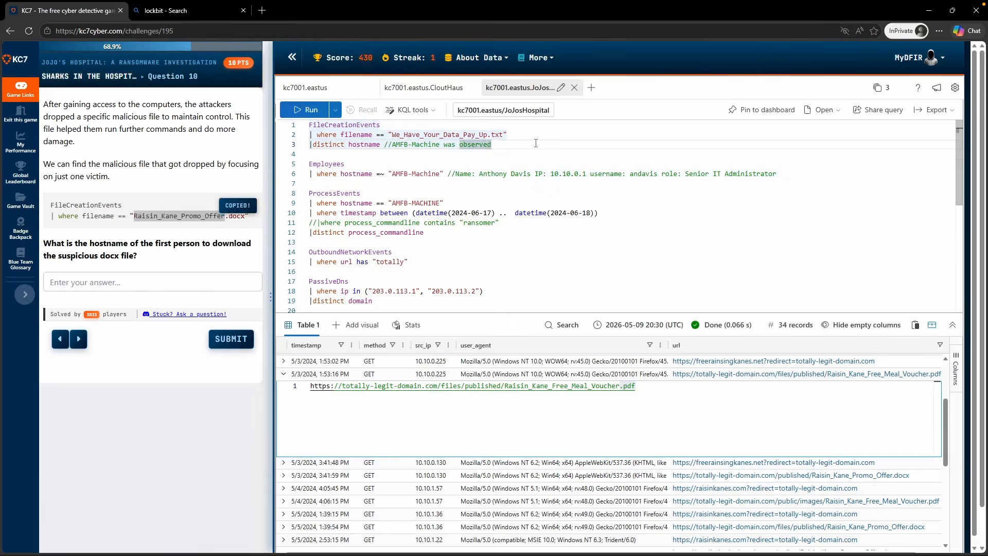
{"action": "key", "text": "Return"}
{"action": "key", "text": "Return"}
{"action": "key", "text": "Up"}
{"action": "key", "text": "Return"}
{"action": "key", "text": "ctrl+v"}
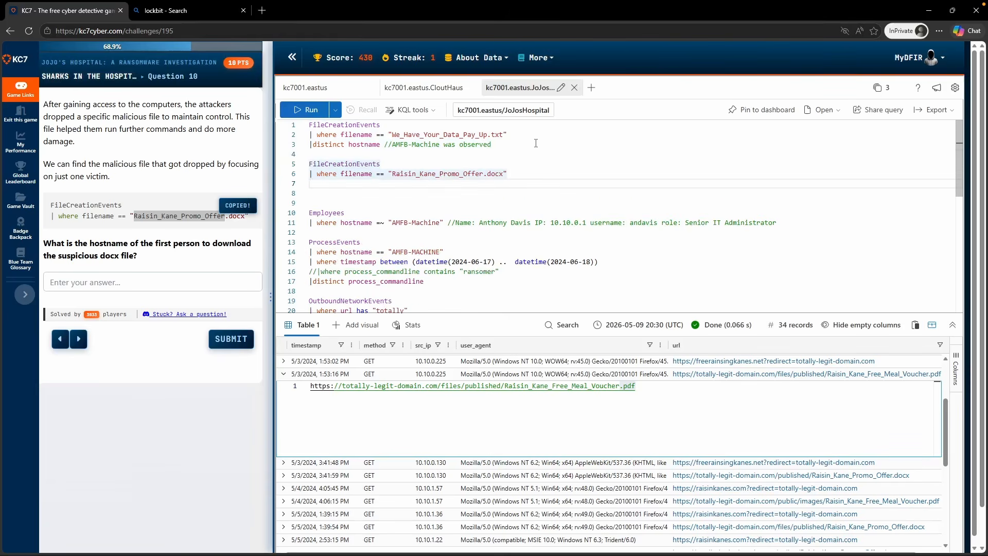
{"action": "key", "text": "BackSpace"}
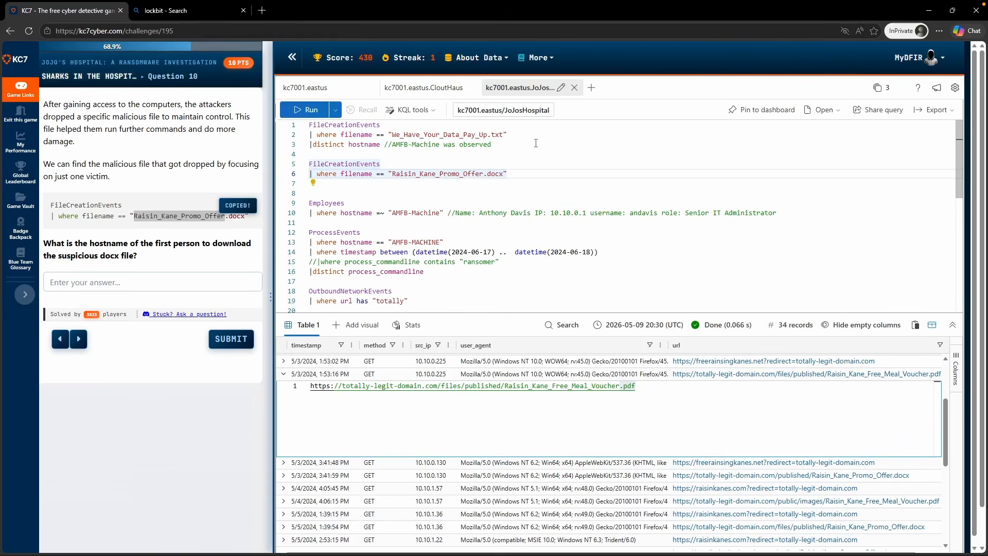
Add a "distinct hostname" line to the Raisin_Kane_Promo_Offer.docx query and run it.
{"action": "key", "text": "Return"}
{"action": "type", "text": "|di"}
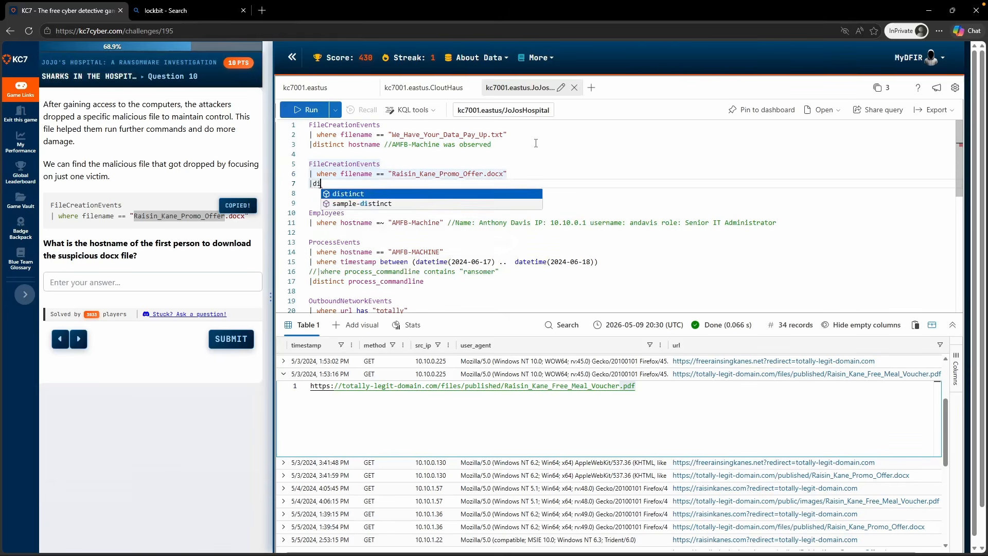
{"action": "type", "text": "stinct hostname"}
{"action": "key", "text": "shift+Return"}
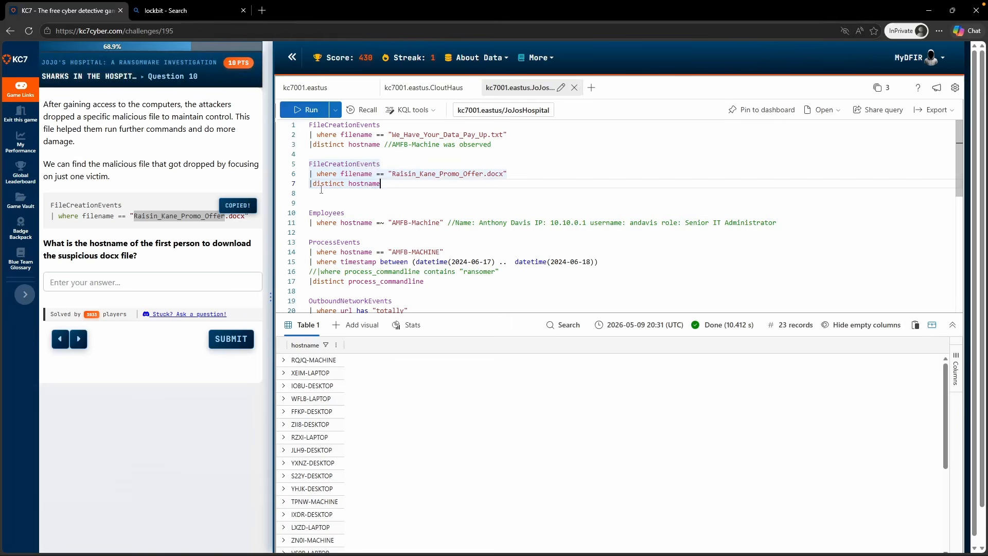
Comment out the distinct hostname line, rerun the docx query, and sort the results by timestamp in ascending order.
{"action": "type", "text": "//"}
{"action": "key", "text": "shift+Return"}
{"action": "left_click", "coordinate": [351, 345]}
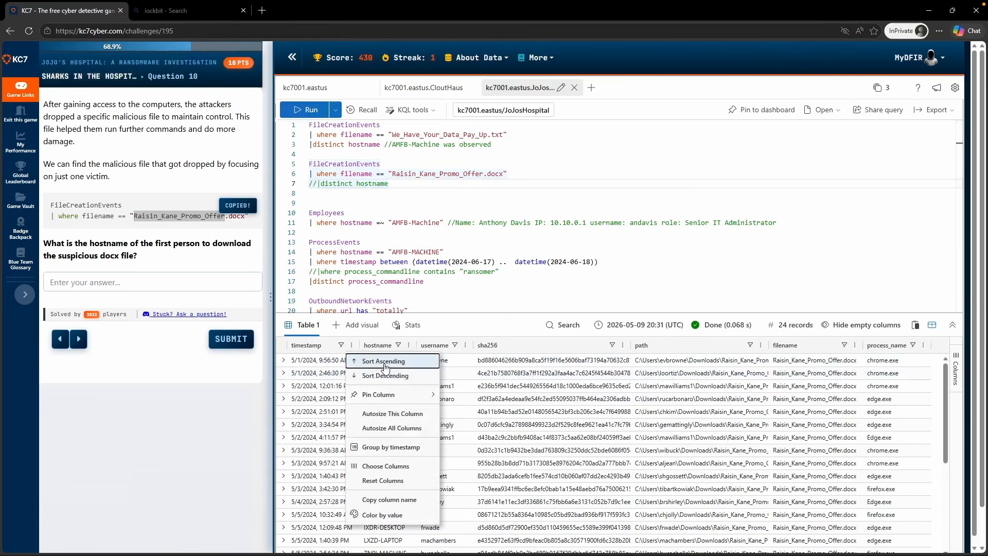
{"action": "left_click", "coordinate": [383, 361]}
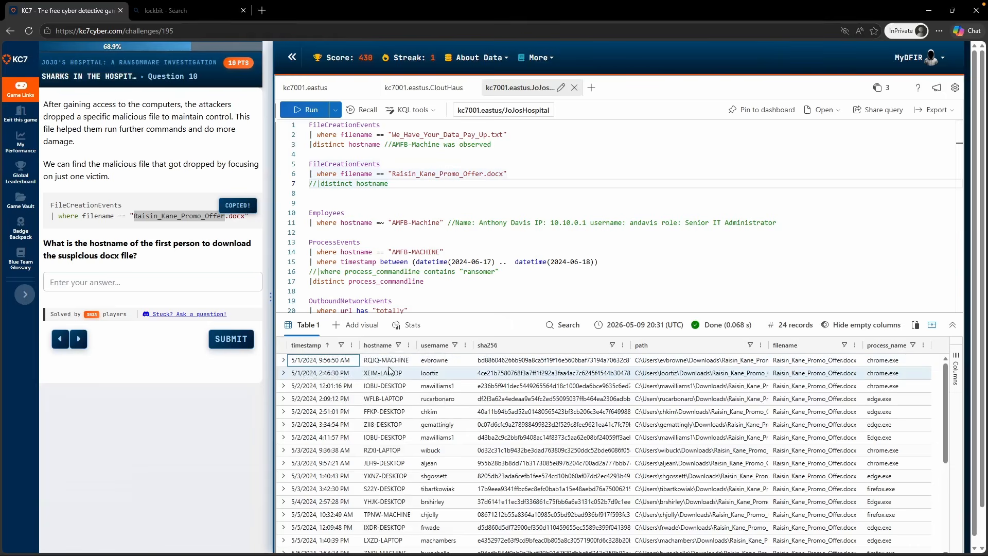
Expand the earliest record's hostname, copy RQJQ-MACHINE, and submit it as the Question 10 answer.
{"action": "double_click", "coordinate": [385, 367]}
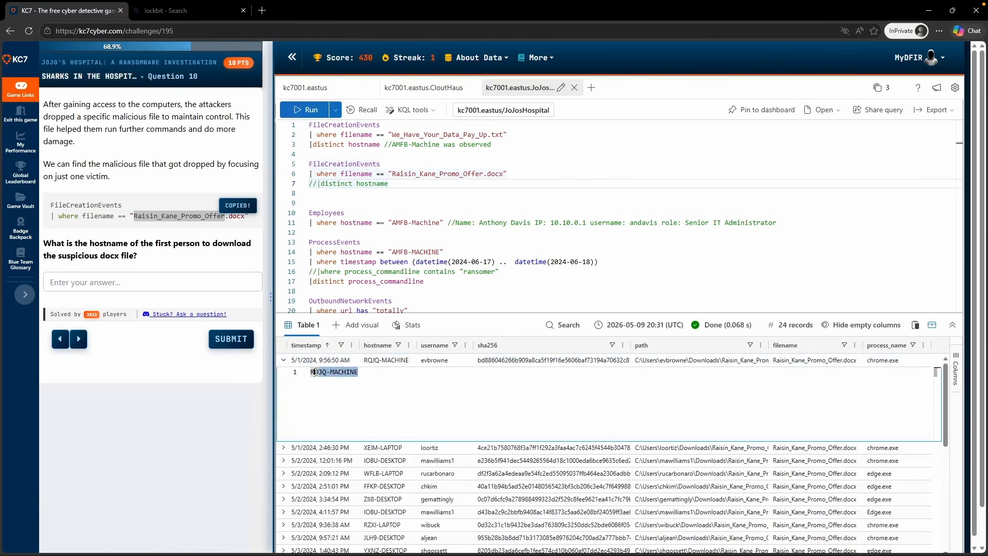
{"action": "left_click_drag", "start_coordinate": [370, 384], "coordinate": [311, 374]}
{"action": "left_click", "coordinate": [228, 287]}
{"action": "key", "text": "ctrl+v"}
{"action": "left_click", "coordinate": [231, 338]}
Replace the hostname in the Employees query with RQJQ-MACHINE and run the query.
{"action": "left_click", "coordinate": [575, 222]}
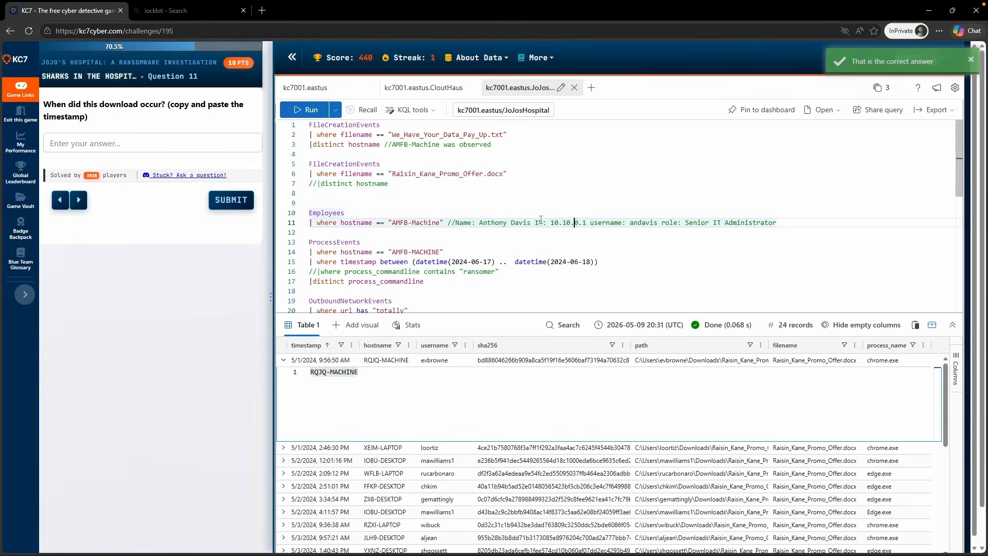
{"action": "double_click", "coordinate": [441, 223]}
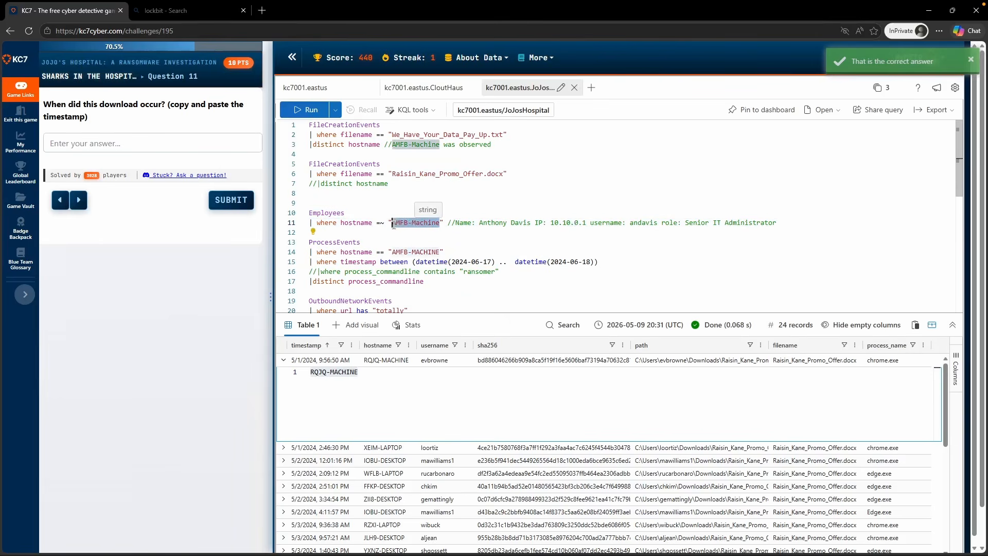
{"action": "key", "text": "ctrl+v"}
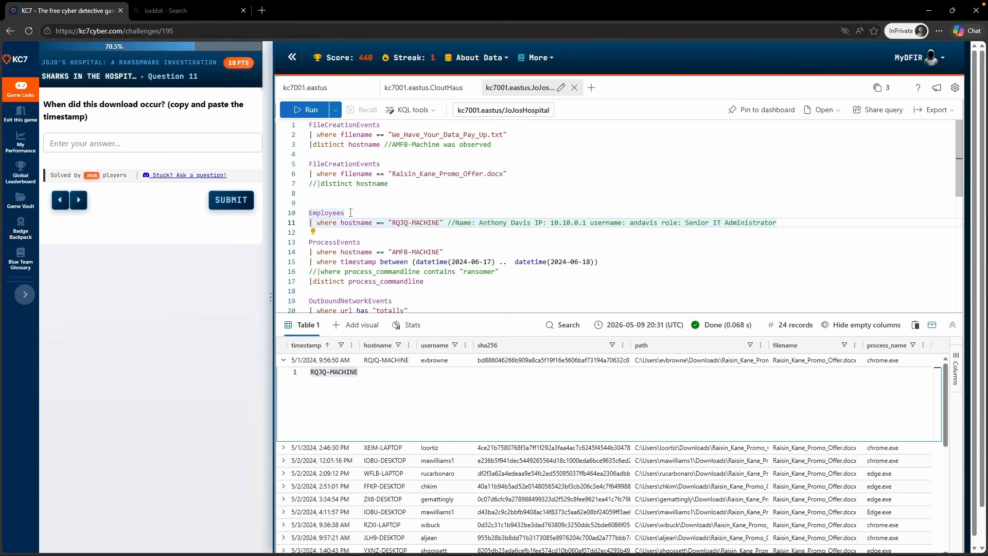
{"action": "left_click_drag", "start_coordinate": [354, 216], "coordinate": [309, 213]}
{"action": "left_click", "coordinate": [392, 226]}
{"action": "key", "text": "shift+Return"}
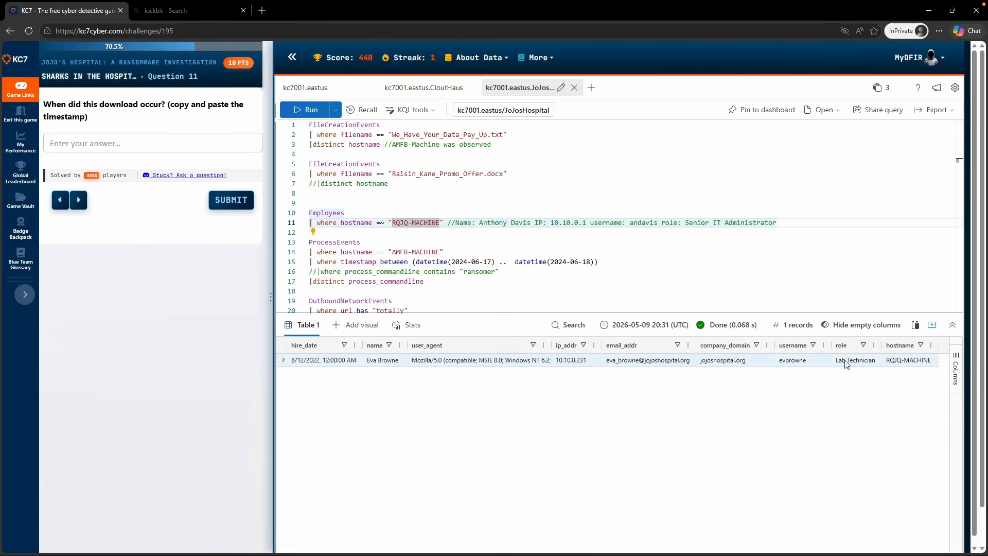
Add a comment below the Employees query noting RQJQ-MACHINE, the employee's name, IP 10.10.0.231 and the role Lab Technician.
{"action": "left_click", "coordinate": [803, 223]}
{"action": "key", "text": "Return"}
{"action": "type", "text": "//"}
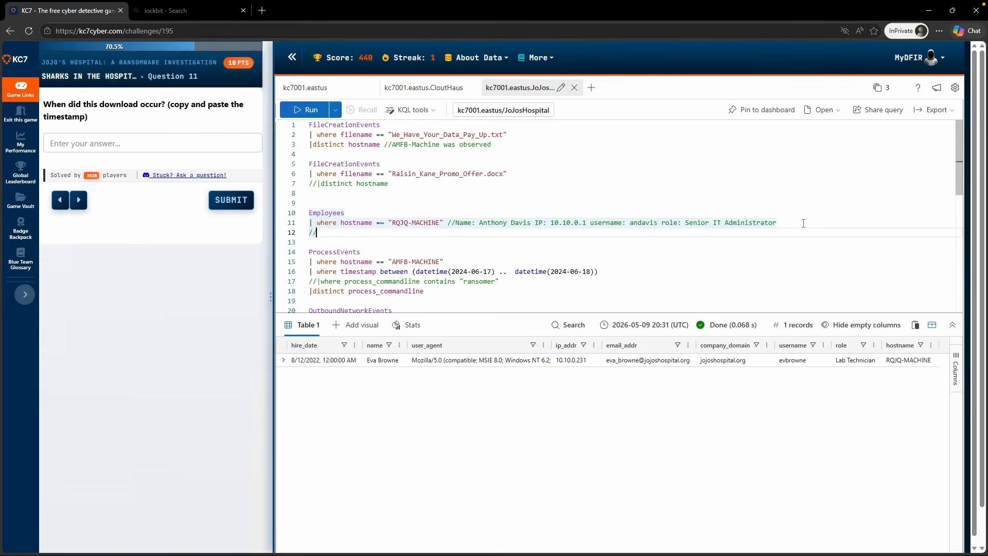
{"action": "type", "text": "RQJQ-MACHINE - Name: Eva Browne IP: 10."}
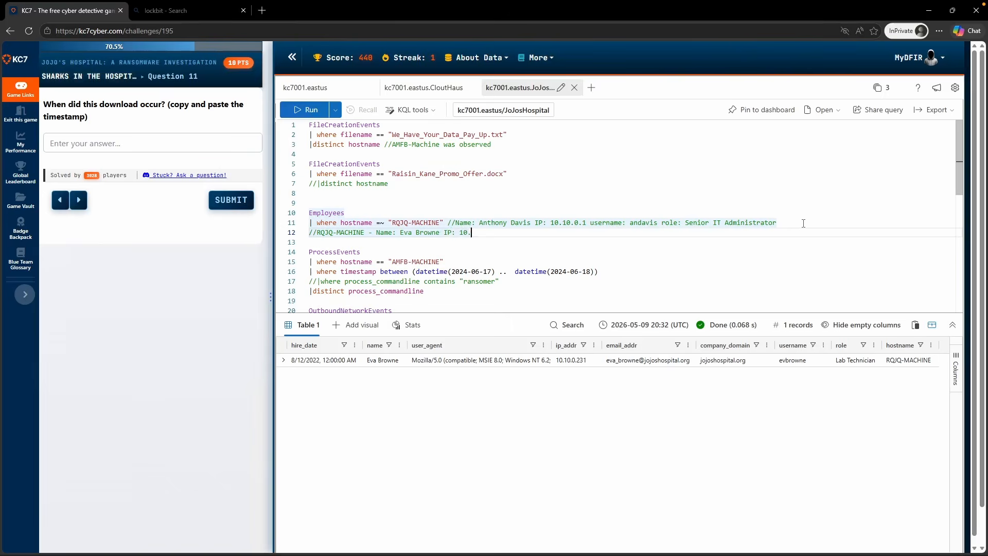
{"action": "type", "text": "10.0.231 Role: Lab Technician"}
{"action": "left_click", "coordinate": [615, 212]}
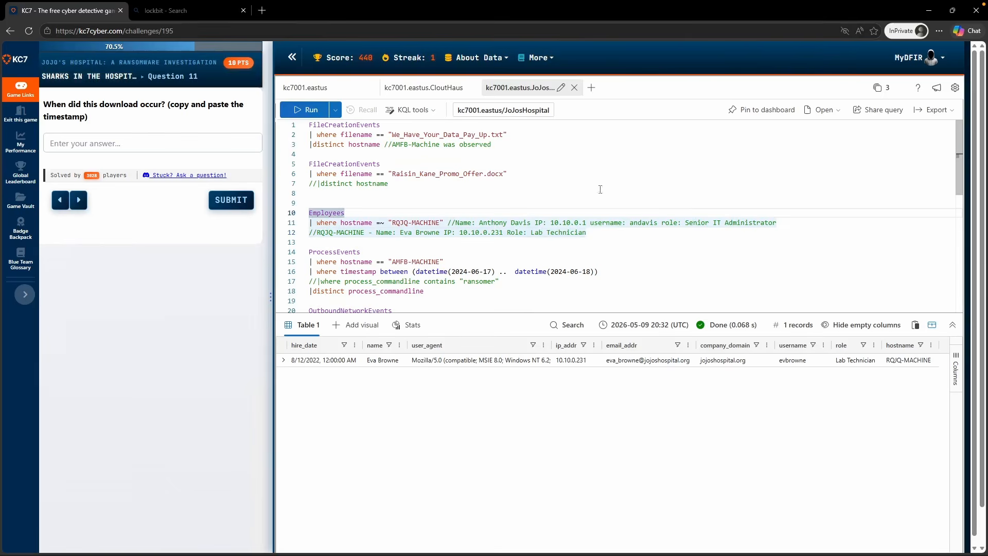
Rerun the docx query and submit the earliest download's timestamp, 2024-05-01T09:56:50.000Z, as the Question 11 answer.
{"action": "left_click", "coordinate": [403, 165]}
{"action": "key", "text": "shift+Return"}
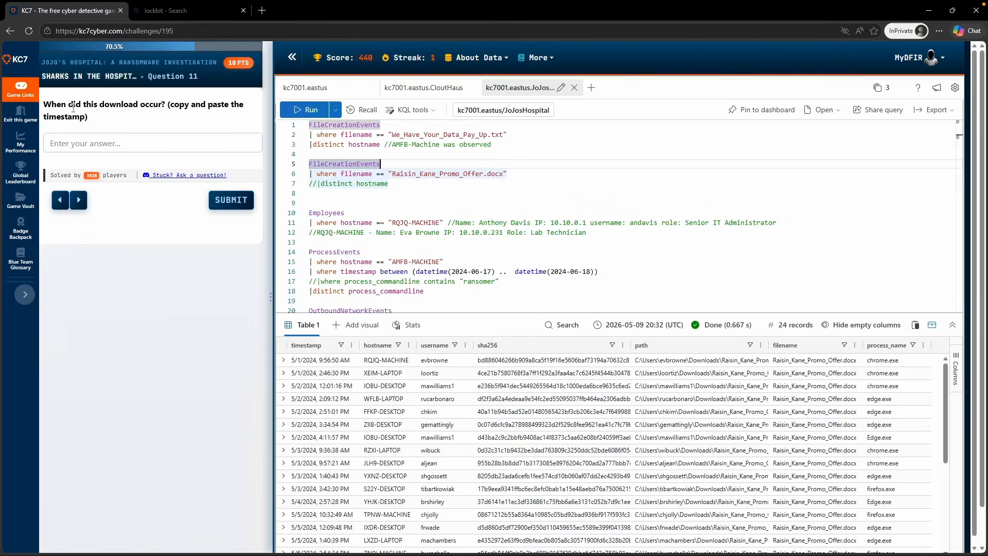
{"action": "double_click", "coordinate": [324, 361]}
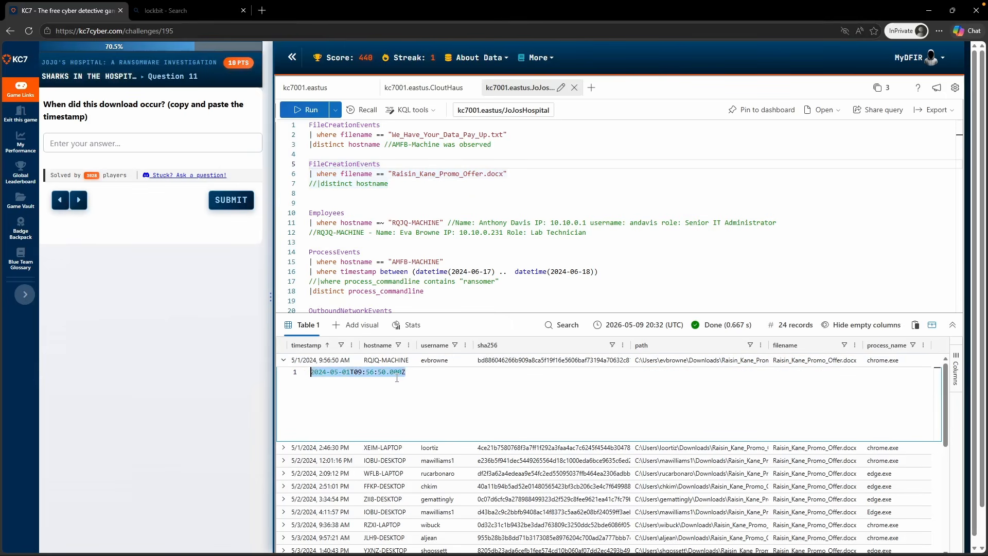
{"action": "left_click", "coordinate": [206, 143]}
{"action": "key", "text": "ctrl+v"}
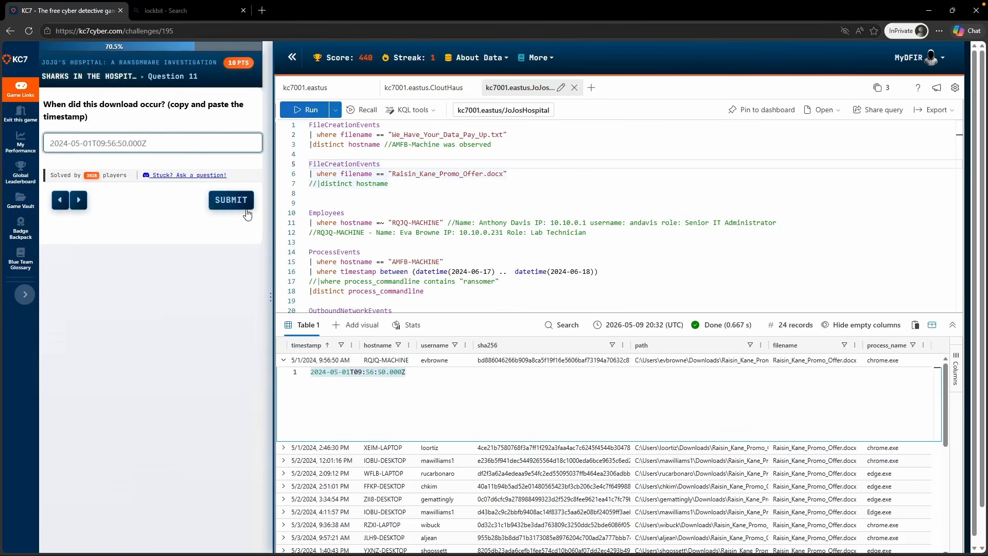
{"action": "left_click", "coordinate": [234, 201]}
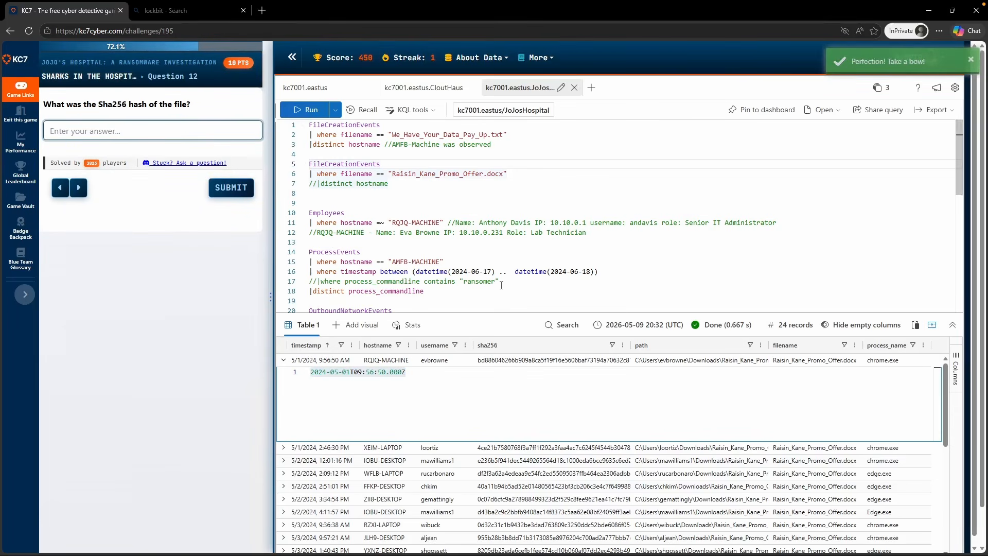
Expand the sha256 value of the RQJQ-MACHINE download, copy the full hash, and submit it as the Question 12 answer.
{"action": "left_click", "coordinate": [553, 360]}
{"action": "left_click", "coordinate": [574, 383]}
{"action": "key", "text": "shift+Left"}
{"action": "key", "text": "shift+Left"}
{"action": "key", "text": "shift+Left"}
{"action": "key", "text": "shift+Left"}
{"action": "key", "text": "shift+Left"}
{"action": "key", "text": "shift+Left"}
{"action": "key", "text": "shift+Left"}
{"action": "key", "text": "shift+Left"}
{"action": "key", "text": "shift+Left"}
{"action": "key", "text": "shift+Left"}
{"action": "key", "text": "shift+Left"}
{"action": "key", "text": "shift+Left"}
{"action": "key", "text": "shift+Left"}
{"action": "key", "text": "shift+Left"}
{"action": "key", "text": "shift+Left"}
{"action": "key", "text": "shift+Left"}
{"action": "key", "text": "shift+Left"}
{"action": "key", "text": "shift+Left"}
{"action": "key", "text": "shift+Left"}
{"action": "key", "text": "shift+Left"}
{"action": "key", "text": "ctrl+c"}
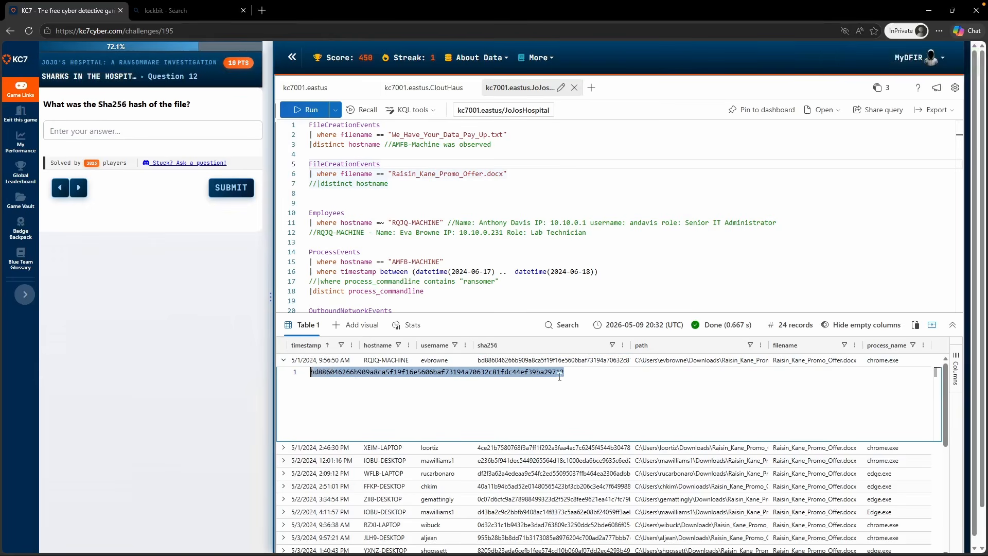
{"action": "left_click", "coordinate": [242, 132]}
{"action": "key", "text": "ctrl+v"}
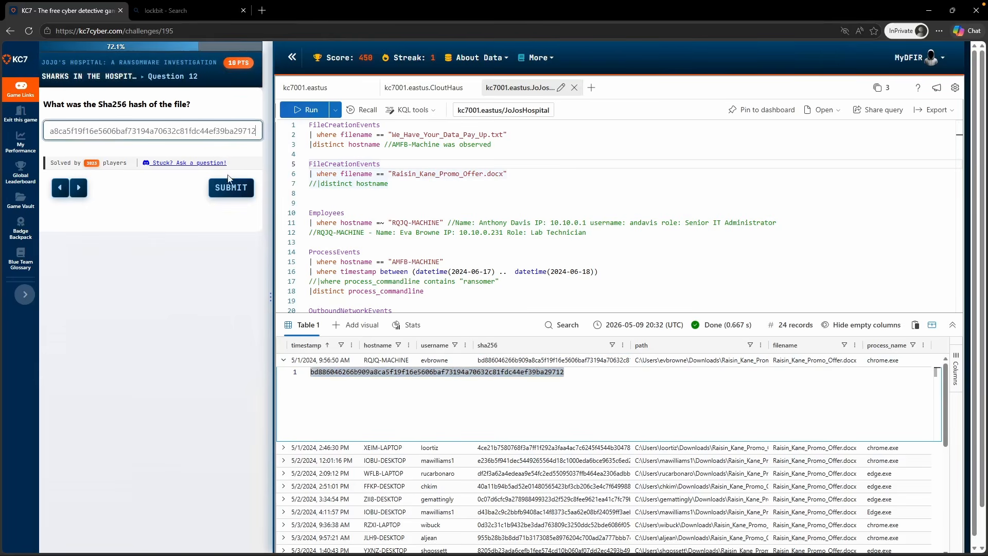
{"action": "left_click", "coordinate": [228, 188]}
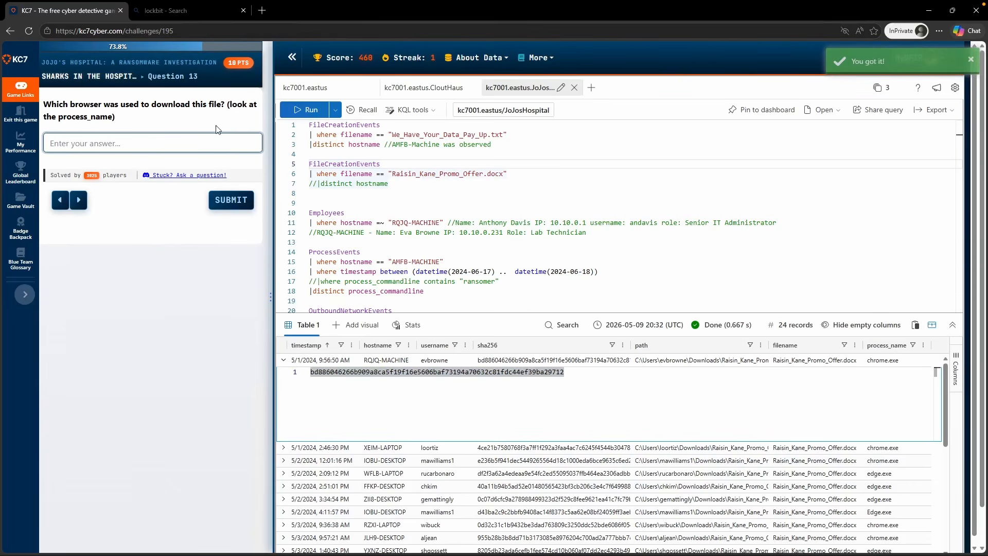
Check the process_name of the RQJQ-MACHINE download and submit chrome.exe as the Question 13 answer.
{"action": "left_click", "coordinate": [896, 362]}
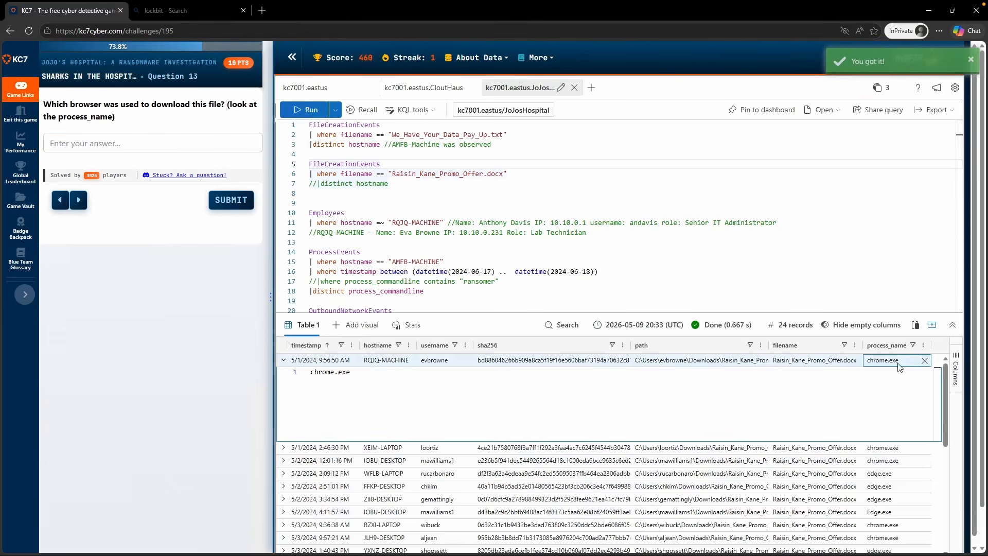
{"action": "left_click", "coordinate": [173, 145]}
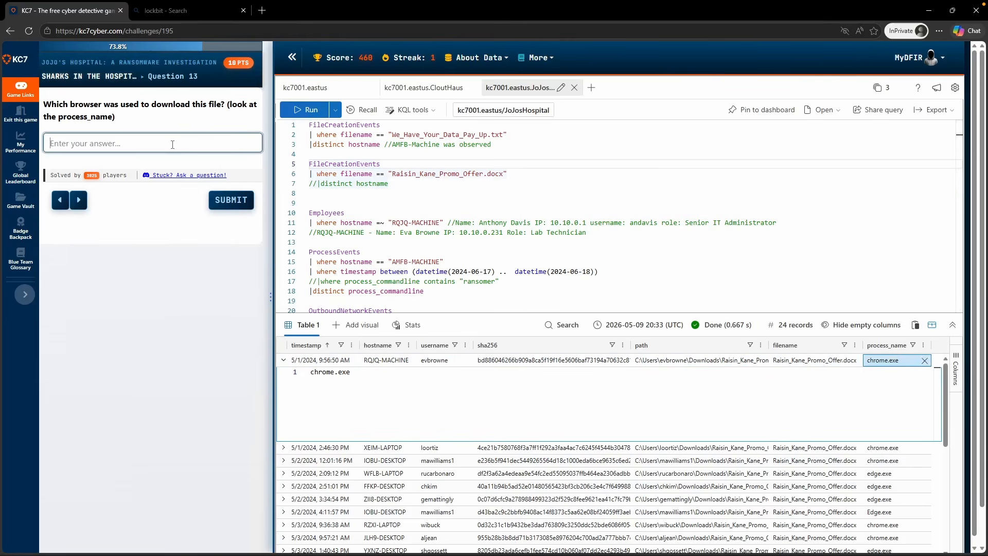
{"action": "type", "text": "chrome.exe"}
{"action": "key", "text": "Return"}
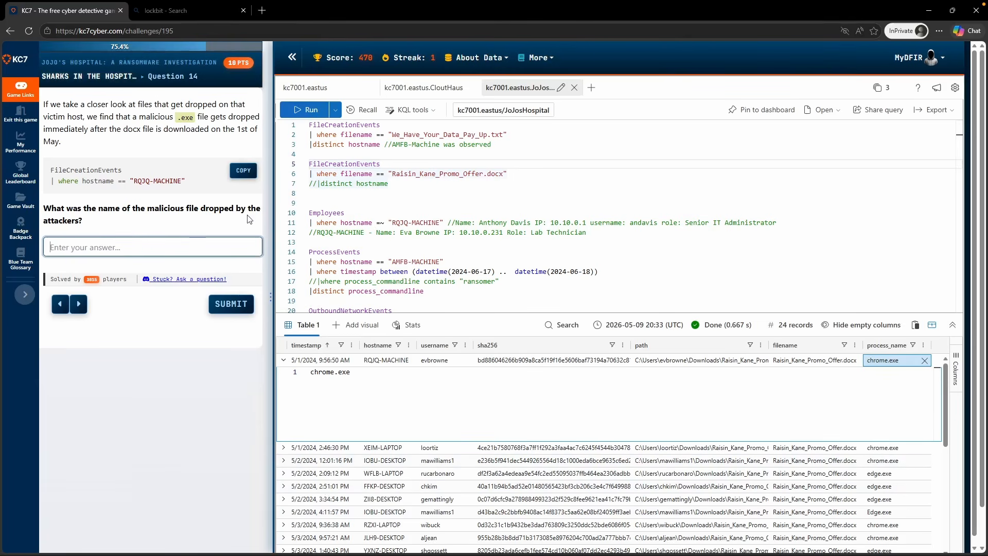
Change the second FileCreationEvents query's filter to hostname == "RQJQ-MACHINE" and run it.
{"action": "left_click", "coordinate": [509, 174]}
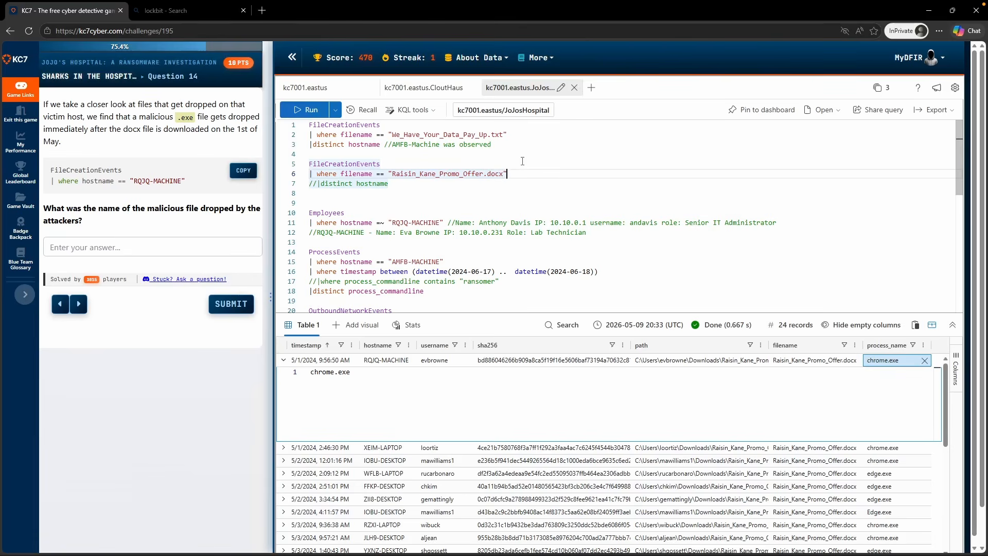
{"action": "type", "text": "\""}
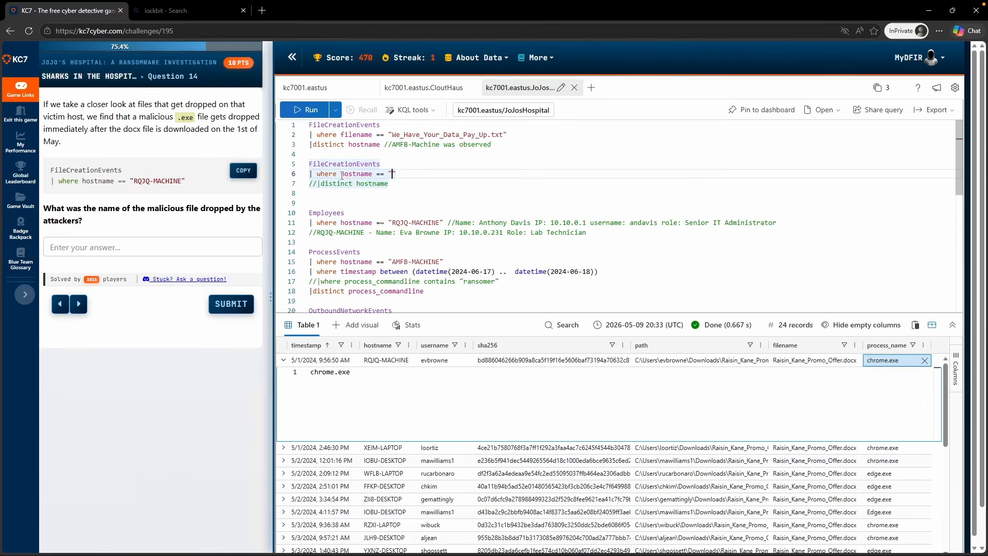
{"action": "type", "text": "RQJQ"}
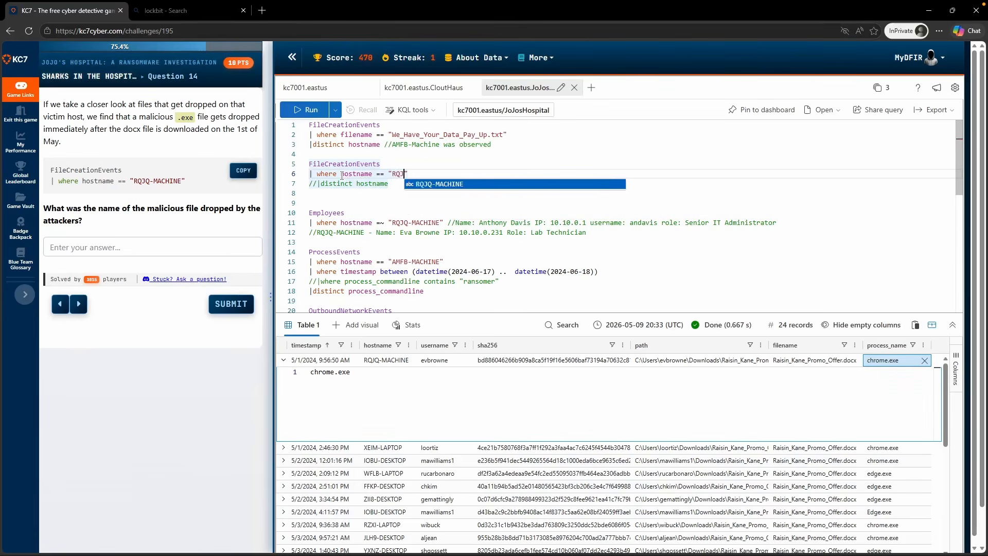
{"action": "type", "text": "-MACHINE"}
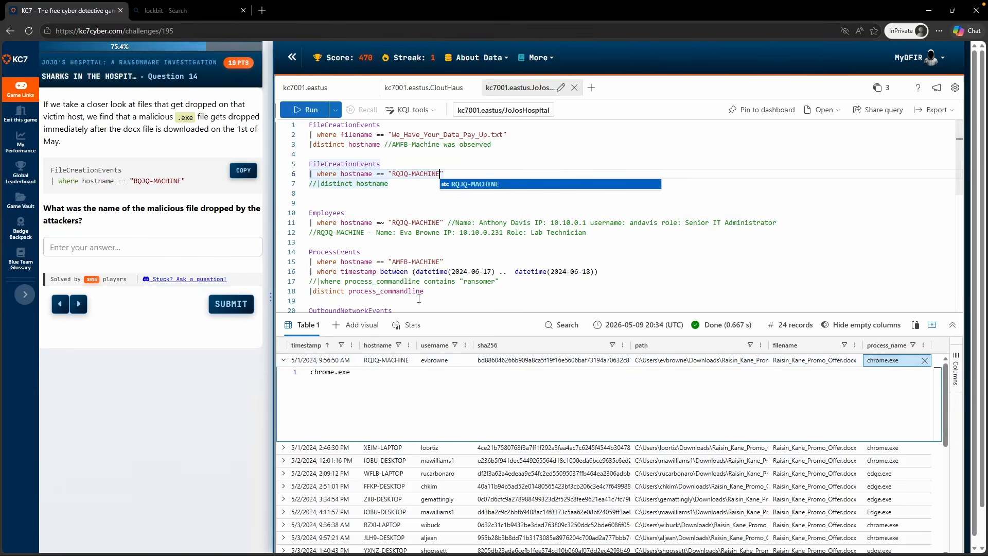
{"action": "key", "text": "shift+Return"}
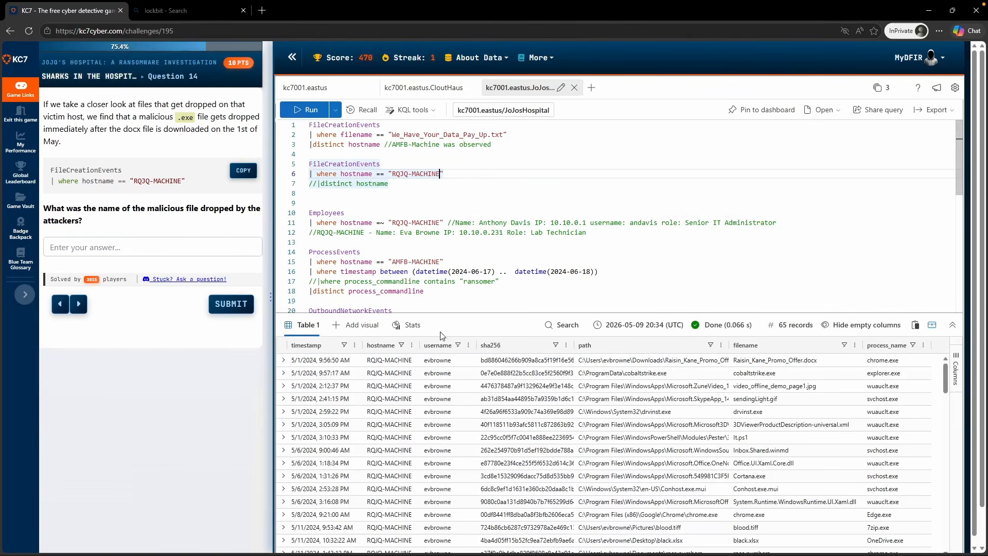
Sort the RQJQ-MACHINE file creation results by timestamp ascending and select the entry right after the docx download.
{"action": "left_click", "coordinate": [355, 345]}
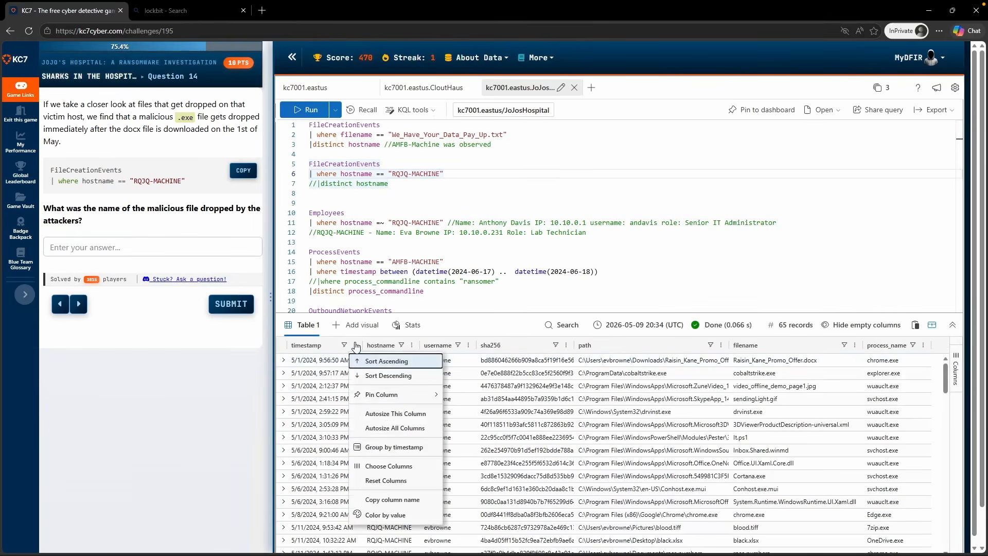
{"action": "left_click", "coordinate": [382, 362]}
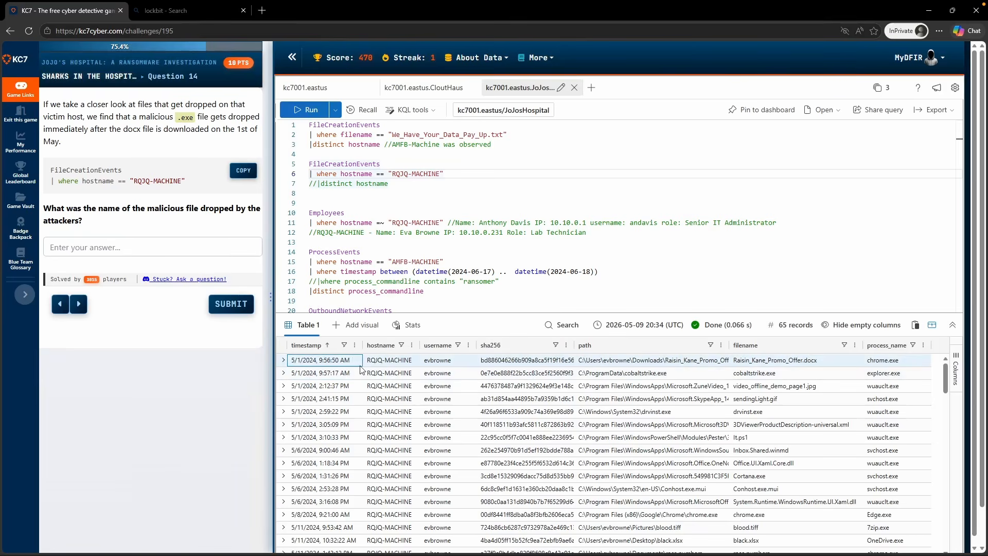
{"action": "left_click", "coordinate": [342, 374]}
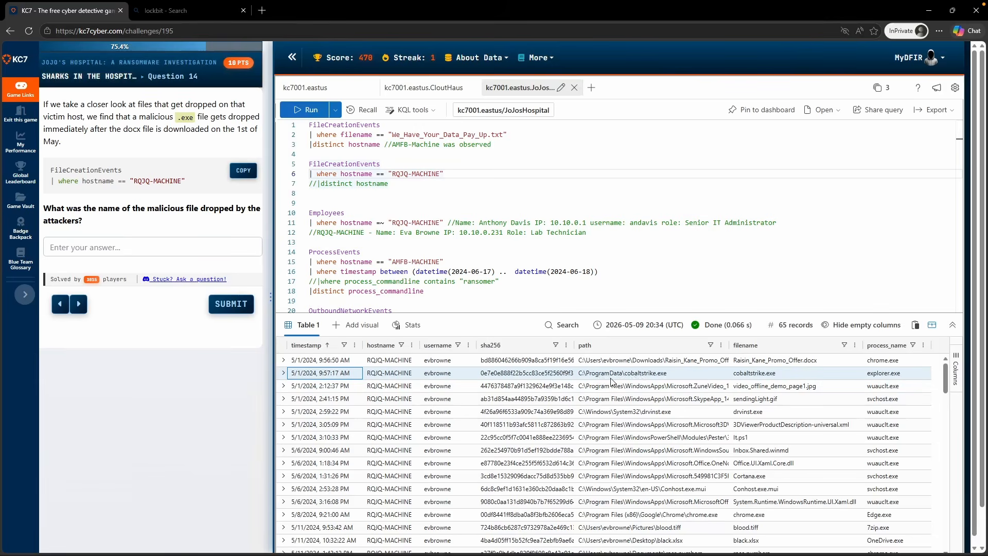
Search Bing for "cobalt strike" in the other browser tab, read the tool's overview, and return to the KC7 challenge.
{"action": "left_click", "coordinate": [217, 11]}
{"action": "left_click", "coordinate": [257, 87]}
{"action": "key", "text": "ctrl+a"}
{"action": "type", "text": "cobalt strike"}
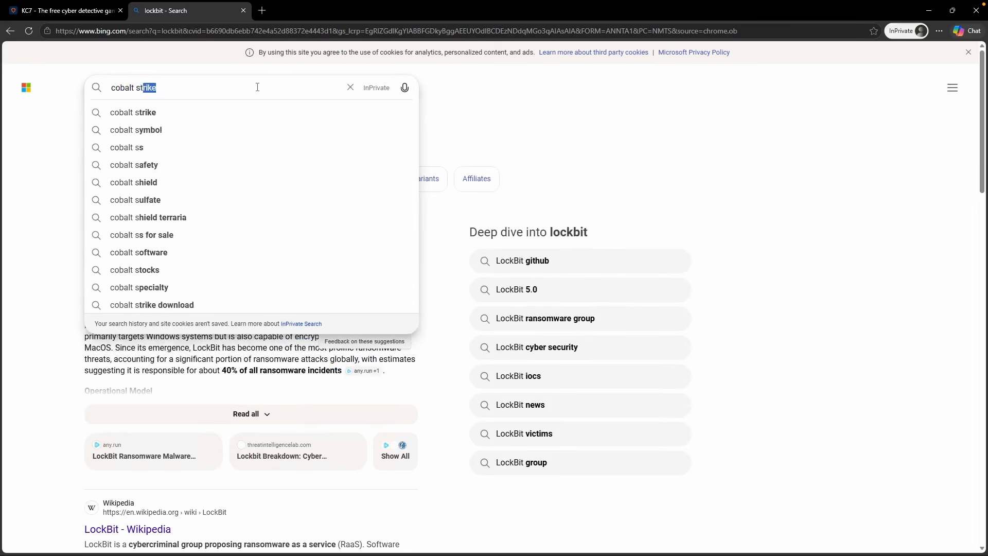
{"action": "key", "text": "Return"}
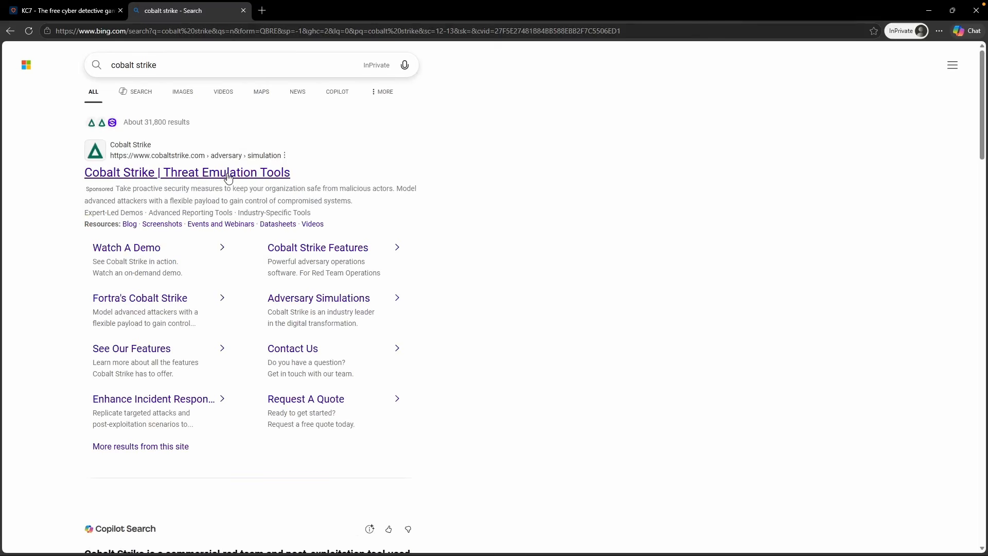
{"action": "scroll", "coordinate": [254, 191], "scroll_direction": "down", "scroll_amount": 1}
{"action": "scroll", "coordinate": [253, 192], "scroll_direction": "down", "scroll_amount": 4}
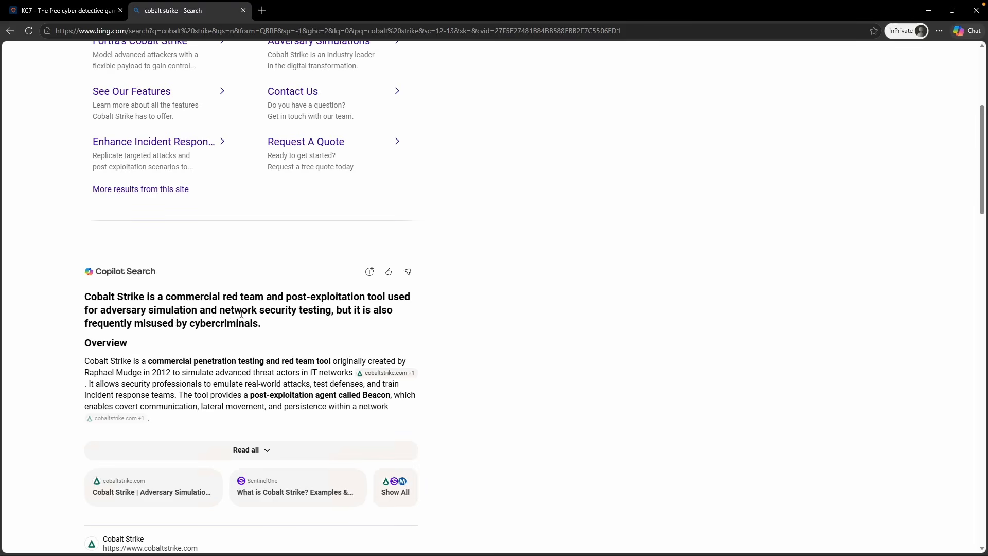
{"action": "left_click_drag", "start_coordinate": [343, 309], "coordinate": [390, 331]}
{"action": "left_click", "coordinate": [514, 321]}
{"action": "left_click", "coordinate": [67, 11]}
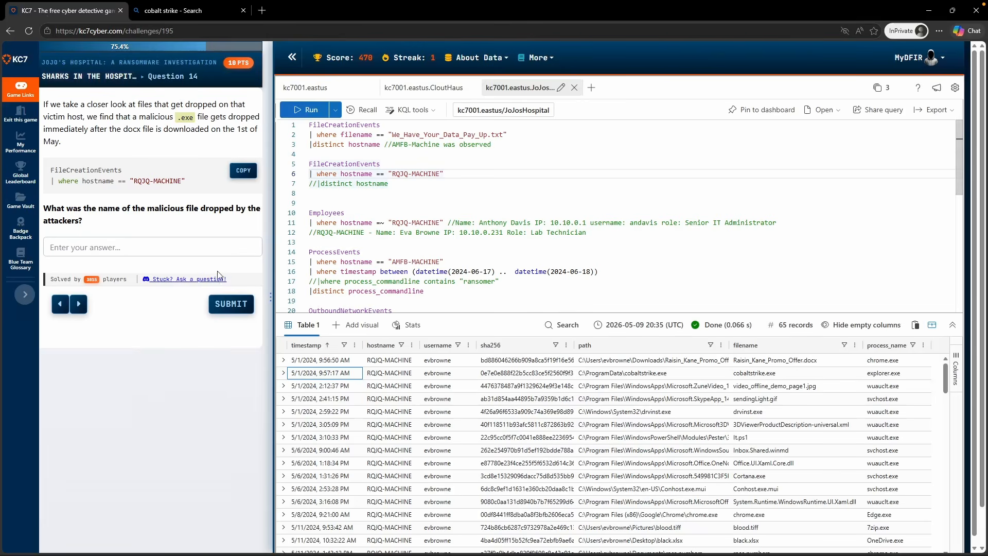
Expand the filename of the file dropped after the docx, copy cobaltstrike.exe, and submit it as the Question 14 answer.
{"action": "left_click", "coordinate": [162, 249]}
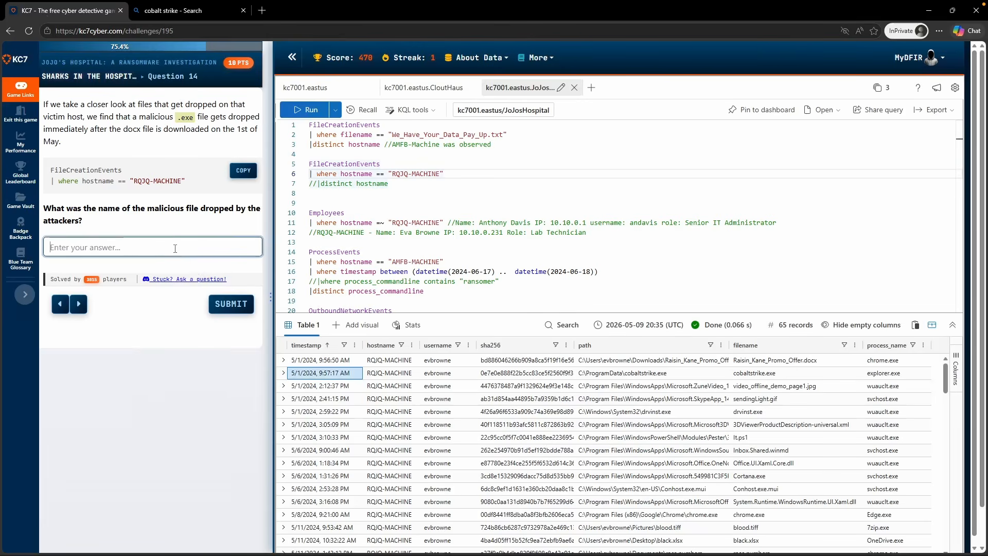
{"action": "left_click", "coordinate": [774, 374]}
{"action": "double_click", "coordinate": [774, 374]}
{"action": "left_click_drag", "start_coordinate": [374, 385], "coordinate": [311, 384]}
{"action": "key", "text": "ctrl+c"}
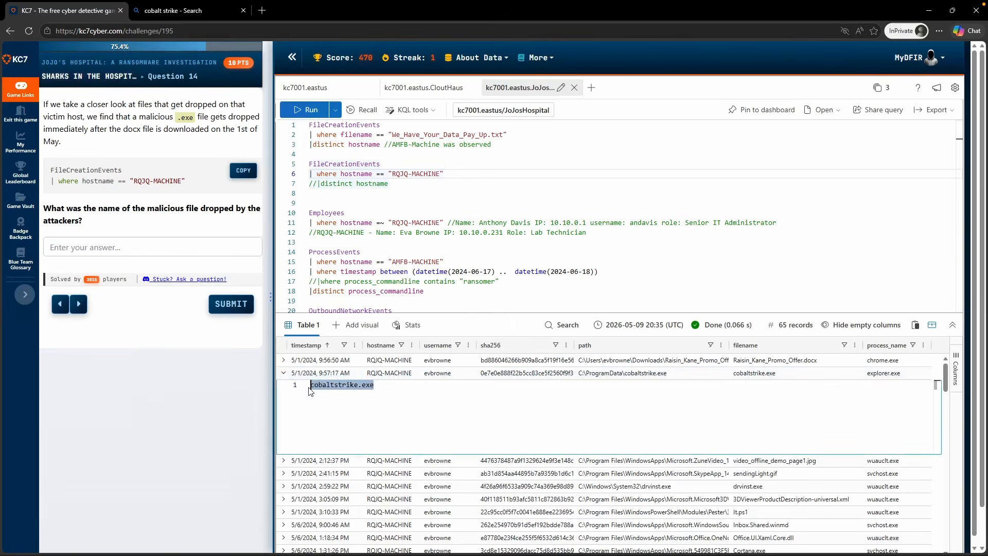
{"action": "left_click", "coordinate": [201, 244]}
{"action": "key", "text": "ctrl+v"}
{"action": "left_click", "coordinate": [226, 303]}
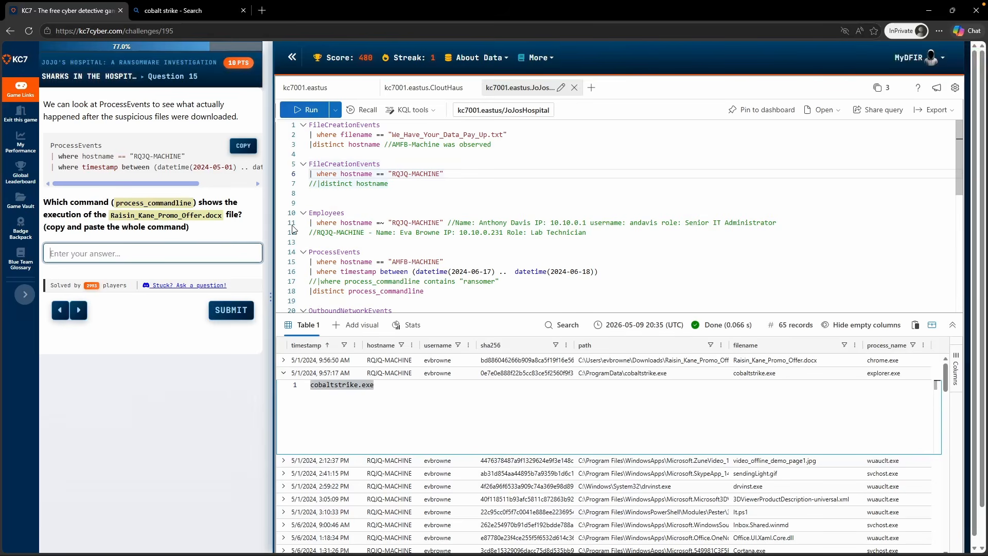
Replace the hostname filter in the ProcessEvents query with hostname == "RQJQ-MACHINE", copied from the FileCreationEvents query.
{"action": "left_click_drag", "start_coordinate": [117, 203], "coordinate": [192, 205]}
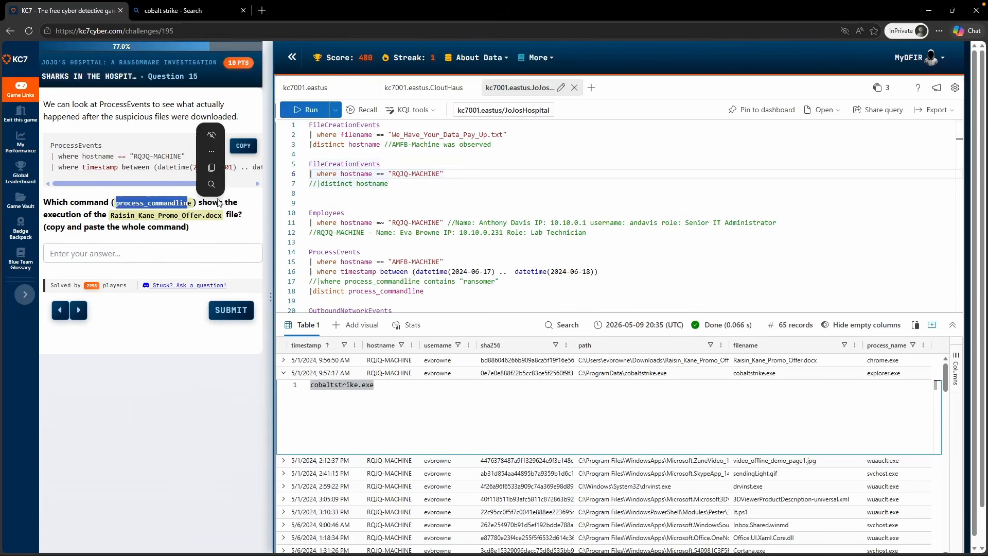
{"action": "left_click_drag", "start_coordinate": [443, 174], "coordinate": [317, 174]}
{"action": "scroll", "coordinate": [454, 198], "scroll_direction": "down", "scroll_amount": 1}
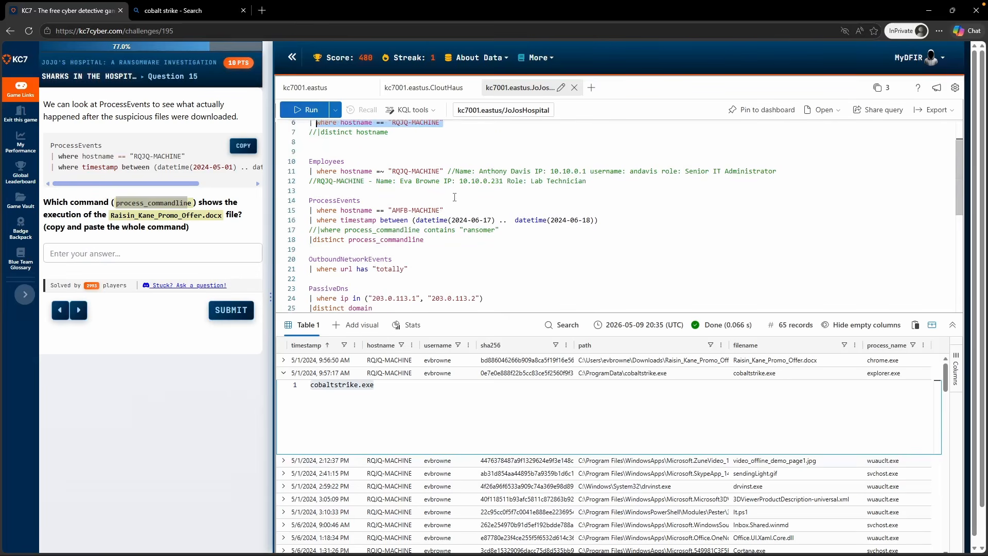
{"action": "left_click", "coordinate": [417, 203]}
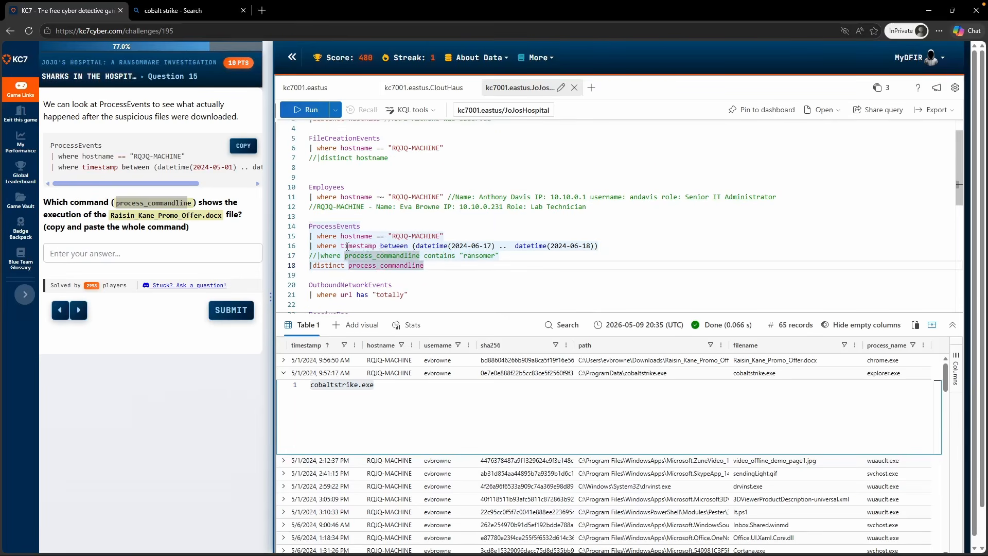
Set the ProcessEvents query's time range to 2024-05-01 through 2024-05-02 and run it.
{"action": "left_click_drag", "start_coordinate": [342, 246], "coordinate": [412, 246]}
{"action": "left_click", "coordinate": [463, 246]}
{"action": "left_click", "coordinate": [475, 247]}
{"action": "key", "text": "BackSpace"}
{"action": "type", "text": "5"}
{"action": "key", "text": "Right"}
{"action": "key", "text": "Right"}
{"action": "key", "text": "Right"}
{"action": "key", "text": "BackSpace"}
{"action": "key", "text": "BackSpace"}
{"action": "type", "text": "01"}
{"action": "key", "text": "Right"}
{"action": "key", "text": "Right"}
{"action": "key", "text": "Right"}
{"action": "key", "text": "Right"}
{"action": "key", "text": "Right"}
{"action": "key", "text": "Right"}
{"action": "key", "text": "Right"}
{"action": "key", "text": "Right"}
{"action": "key", "text": "Right"}
{"action": "key", "text": "Right"}
{"action": "key", "text": "Right"}
{"action": "key", "text": "Right"}
{"action": "key", "text": "Right"}
{"action": "key", "text": "Right"}
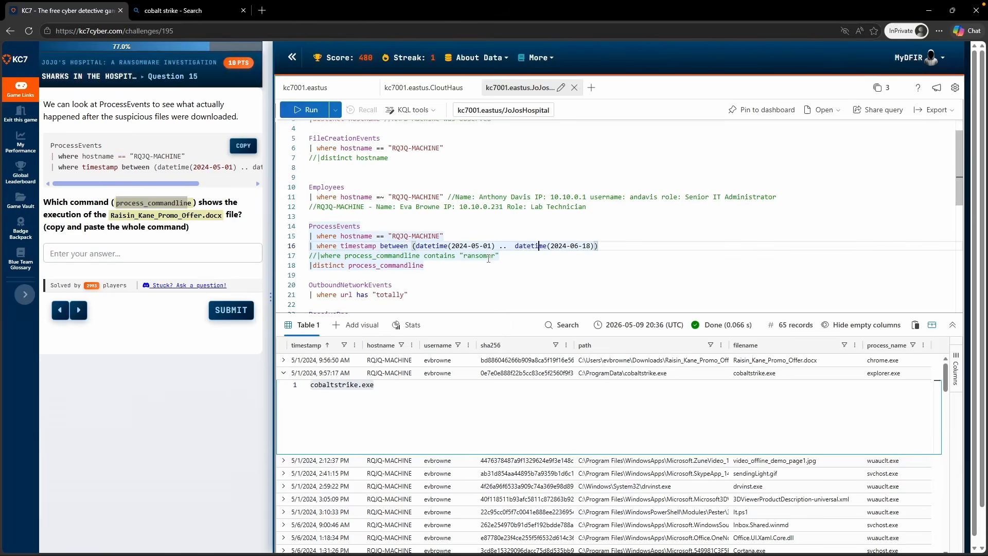
{"action": "key", "text": "BackSpace"}
{"action": "type", "text": "5"}
{"action": "key", "text": "Right"}
{"action": "key", "text": "Right"}
{"action": "key", "text": "Right"}
{"action": "key", "text": "BackSpace"}
{"action": "key", "text": "BackSpace"}
{"action": "type", "text": "02"}
{"action": "key", "text": "shift+Return"}
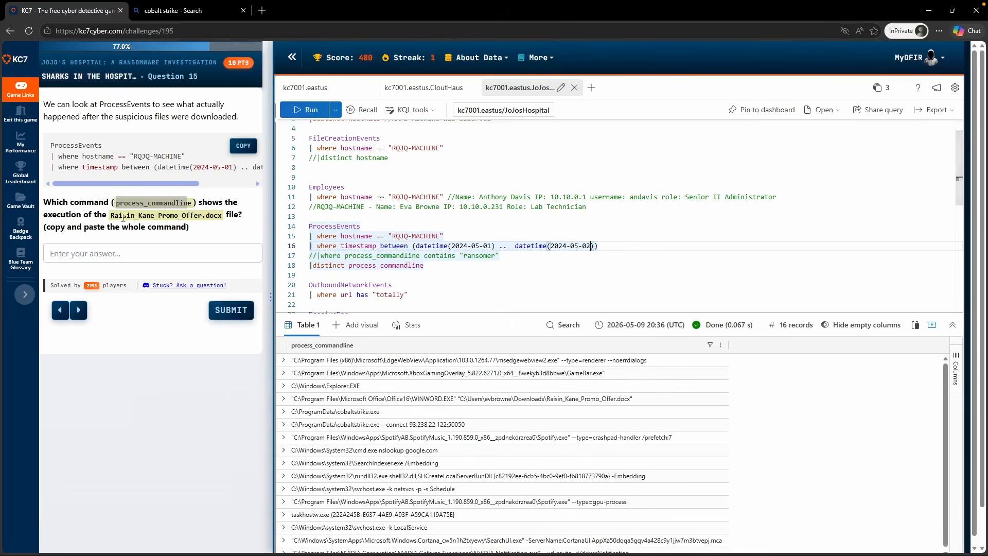
Uncomment the process_commandline filter in the ProcessEvents query, set its contains value to "raisin", and run the query.
{"action": "left_click_drag", "start_coordinate": [110, 215], "coordinate": [135, 217]}
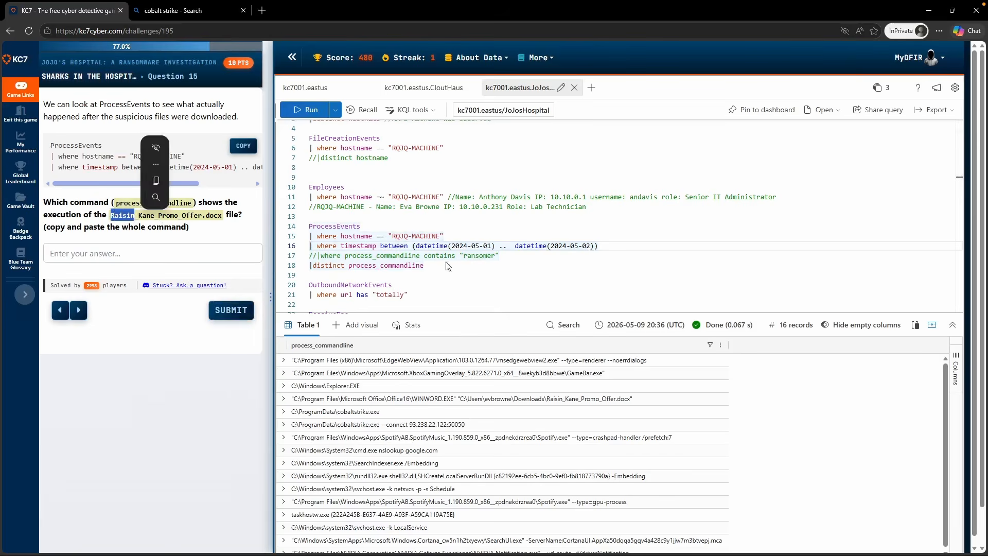
{"action": "left_click", "coordinate": [504, 265]}
{"action": "left_click", "coordinate": [509, 256]}
{"action": "left_click_drag", "start_coordinate": [317, 256], "coordinate": [308, 256]}
{"action": "key", "text": "BackSpace"}
{"action": "double_click", "coordinate": [471, 255]}
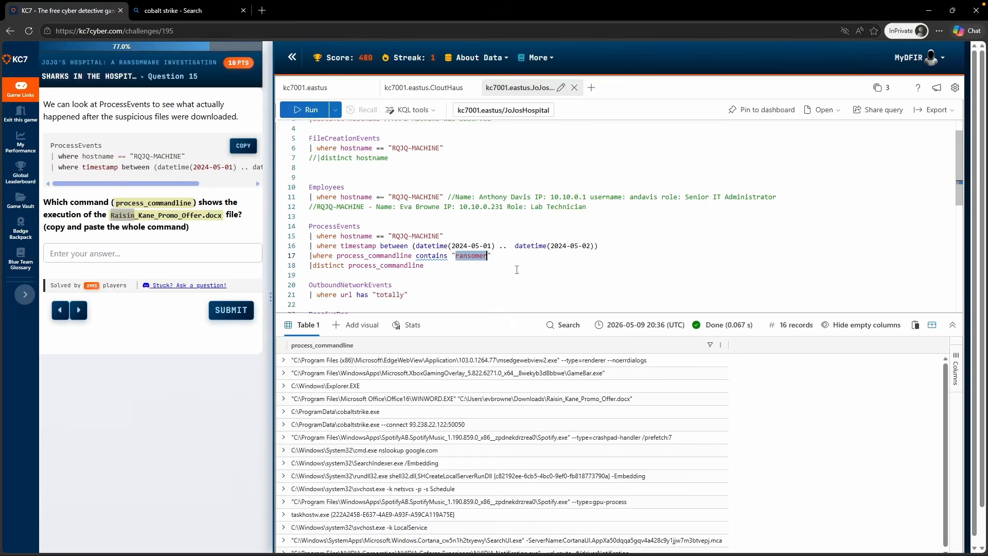
{"action": "type", "text": "raisin"}
{"action": "key", "text": "shift+Return"}
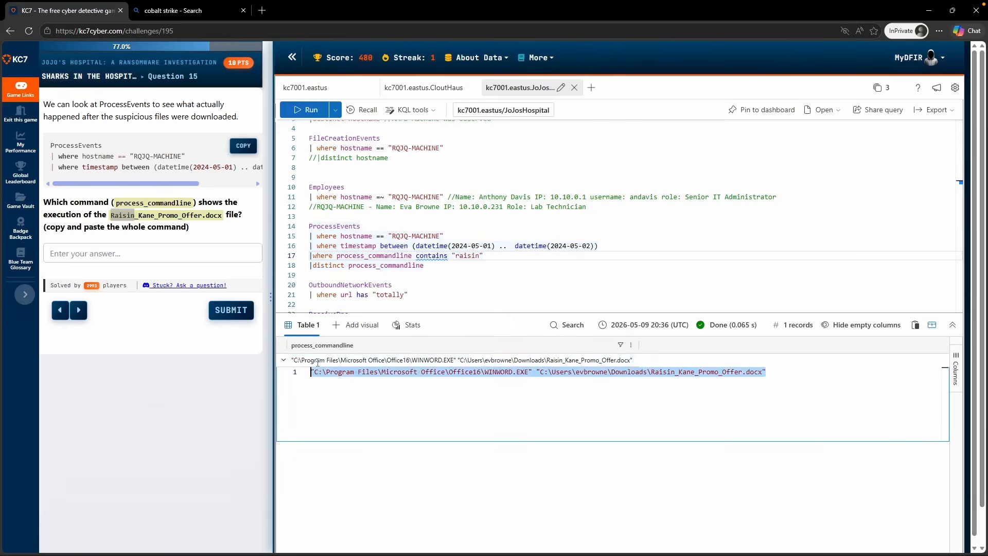
Submit the full WINWORD.EXE command line that opens Raisin_Kane_Promo_Offer.docx as the Question 15 answer.
{"action": "left_click", "coordinate": [201, 254]}
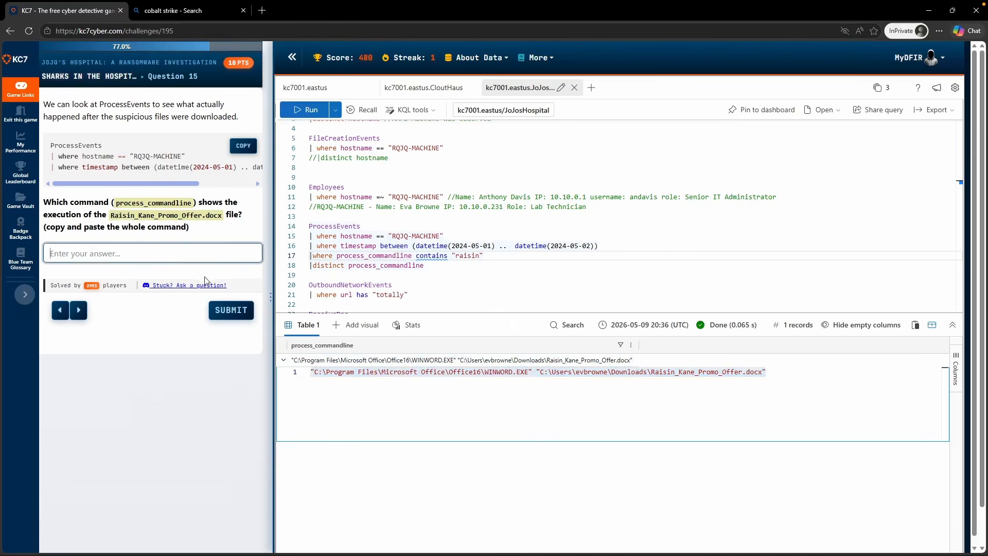
{"action": "type", "text": "\"C:\\Program Files\\Microsoft Office\\Office16\\WINWORD.EXE\" \"C:\\Users\\evbrowne\\Downloads\\Raisin_Kane_Promo_Offer.docx\""}
{"action": "left_click", "coordinate": [225, 311]}
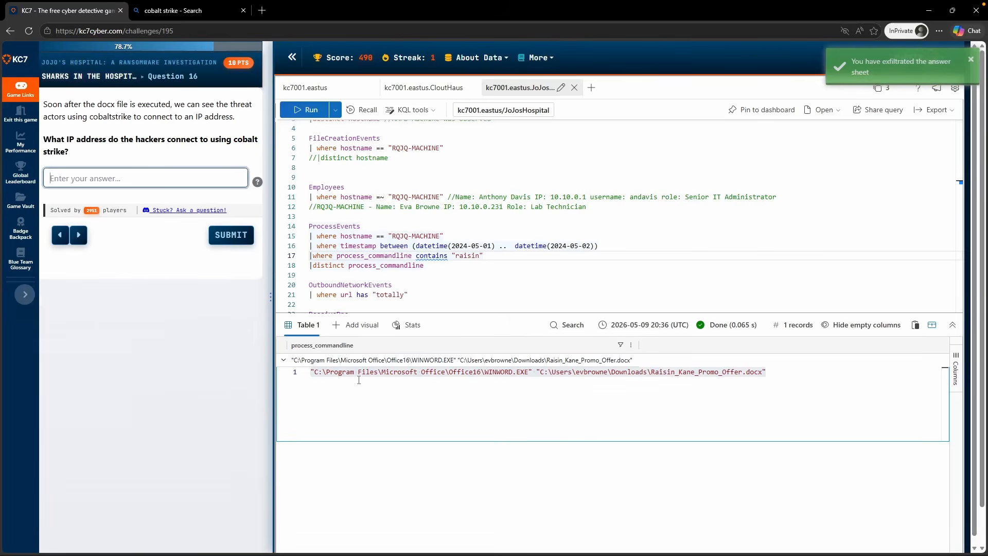
{"action": "left_click", "coordinate": [640, 399]}
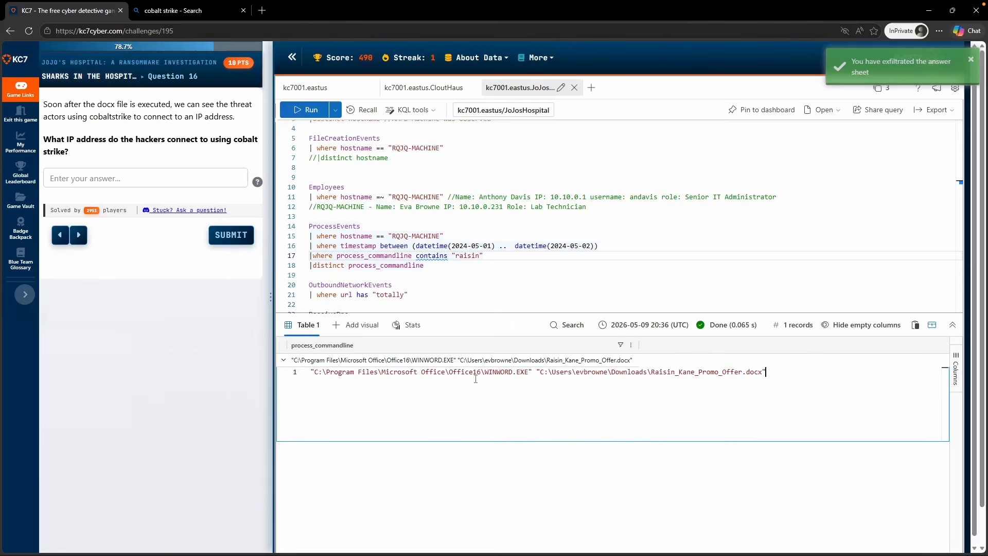
{"action": "left_click_drag", "start_coordinate": [529, 372], "coordinate": [486, 373]}
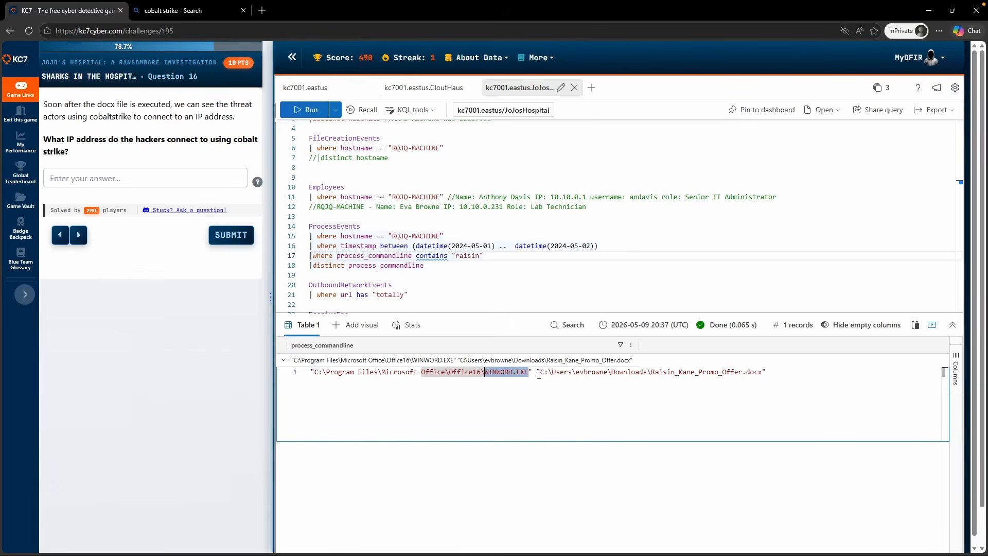
{"action": "left_click_drag", "start_coordinate": [538, 374], "coordinate": [699, 380]}
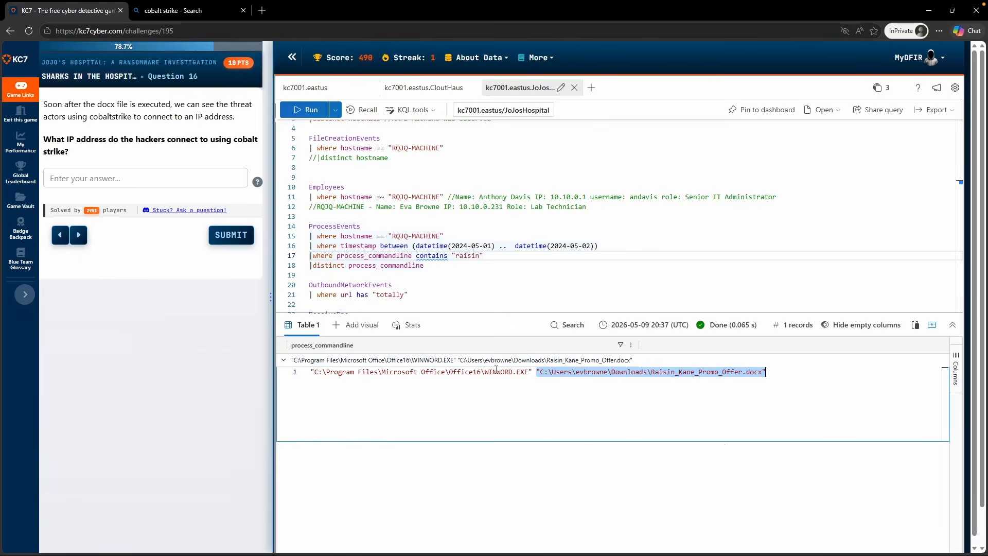
{"action": "left_click", "coordinate": [124, 140]}
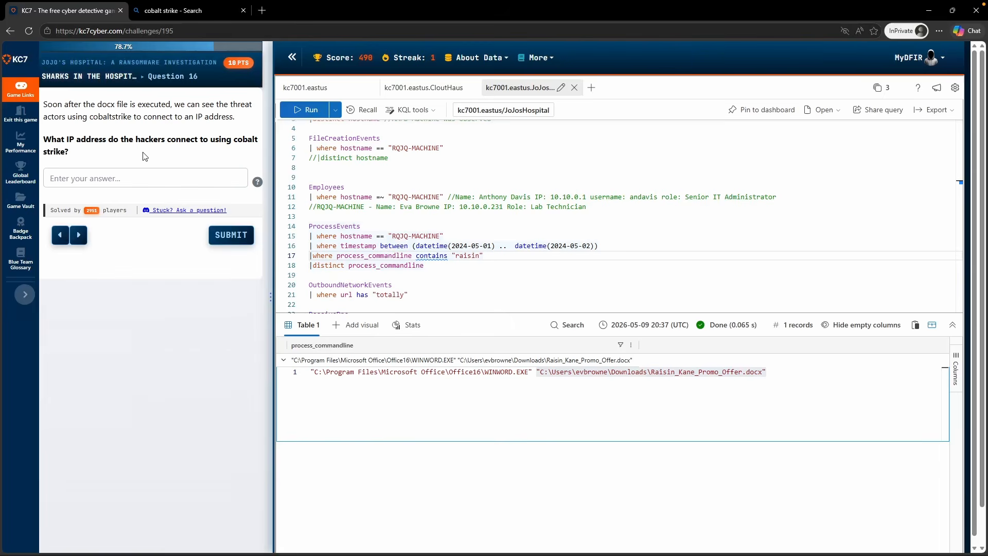
Change the process_commandline filter's value to "cobaltstrike" and run the ProcessEvents query.
{"action": "double_click", "coordinate": [467, 255]}
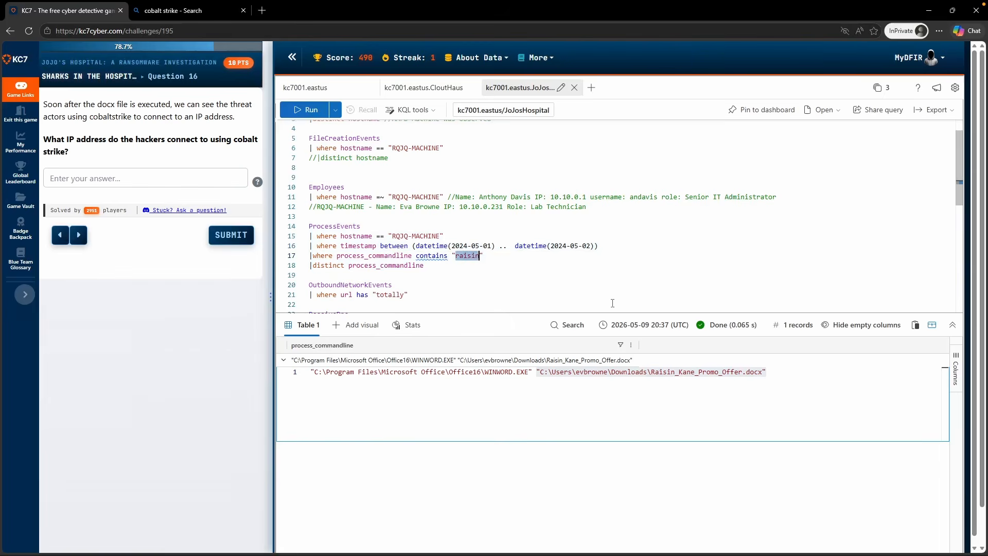
{"action": "type", "text": "cobaltstrik"}
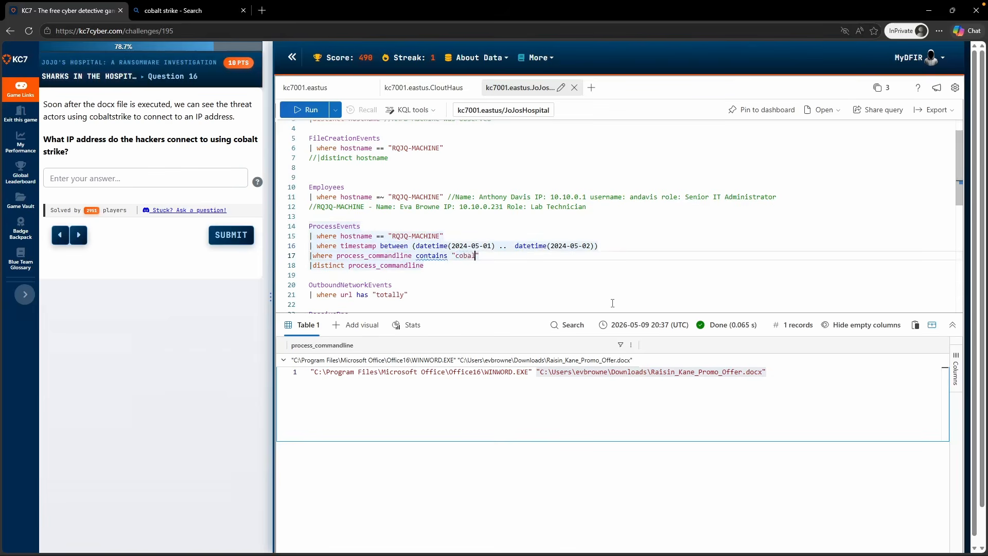
{"action": "type", "text": "e"}
{"action": "key", "text": "shift+Return"}
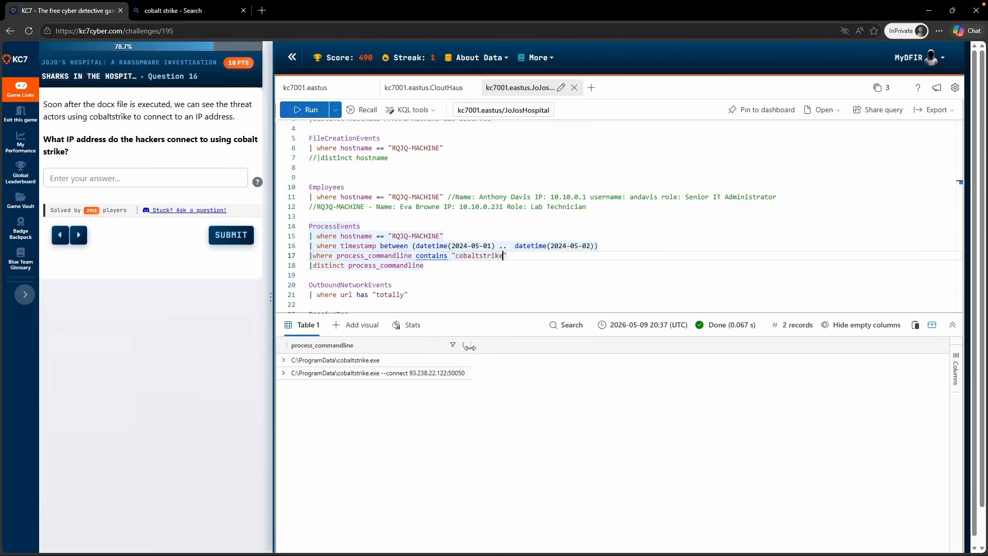
Expand the cobaltstrike.exe --connect command line and submit IP 93.238.22.122 for Question 16 and port 50050 for Question 17.
{"action": "left_click", "coordinate": [415, 374]}
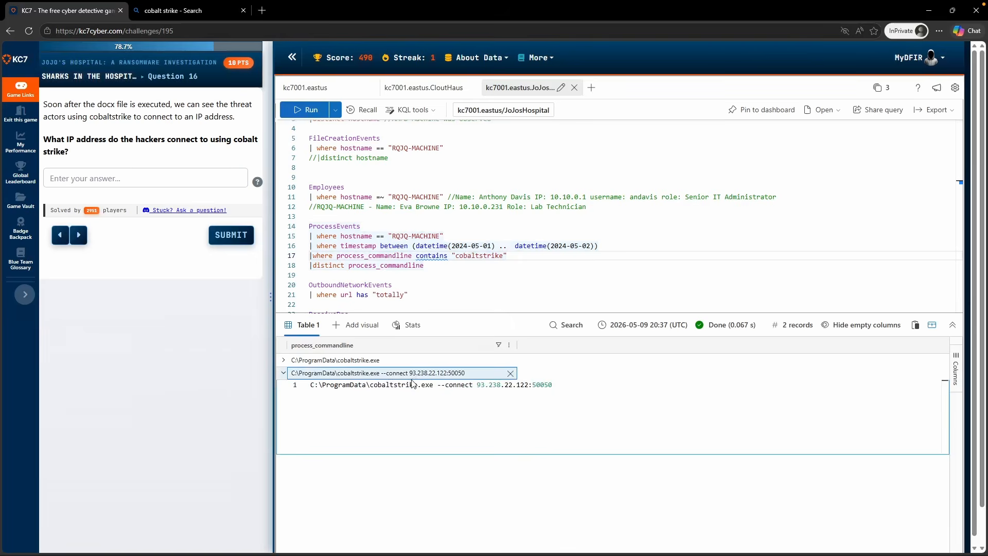
{"action": "left_click_drag", "start_coordinate": [477, 386], "coordinate": [529, 385]}
{"action": "key", "text": "ctrl+c"}
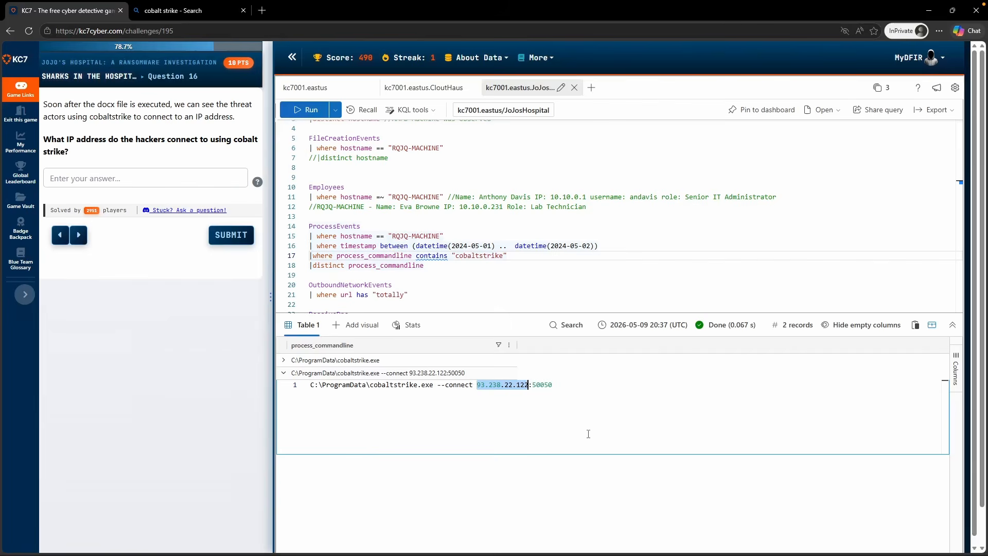
{"action": "left_click_drag", "start_coordinate": [560, 386], "coordinate": [532, 385]}
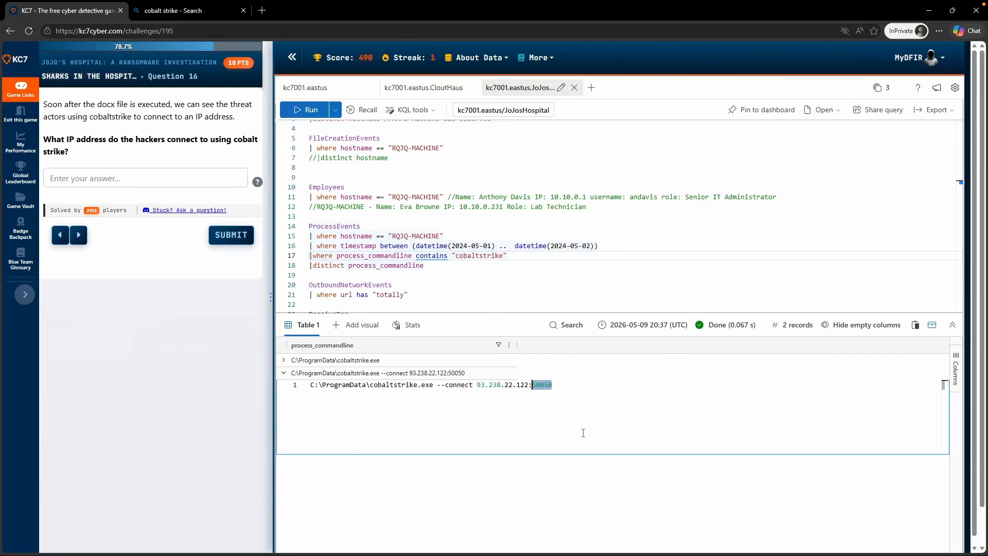
{"action": "left_click", "coordinate": [113, 178]}
{"action": "key", "text": "ctrl+v"}
{"action": "key", "text": "Return"}
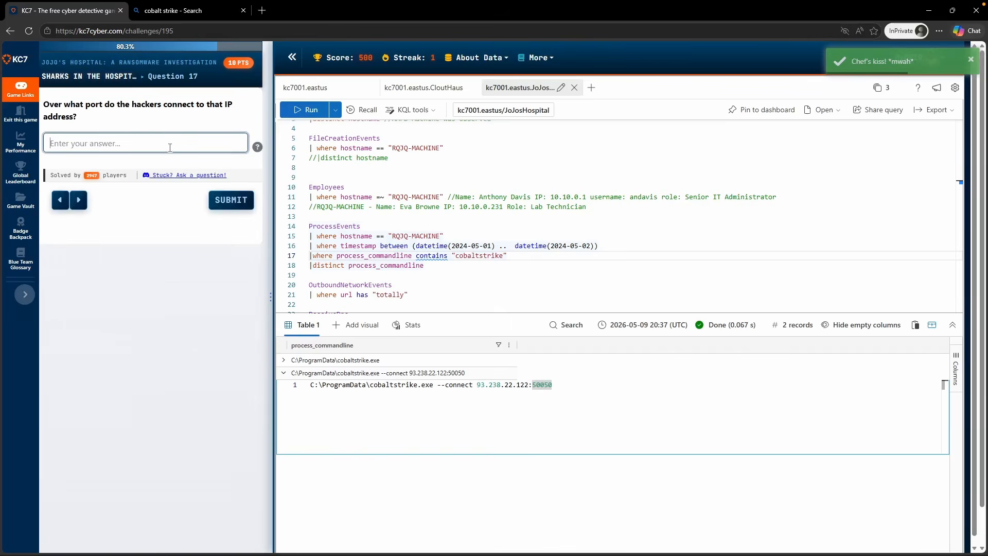
{"action": "type", "text": "50050"}
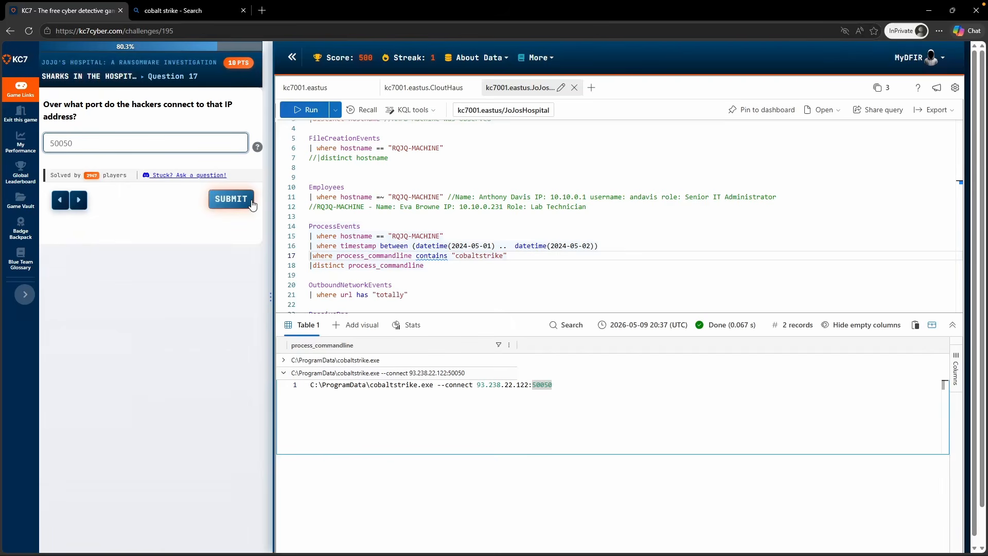
{"action": "left_click", "coordinate": [231, 199]}
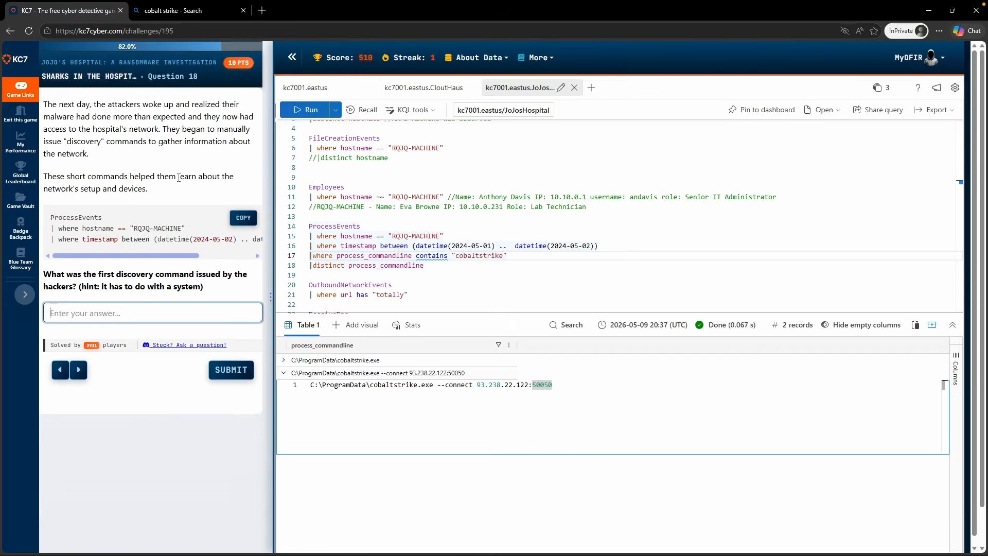
Comment out the process_commandline filter in the ProcessEvents query, set the timestamp range to 2024-05-02 through 2024-05-04, and run it.
{"action": "left_click_drag", "start_coordinate": [86, 256], "coordinate": [142, 254]}
{"action": "double_click", "coordinate": [149, 239]}
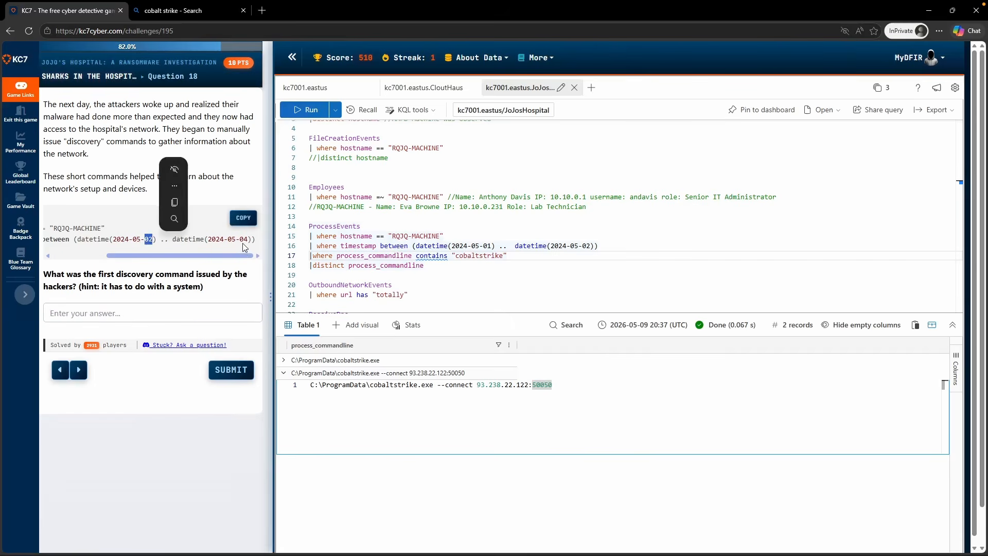
{"action": "left_click", "coordinate": [310, 256]}
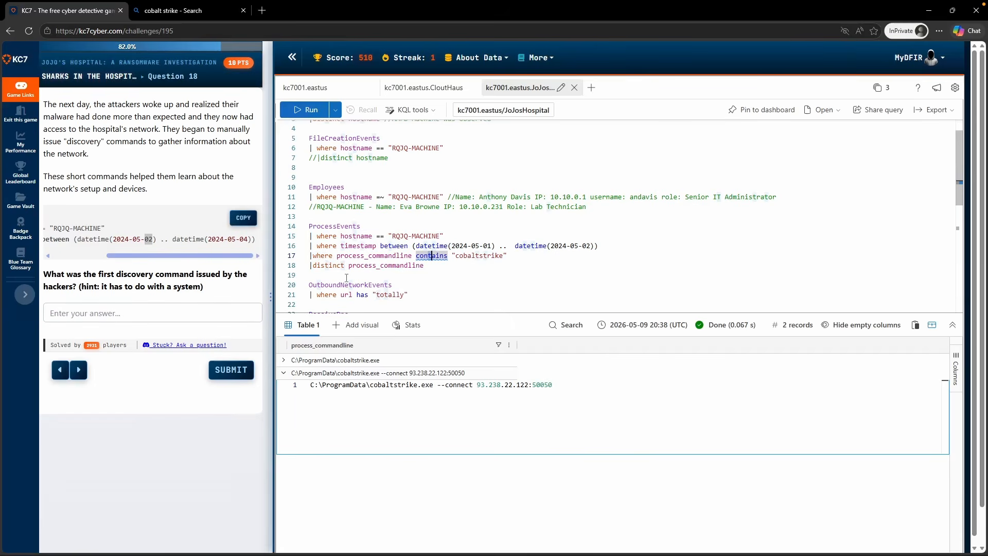
{"action": "type", "text": "//"}
{"action": "left_click", "coordinate": [490, 246]}
{"action": "left_click_drag", "start_coordinate": [491, 245], "coordinate": [486, 245]}
{"action": "type", "text": "2"}
{"action": "left_click", "coordinate": [502, 256]}
{"action": "key", "text": "shift+Return"}
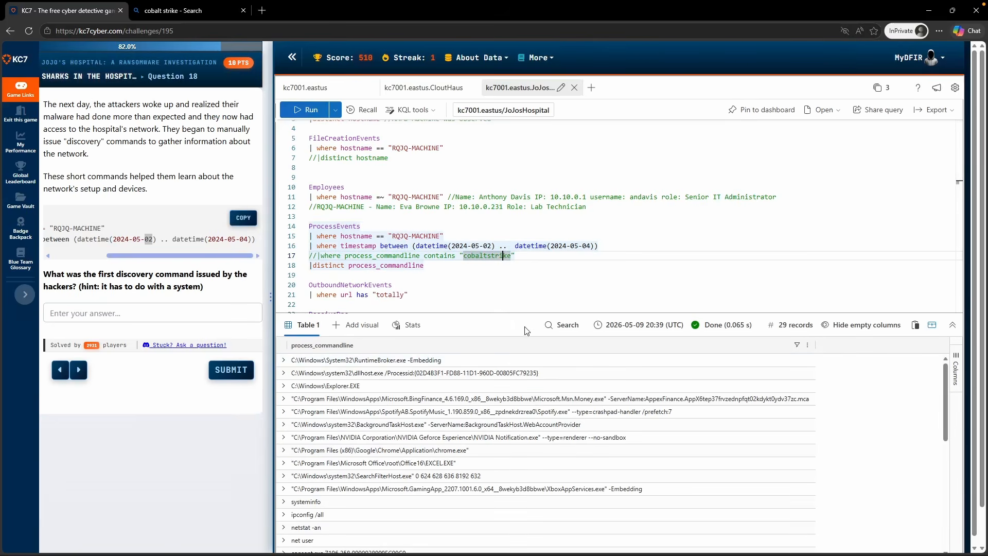
Enlarge the results pane and examine the process command lines for the attackers' discovery commands, from systeminfo through net view.
{"action": "left_click_drag", "start_coordinate": [528, 311], "coordinate": [528, 233]}
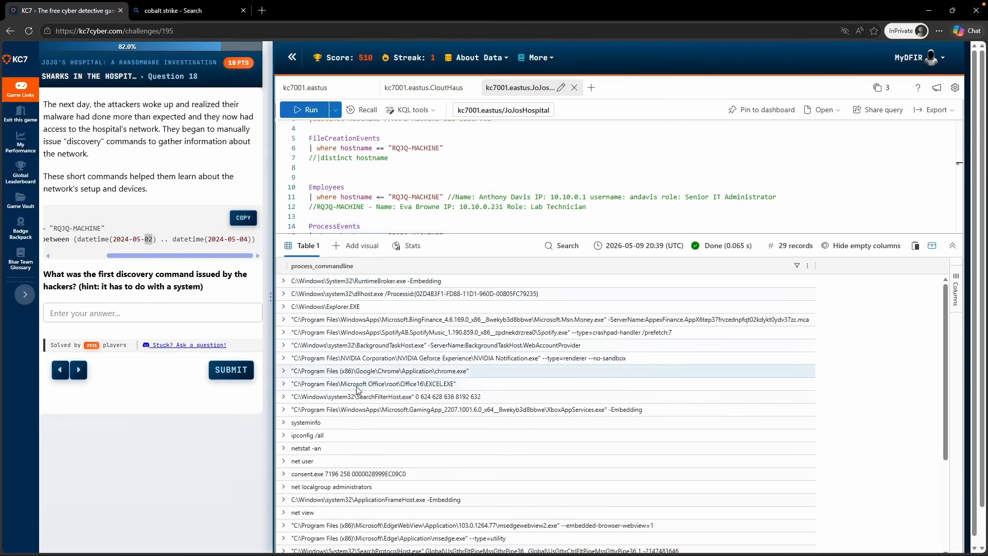
{"action": "left_click", "coordinate": [342, 426]}
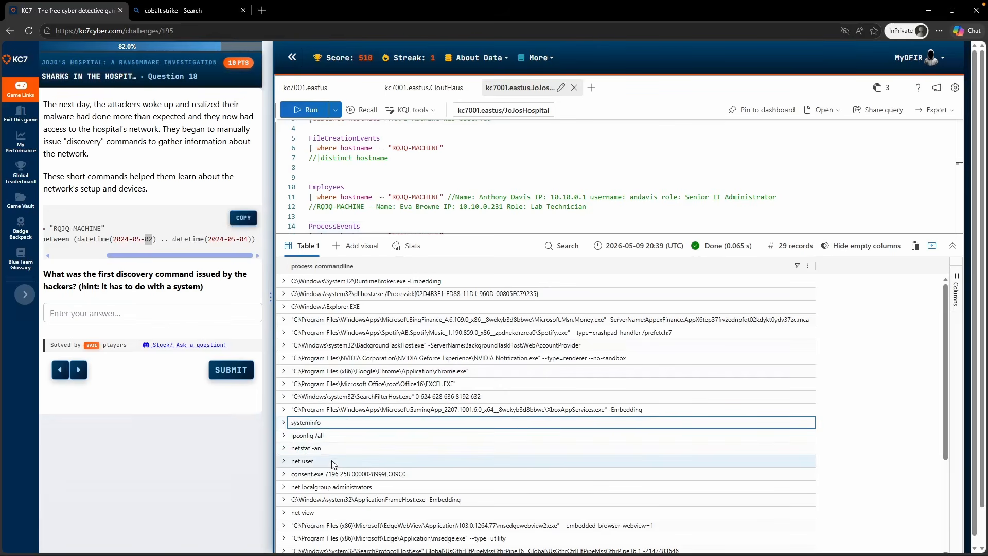
{"action": "left_click", "coordinate": [339, 487]}
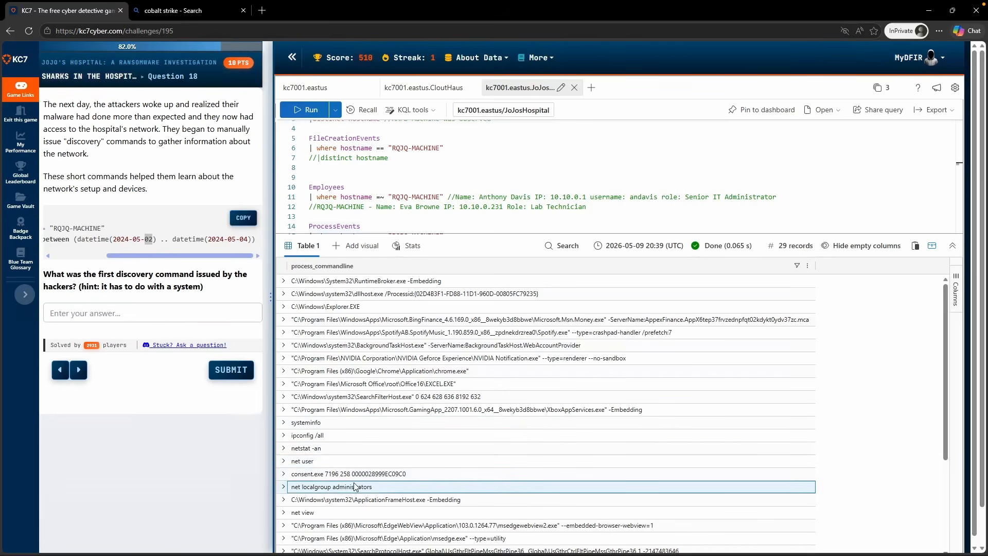
{"action": "left_click", "coordinate": [380, 512]}
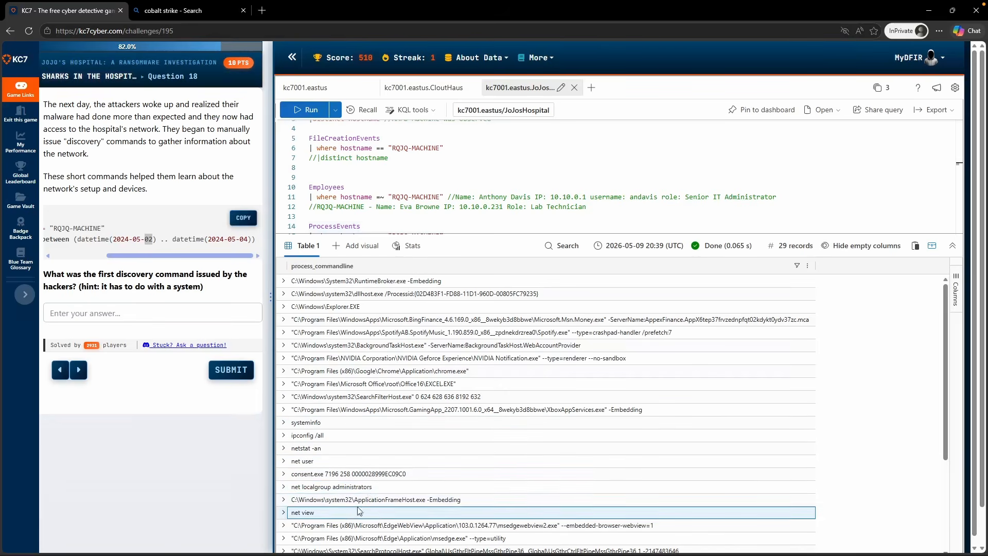
{"action": "scroll", "coordinate": [391, 480], "scroll_direction": "down", "scroll_amount": 3}
{"action": "left_click", "coordinate": [360, 333]}
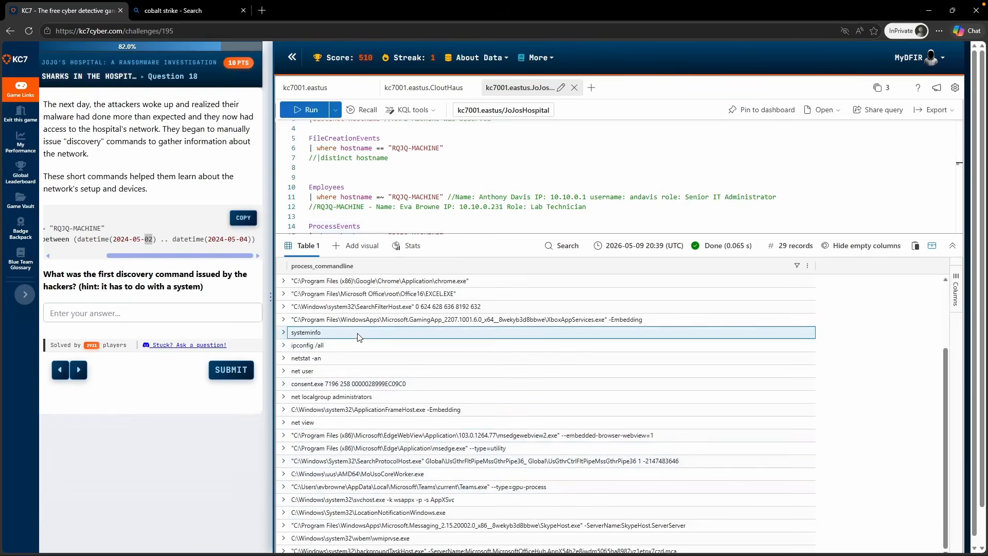
{"action": "left_click", "coordinate": [358, 345]}
{"action": "left_click", "coordinate": [357, 358]}
{"action": "left_click", "coordinate": [357, 372]}
{"action": "left_click", "coordinate": [355, 399]}
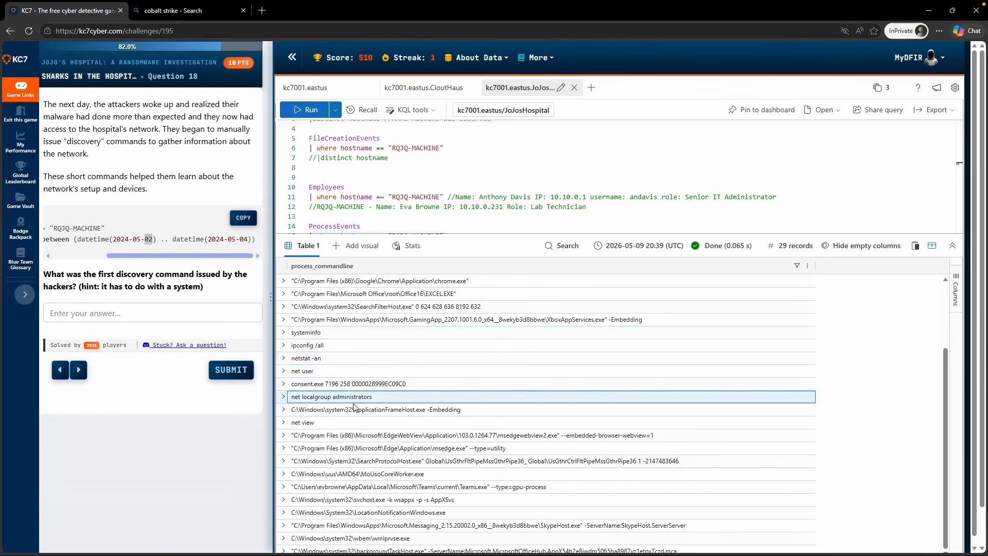
{"action": "left_click", "coordinate": [348, 424]}
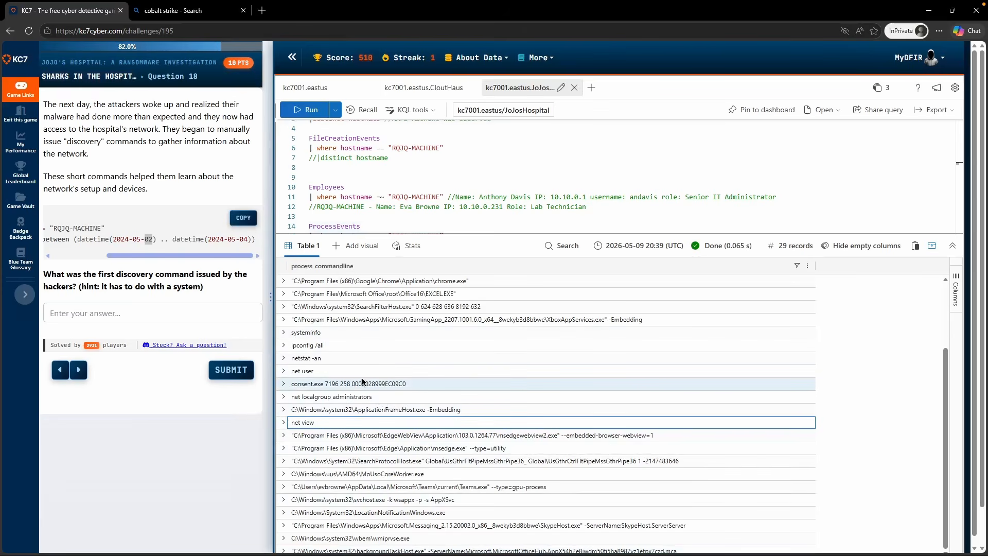
{"action": "left_click", "coordinate": [381, 333]}
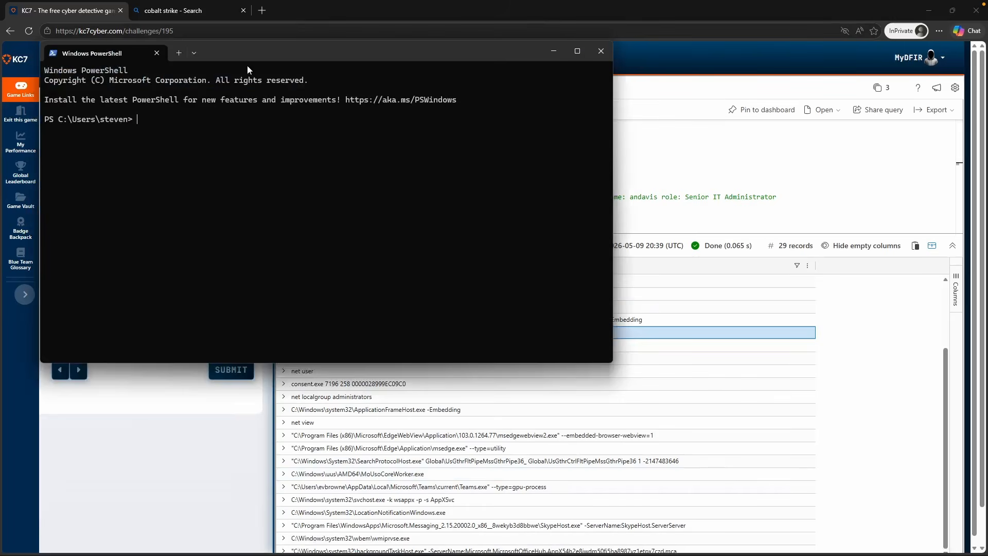
Switch to Windows Terminal, open a Command Prompt session, and run systeminfo.
{"action": "left_click_drag", "start_coordinate": [247, 64], "coordinate": [442, 93]}
{"action": "left_click", "coordinate": [390, 93]}
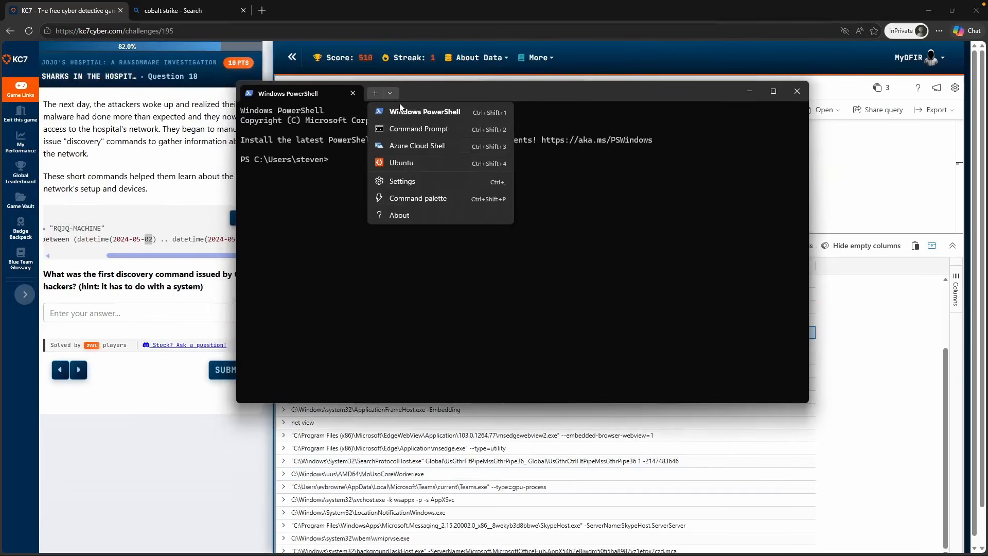
{"action": "left_click", "coordinate": [412, 126]}
{"action": "left_click_drag", "start_coordinate": [541, 98], "coordinate": [712, 94]}
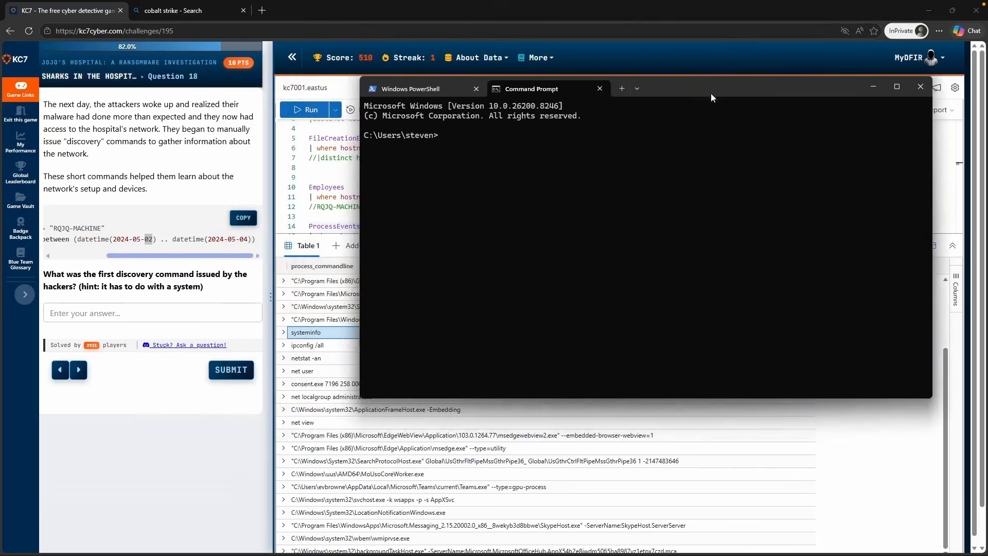
{"action": "type", "text": "systeminfo"}
{"action": "key", "text": "Return"}
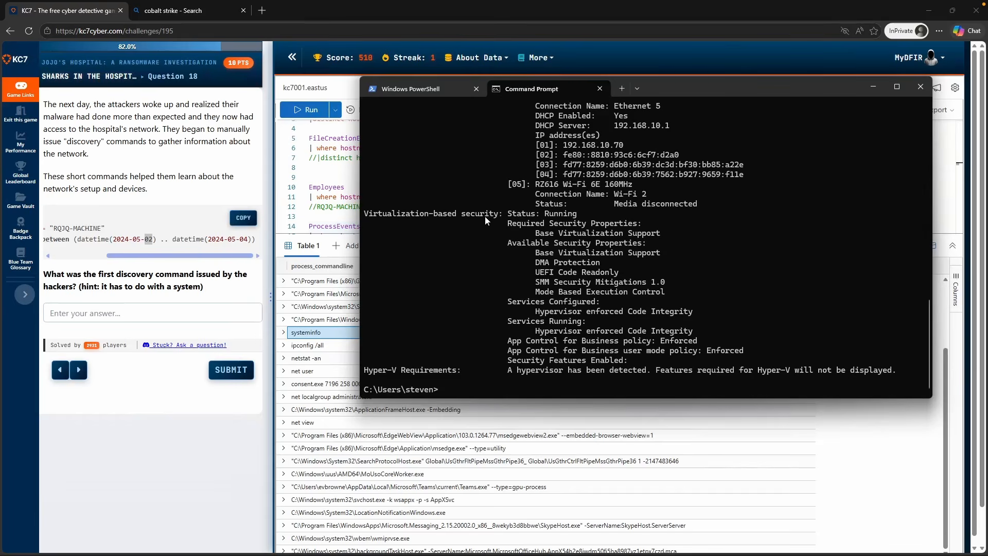
Examine the IP addresses, network cards and hotfixes in the systeminfo output.
{"action": "scroll", "coordinate": [594, 196], "scroll_direction": "up", "scroll_amount": 2}
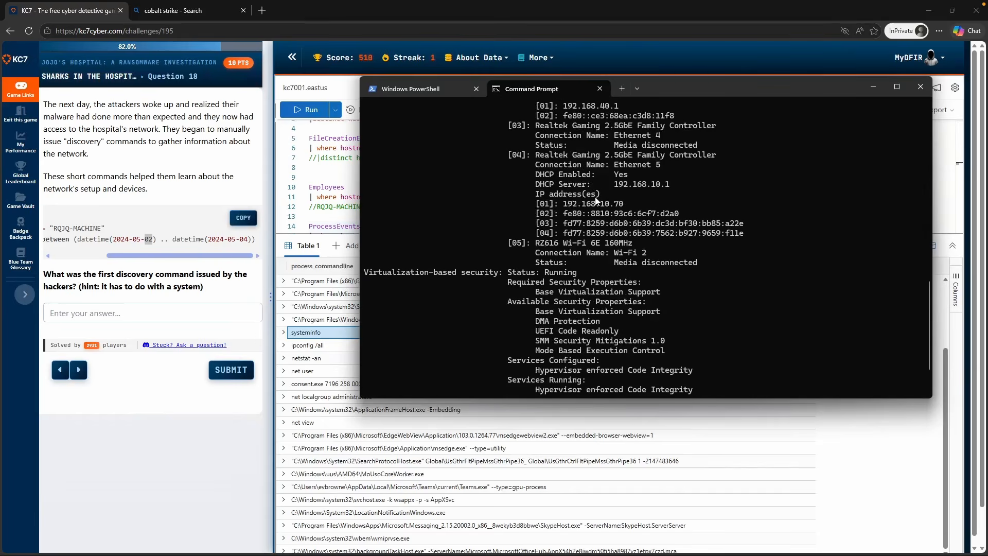
{"action": "left_click_drag", "start_coordinate": [630, 204], "coordinate": [559, 204]}
{"action": "scroll", "coordinate": [635, 305], "scroll_direction": "up", "scroll_amount": 5}
{"action": "scroll", "coordinate": [635, 305], "scroll_direction": "up", "scroll_amount": 5}
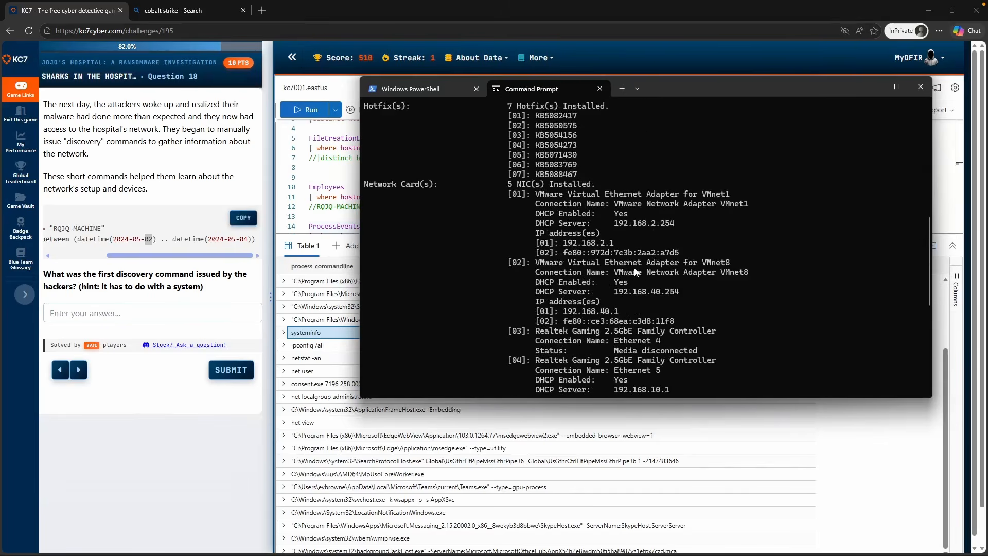
{"action": "left_click_drag", "start_coordinate": [586, 262], "coordinate": [455, 203]}
{"action": "left_click_drag", "start_coordinate": [393, 184], "coordinate": [559, 194]}
{"action": "scroll", "coordinate": [558, 193], "scroll_direction": "up", "scroll_amount": 3}
{"action": "scroll", "coordinate": [568, 218], "scroll_direction": "down", "scroll_amount": 5}
{"action": "scroll", "coordinate": [570, 220], "scroll_direction": "down", "scroll_amount": 2}
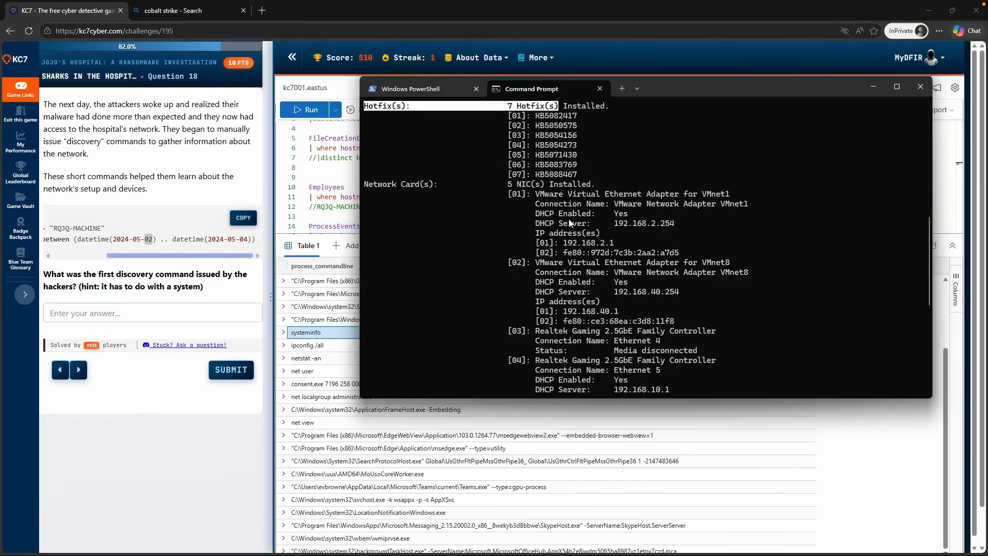
{"action": "left_click", "coordinate": [468, 326]}
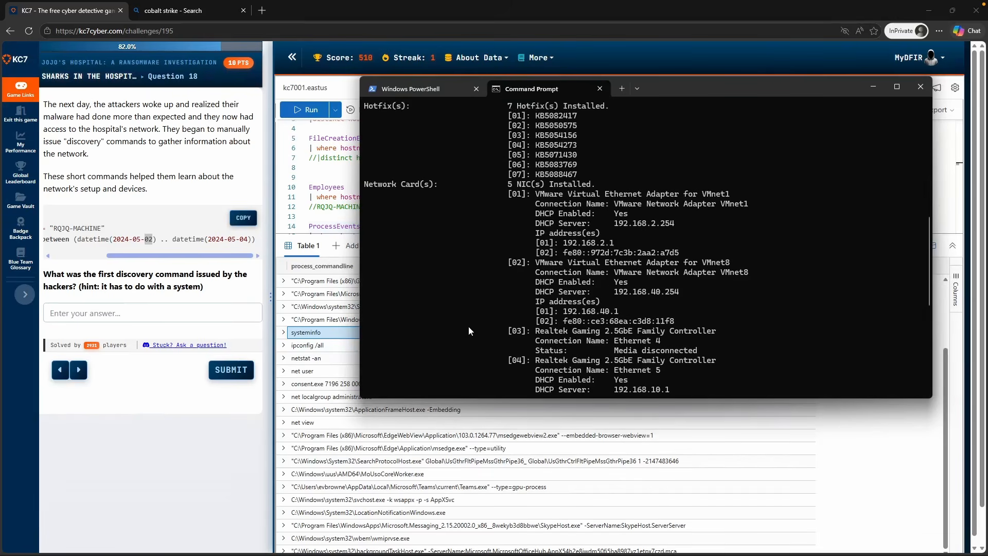
Clear the console and run ipconfig /all.
{"action": "type", "text": "cls"}
{"action": "key", "text": "Return"}
{"action": "type", "text": "ipconfig /all"}
{"action": "key", "text": "Return"}
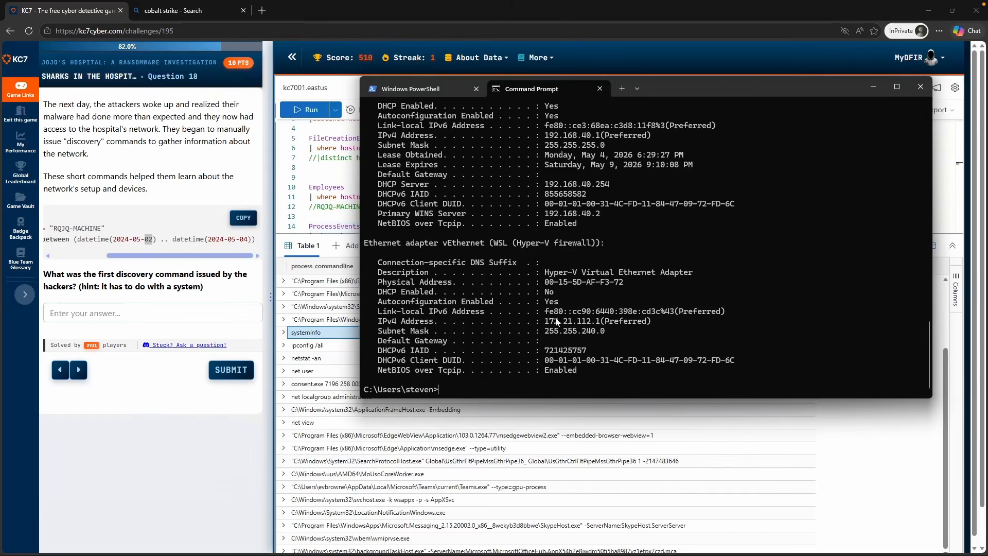
Examine the Ethernet, VMware and wireless adapter sections of the ipconfig /all output.
{"action": "left_click_drag", "start_coordinate": [377, 244], "coordinate": [503, 246]}
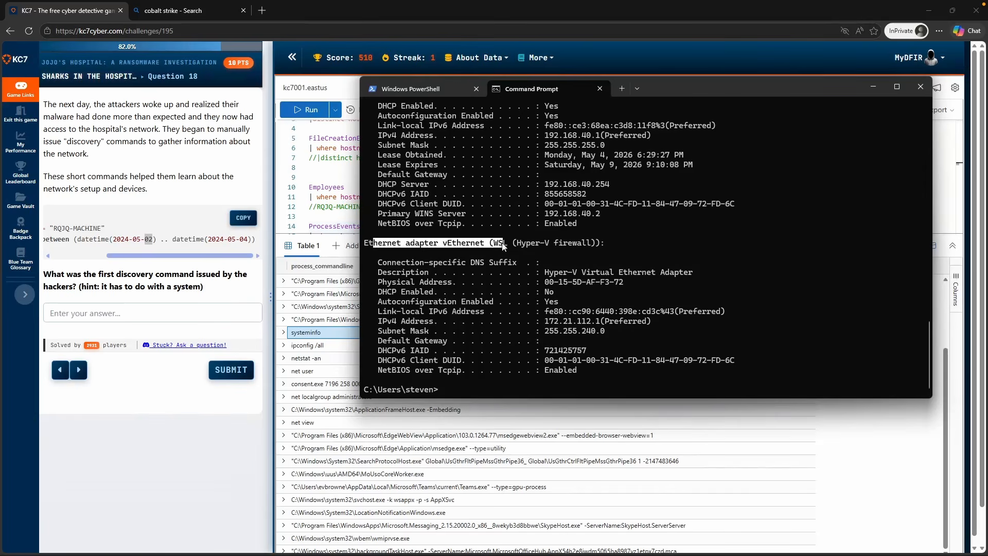
{"action": "left_click_drag", "start_coordinate": [563, 246], "coordinate": [526, 243]}
{"action": "scroll", "coordinate": [526, 243], "scroll_direction": "up", "scroll_amount": 5}
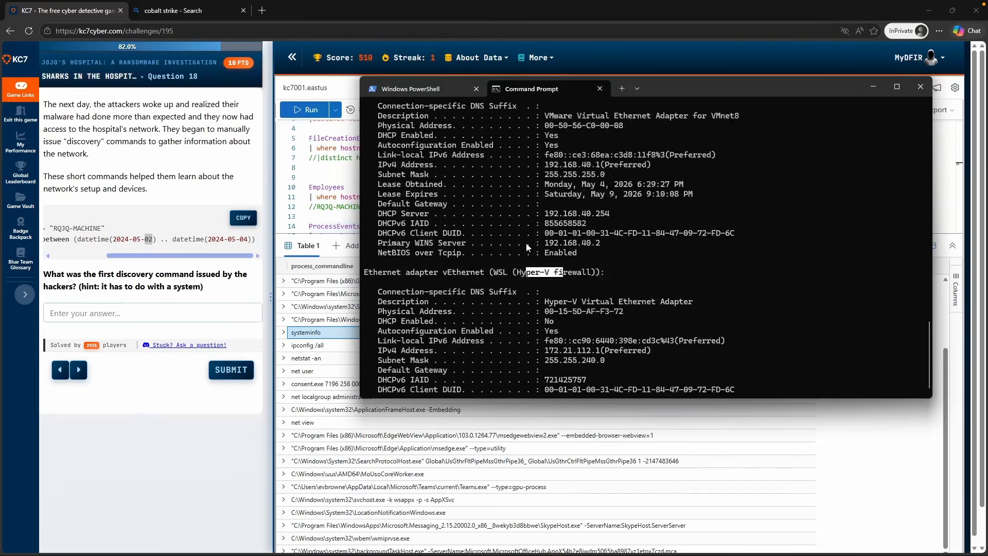
{"action": "left_click_drag", "start_coordinate": [444, 207], "coordinate": [449, 206]}
{"action": "left_click_drag", "start_coordinate": [513, 205], "coordinate": [433, 238]}
{"action": "scroll", "coordinate": [533, 205], "scroll_direction": "up", "scroll_amount": 7}
{"action": "scroll", "coordinate": [444, 231], "scroll_direction": "up", "scroll_amount": 7}
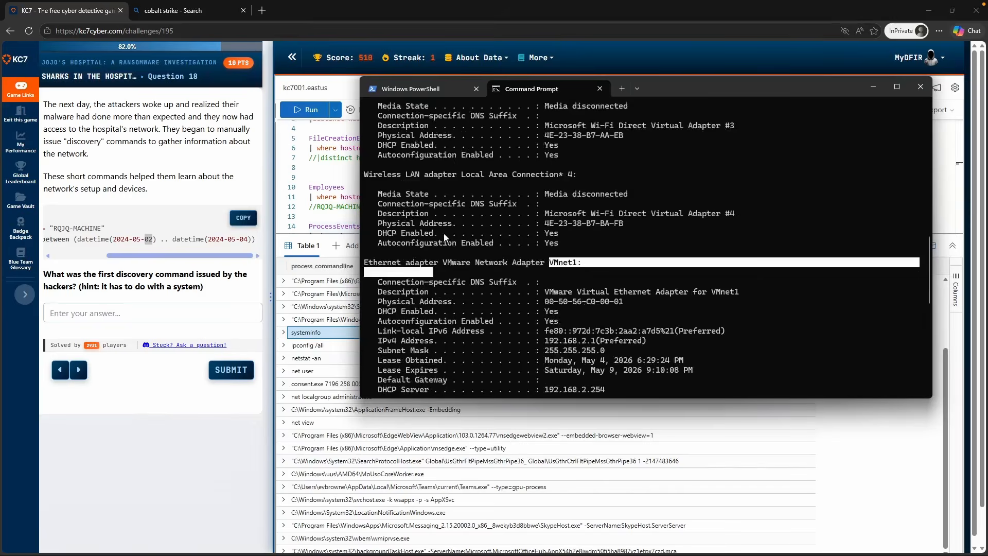
{"action": "left_click_drag", "start_coordinate": [420, 166], "coordinate": [508, 187]}
{"action": "scroll", "coordinate": [512, 191], "scroll_direction": "up", "scroll_amount": 2}
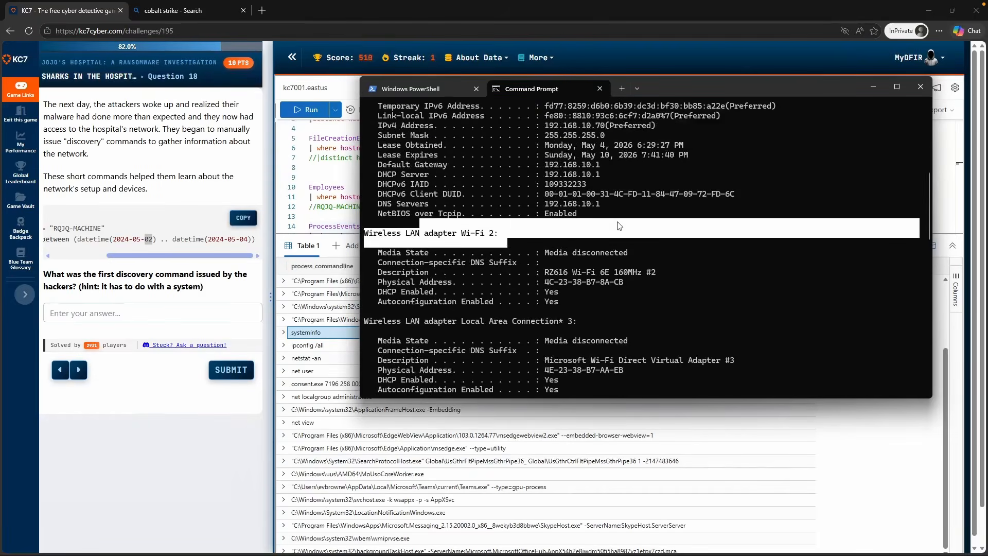
{"action": "scroll", "coordinate": [619, 226], "scroll_direction": "up", "scroll_amount": 3}
Clear the console, run netstat -an, and examine the state column of the TCP connections.
{"action": "type", "text": "cls"}
{"action": "key", "text": "Return"}
{"action": "type", "text": "netstat -an"}
{"action": "key", "text": "Return"}
{"action": "scroll", "coordinate": [507, 250], "scroll_direction": "up", "scroll_amount": 1}
{"action": "scroll", "coordinate": [494, 244], "scroll_direction": "up", "scroll_amount": 15}
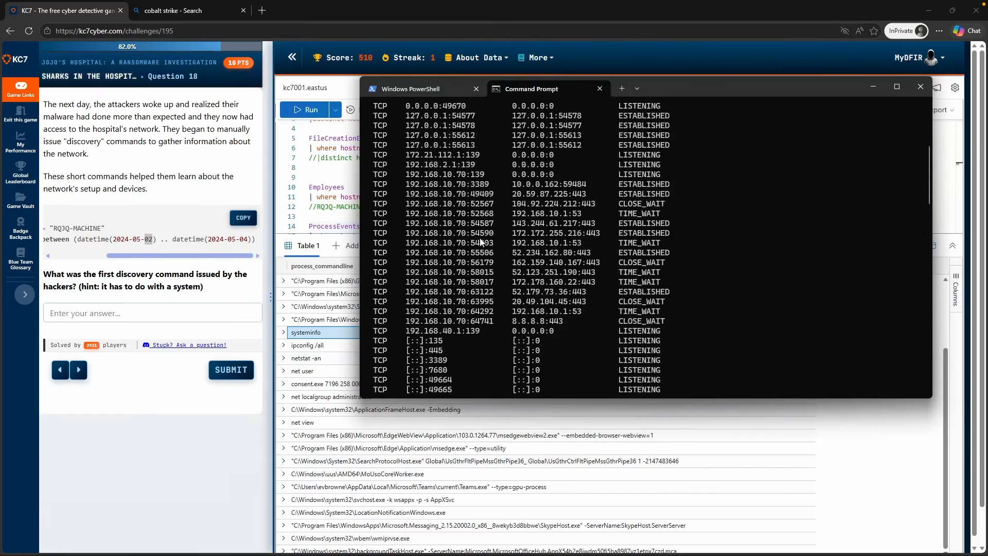
{"action": "scroll", "coordinate": [481, 241], "scroll_direction": "up", "scroll_amount": 3}
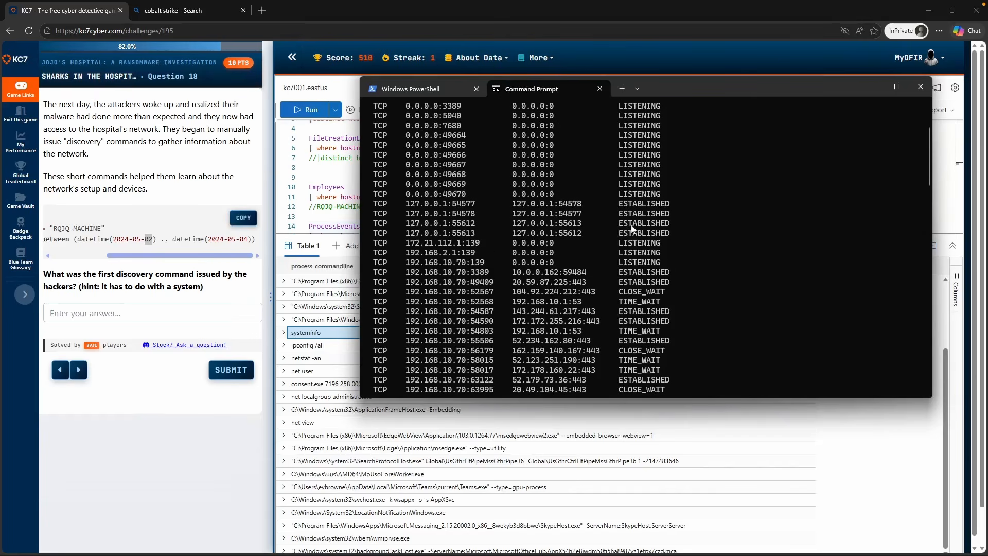
{"action": "left_click_drag", "start_coordinate": [669, 205], "coordinate": [624, 206]}
{"action": "left_click_drag", "start_coordinate": [662, 244], "coordinate": [620, 243]}
{"action": "left_click_drag", "start_coordinate": [668, 291], "coordinate": [615, 304]}
Clear the console, run net user, and examine the listed local user accounts.
{"action": "type", "text": "cls"}
{"action": "key", "text": "Return"}
{"action": "type", "text": "net user"}
{"action": "key", "text": "Return"}
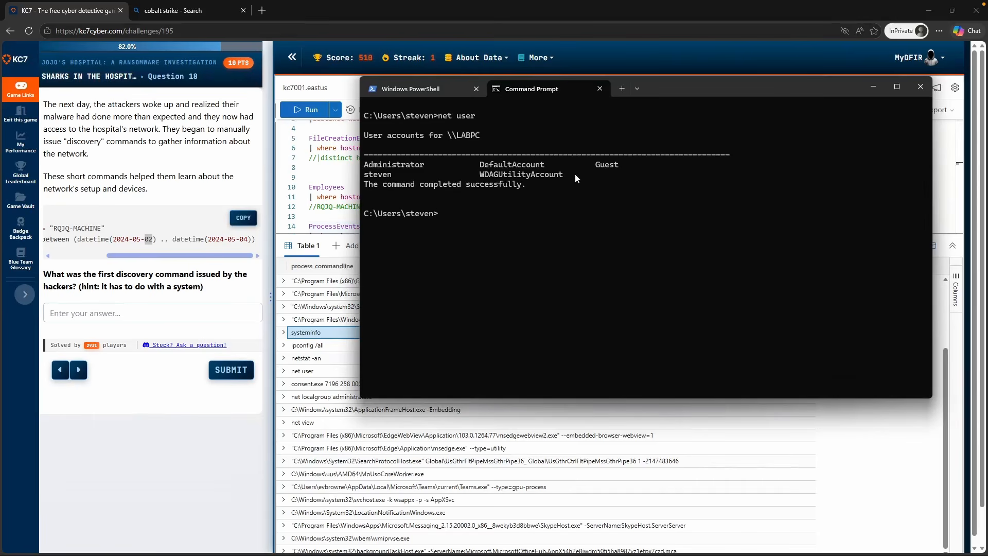
{"action": "left_click_drag", "start_coordinate": [428, 162], "coordinate": [378, 177]}
{"action": "left_click_drag", "start_coordinate": [479, 164], "coordinate": [513, 174]}
{"action": "left_click_drag", "start_coordinate": [596, 165], "coordinate": [635, 161]}
Run net localgroup administrator and net view in the Command Prompt.
{"action": "type", "text": "net localgroup administrator"}
{"action": "key", "text": "Return"}
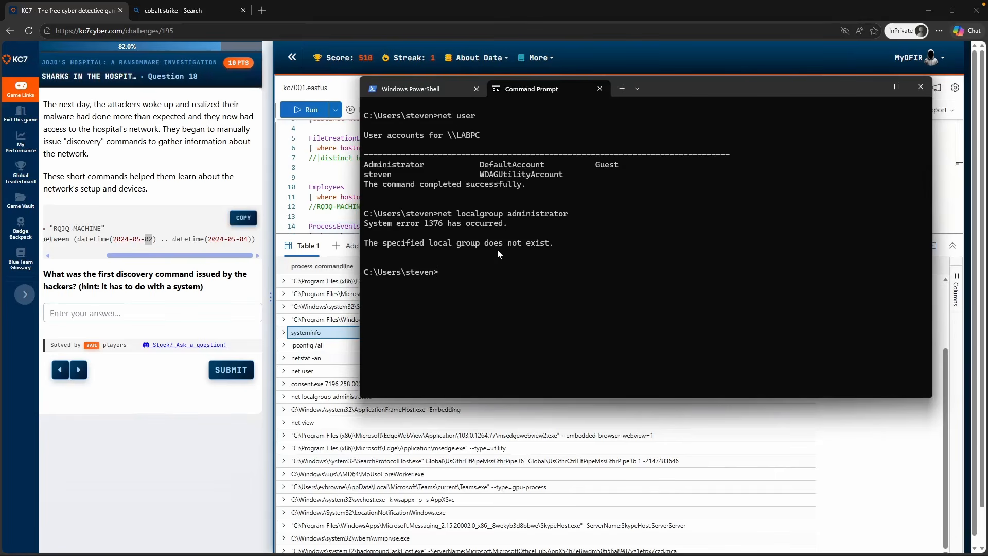
{"action": "type", "text": "net view"}
{"action": "key", "text": "Return"}
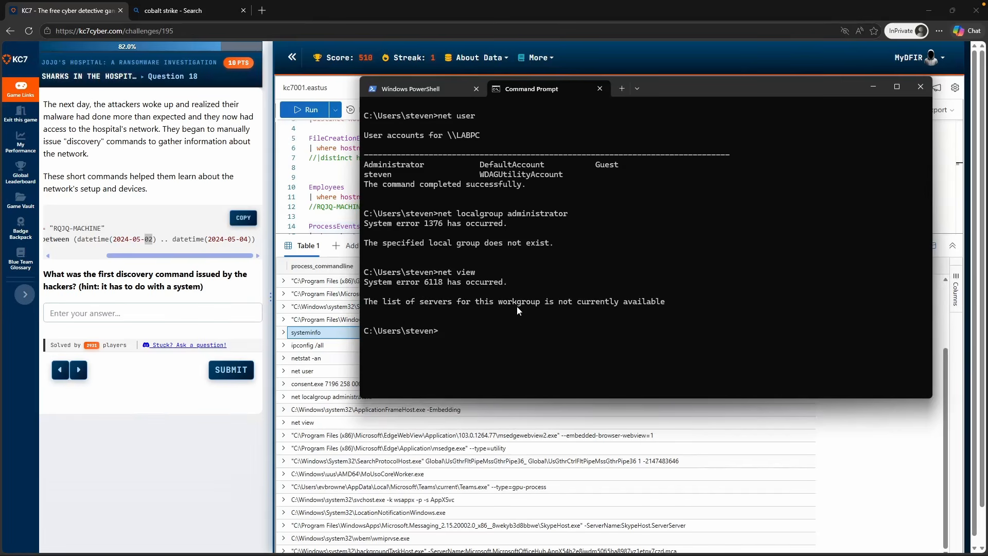
Return to the KC7 page in the browser and enter systeminfo as the Question 18 answer, checking it against the query results.
{"action": "left_click", "coordinate": [341, 338]}
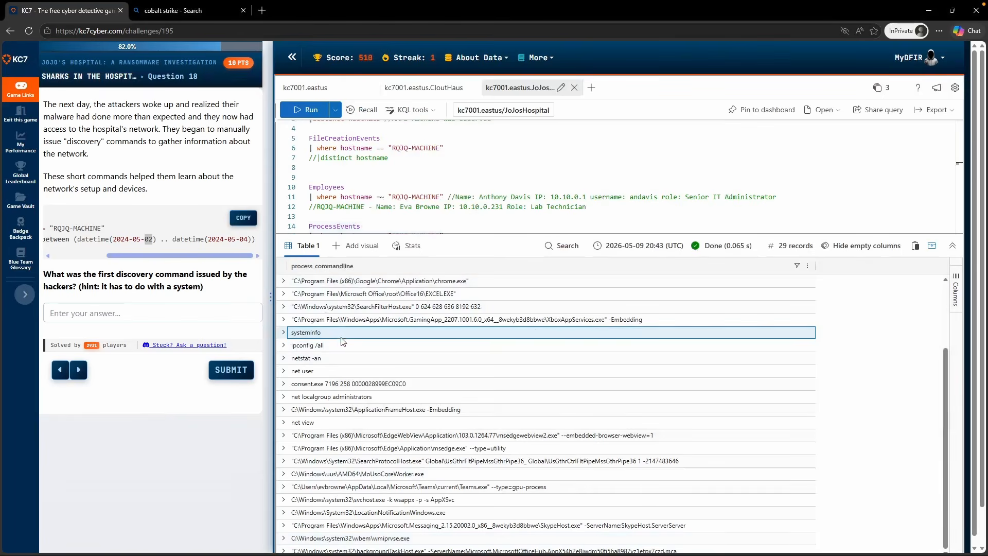
{"action": "left_click", "coordinate": [142, 313]}
{"action": "type", "text": "sys"}
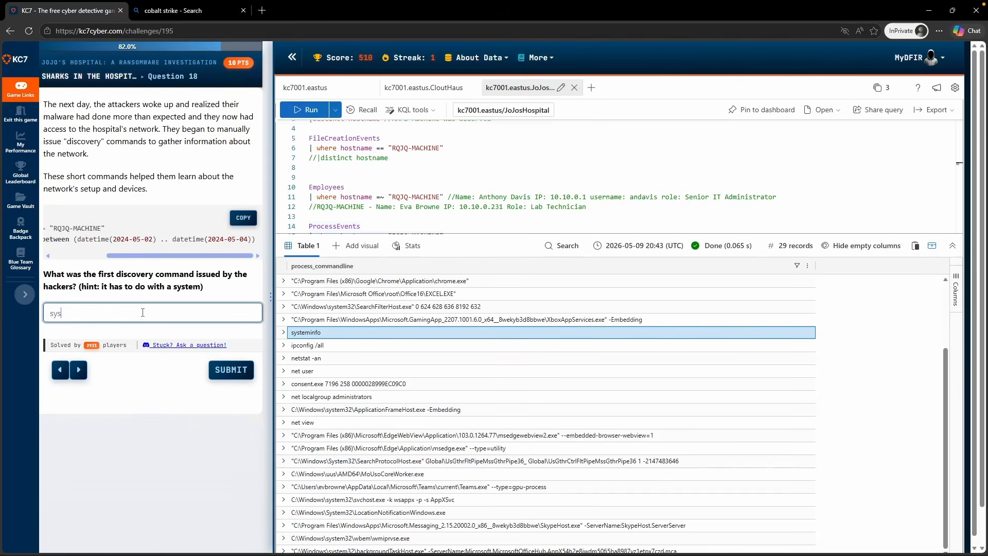
{"action": "type", "text": "teminfo"}
{"action": "left_click", "coordinate": [360, 333]}
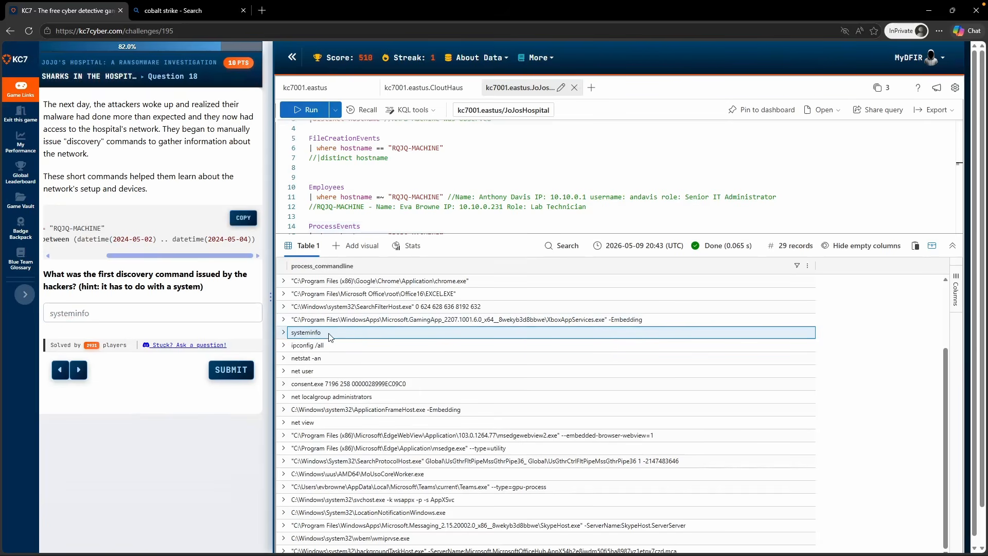
{"action": "scroll", "coordinate": [330, 338], "scroll_direction": "up", "scroll_amount": 3}
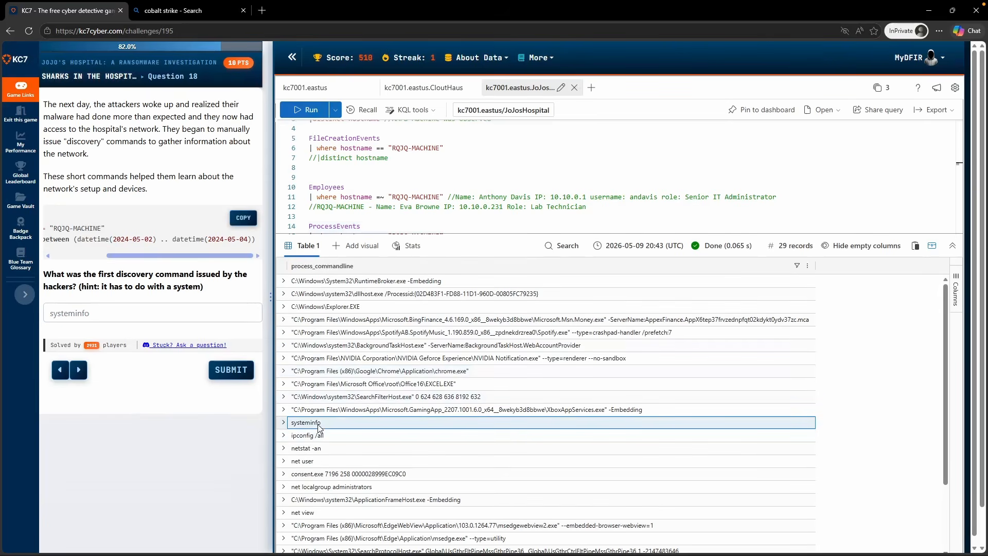
Search Bing for "mitre attack" in the browser tab holding the Cobalt Strike search.
{"action": "left_click", "coordinate": [203, 13]}
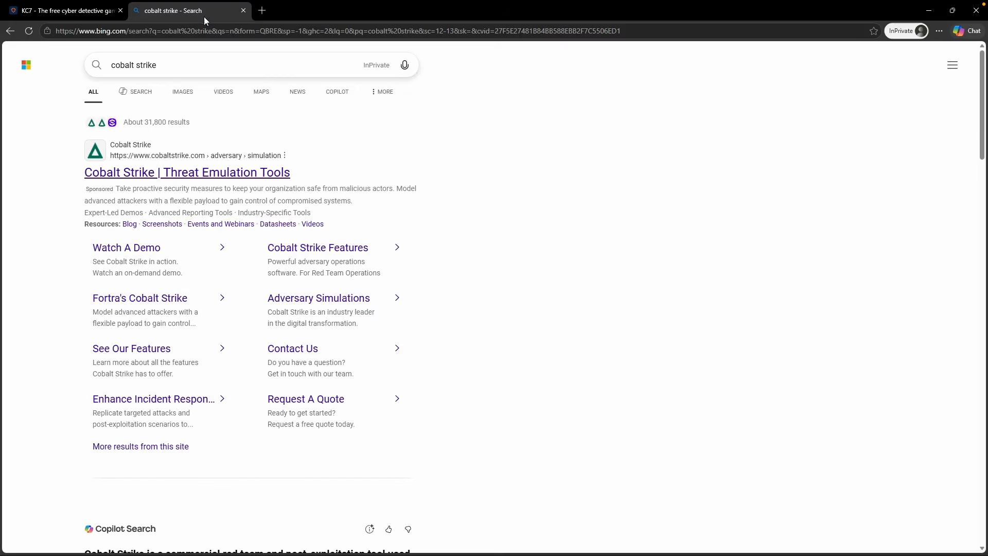
{"action": "left_click", "coordinate": [240, 68]}
{"action": "type", "text": "mitre attack"}
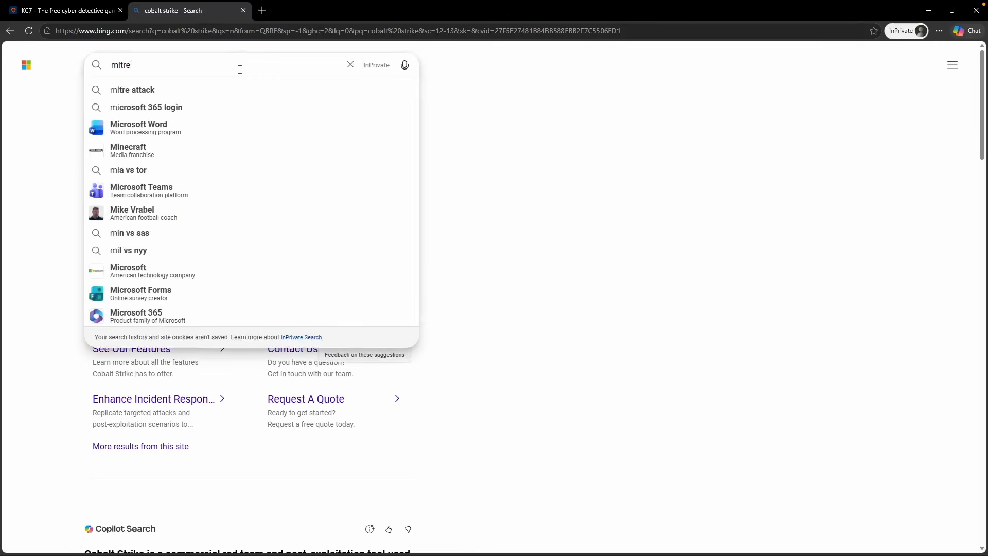
{"action": "key", "text": "Return"}
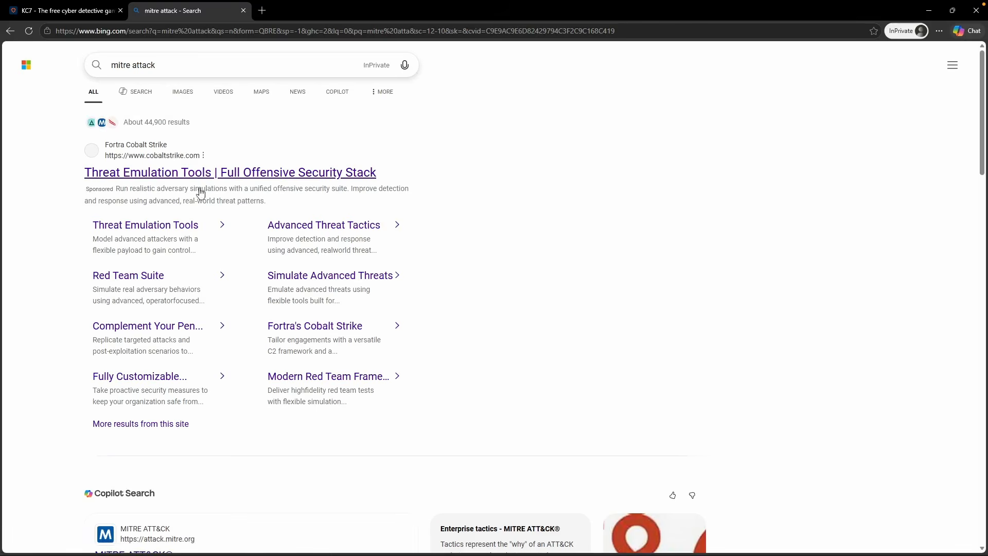
Open the MITRE ATT&CK Enterprise matrix from the search results and view the Discovery tactic's page.
{"action": "scroll", "coordinate": [243, 254], "scroll_direction": "down", "scroll_amount": 5}
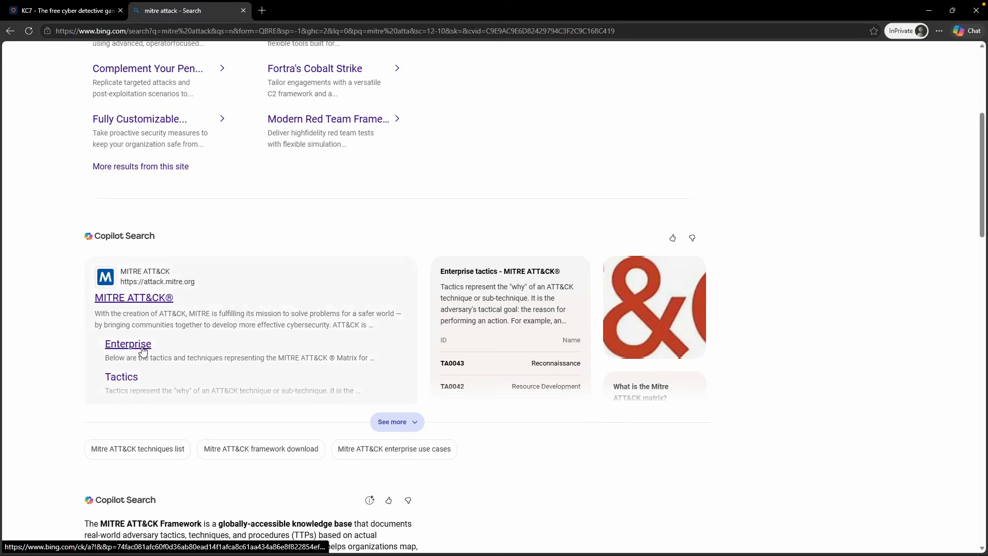
{"action": "left_click", "coordinate": [143, 350]}
{"action": "scroll", "coordinate": [568, 316], "scroll_direction": "down", "scroll_amount": 2}
{"action": "scroll", "coordinate": [619, 308], "scroll_direction": "up", "scroll_amount": 2}
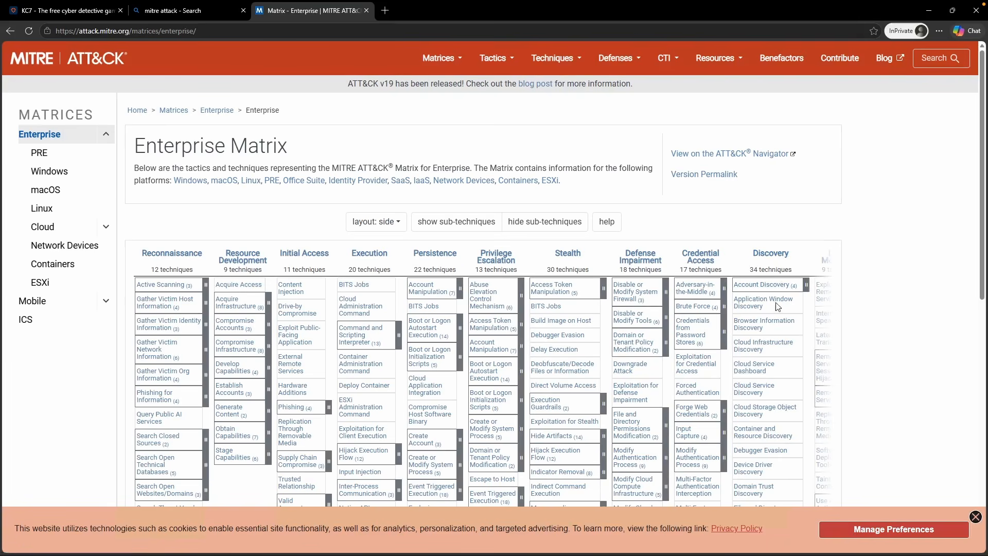
{"action": "left_click", "coordinate": [770, 254]}
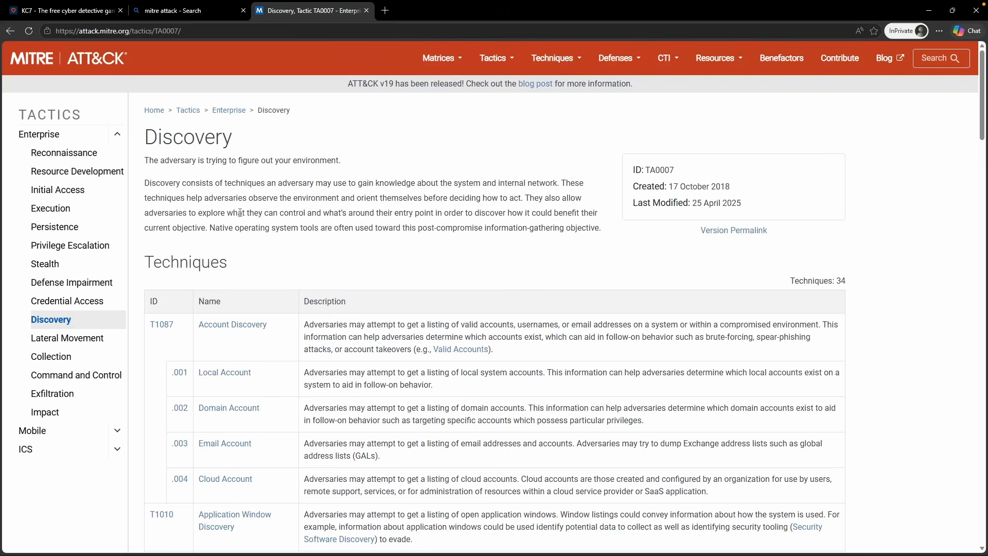
Return to the KC7 challenge, submit the Question 18 answer, and answer Question 19 with 6.
{"action": "key", "text": "ctrl+1"}
{"action": "left_click", "coordinate": [230, 368]}
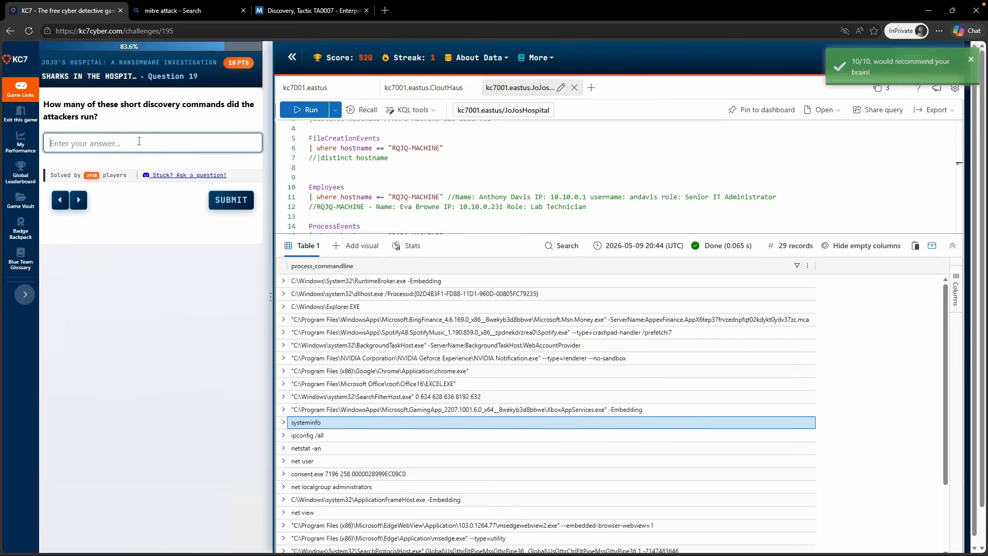
{"action": "type", "text": "6"}
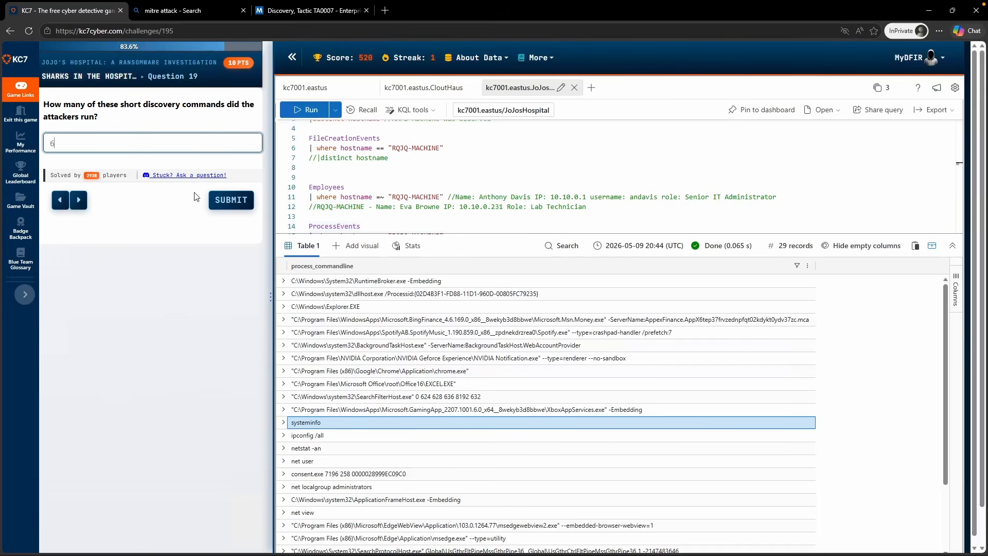
{"action": "left_click", "coordinate": [226, 200]}
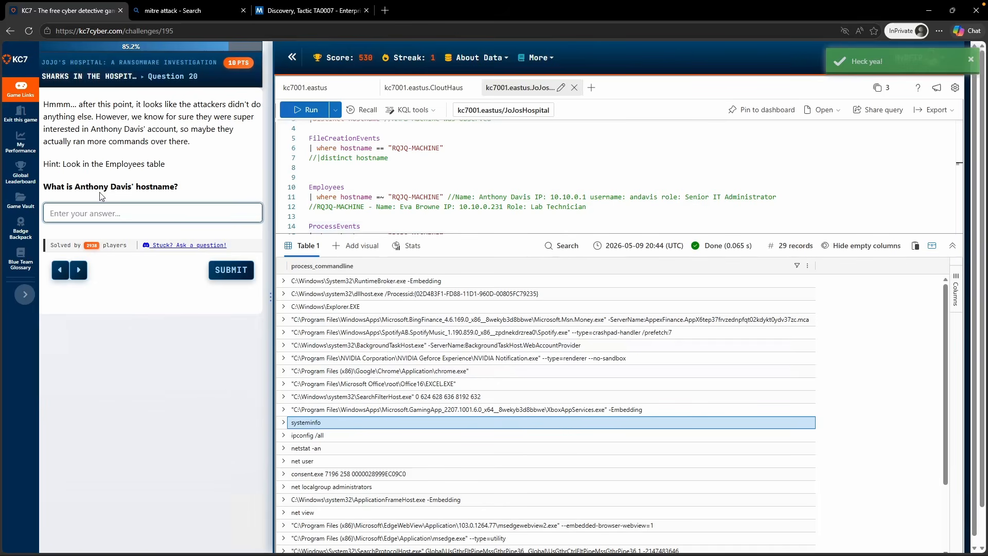
Copy the hostname AMFB-Machine from the first query's comment and submit it as the Question 20 answer.
{"action": "left_click", "coordinate": [424, 197]}
{"action": "scroll", "coordinate": [426, 194], "scroll_direction": "up", "scroll_amount": 1}
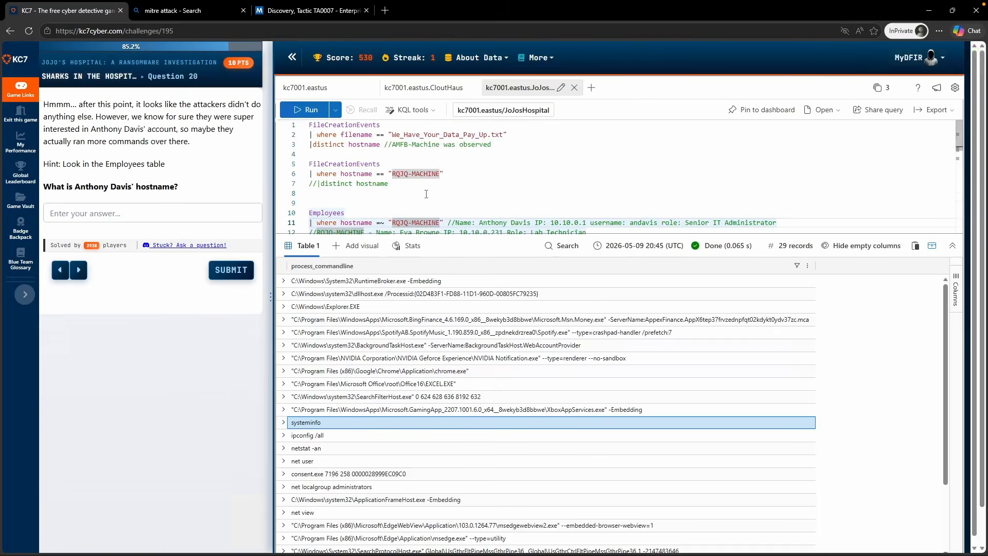
{"action": "scroll", "coordinate": [432, 193], "scroll_direction": "down", "scroll_amount": 1}
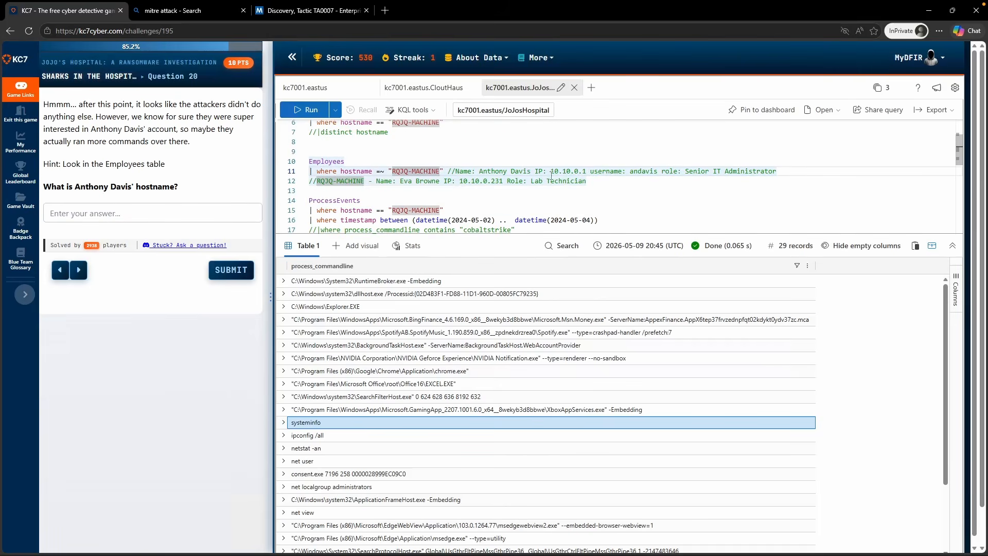
{"action": "scroll", "coordinate": [438, 142], "scroll_direction": "up", "scroll_amount": 1}
{"action": "left_click", "coordinate": [493, 146]}
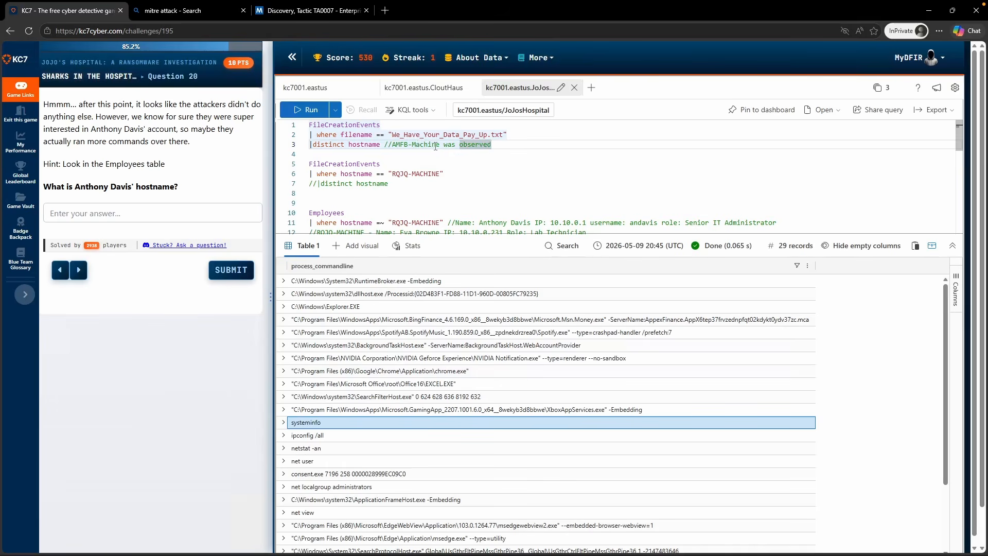
{"action": "left_click_drag", "start_coordinate": [440, 146], "coordinate": [393, 147]}
{"action": "key", "text": "ctrl+c"}
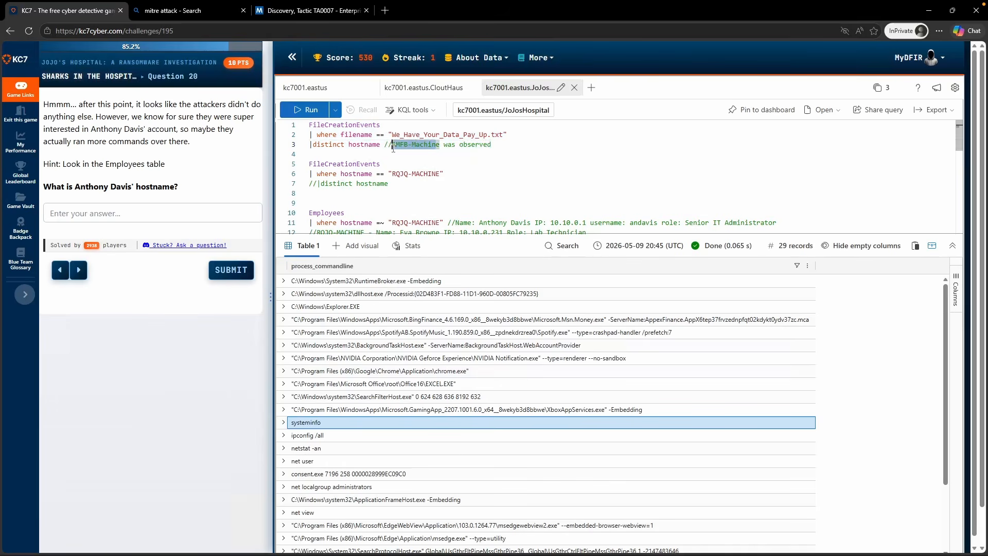
{"action": "left_click", "coordinate": [181, 214]}
{"action": "key", "text": "ctrl+v"}
{"action": "type", "text": "e"}
{"action": "left_click", "coordinate": [231, 270]}
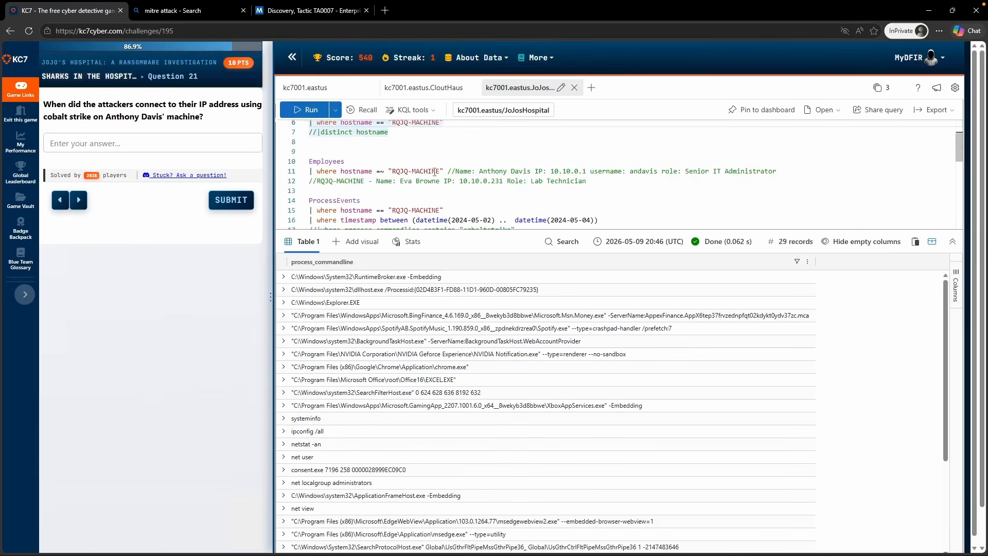
Change the ProcessEvents hostname filter to a case-insensitive =~ match on "AMFB-Machine".
{"action": "scroll", "coordinate": [369, 174], "scroll_direction": "down", "scroll_amount": 1}
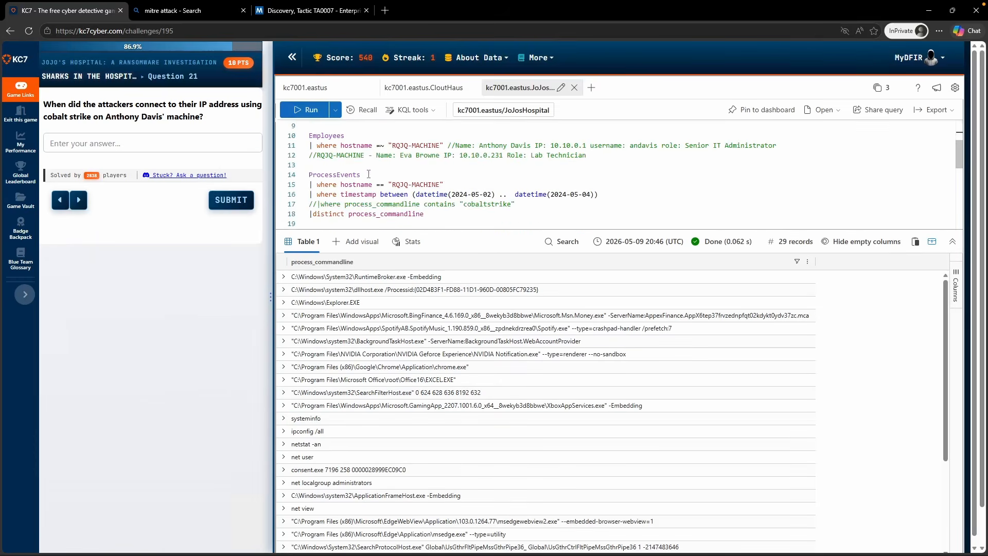
{"action": "key", "text": "shift+Return"}
{"action": "left_click_drag", "start_coordinate": [440, 184], "coordinate": [392, 184]}
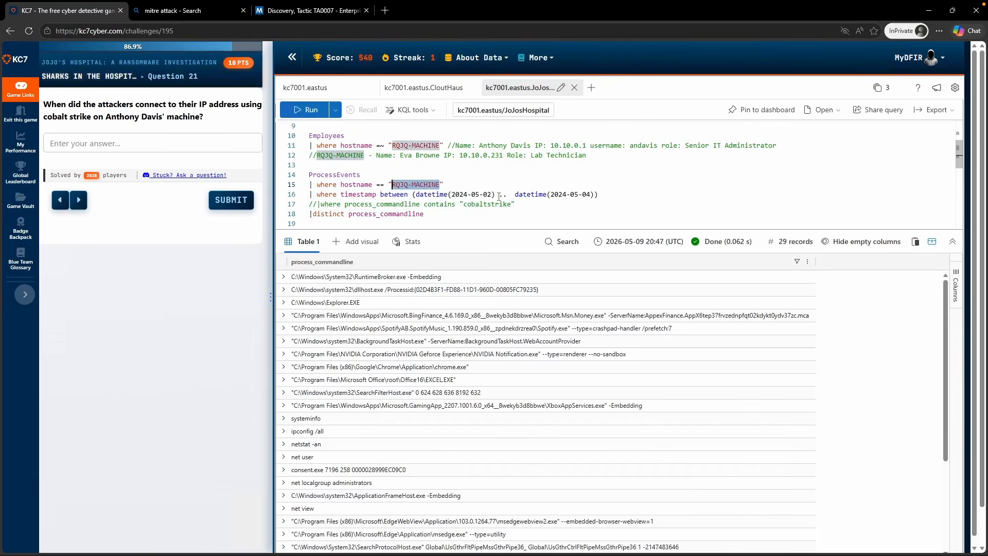
{"action": "type", "text": "AMFB-Machine"}
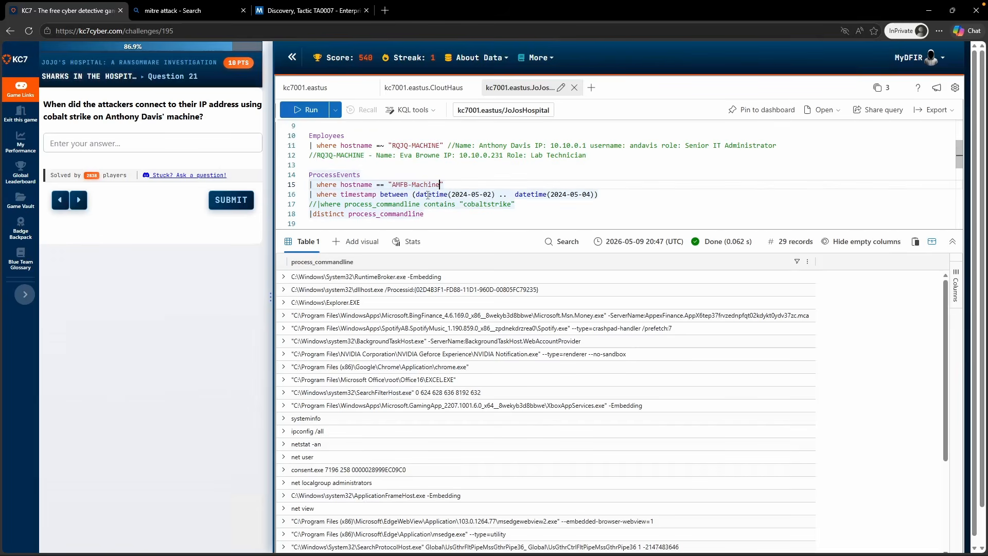
{"action": "key", "text": "BackSpace"}
{"action": "type", "text": "~"}
Uncomment the process_commandline contains "cobaltstrike" filter in the ProcessEvents query and run it.
{"action": "left_click", "coordinate": [362, 195]}
{"action": "left_click", "coordinate": [313, 204]}
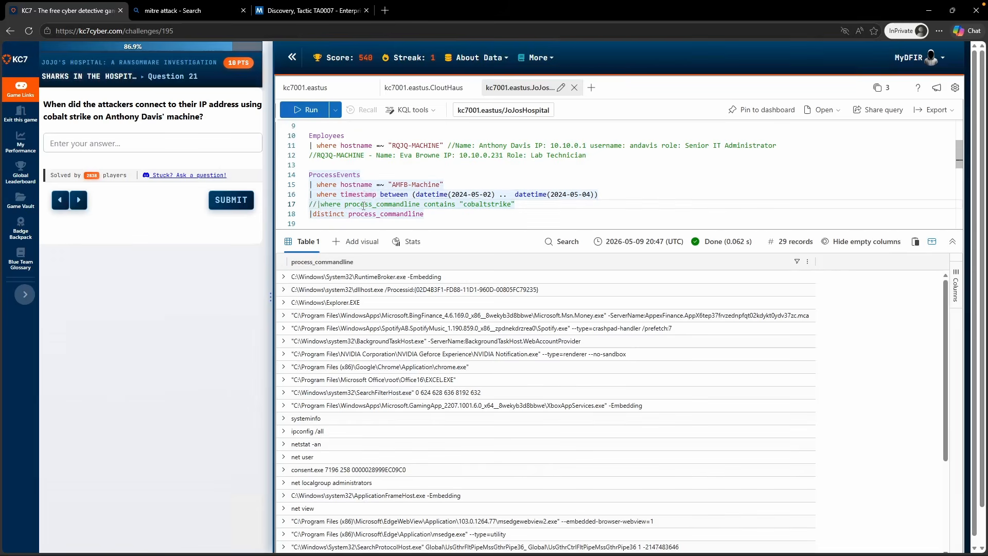
{"action": "key", "text": "BackSpace"}
{"action": "key", "text": "BackSpace"}
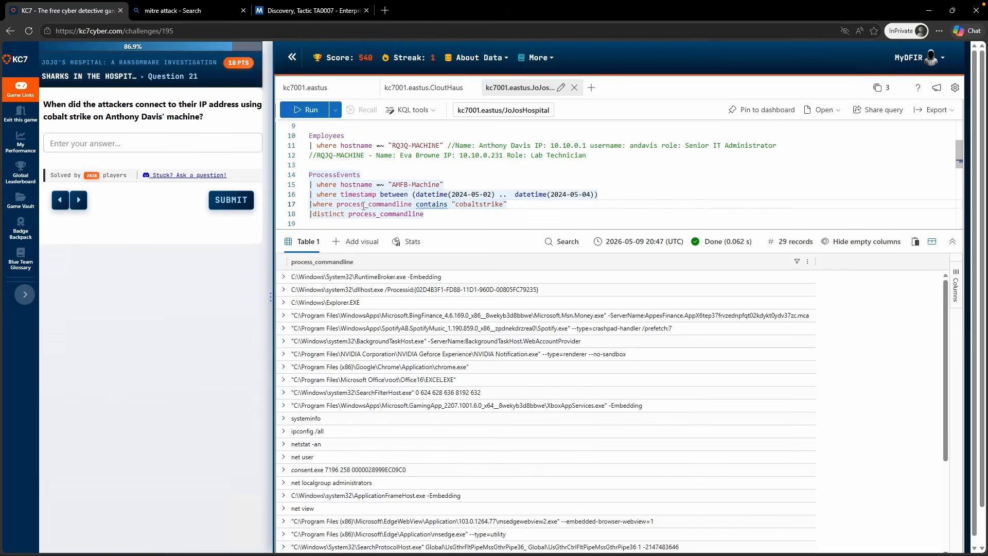
{"action": "key", "text": "shift+Return"}
Rerun the ProcessEvents query with the start date set to 2024-05-01, and again with the timestamp filter commented out.
{"action": "left_click", "coordinate": [487, 194]}
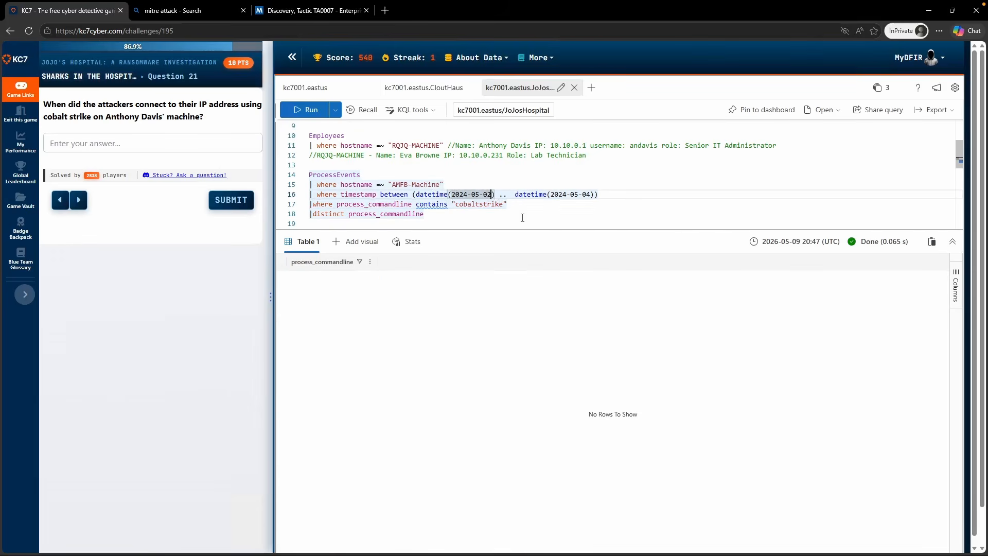
{"action": "key", "text": "BackSpace"}
{"action": "type", "text": "1"}
{"action": "key", "text": "shift+Return"}
{"action": "key", "text": "ctrl+slash"}
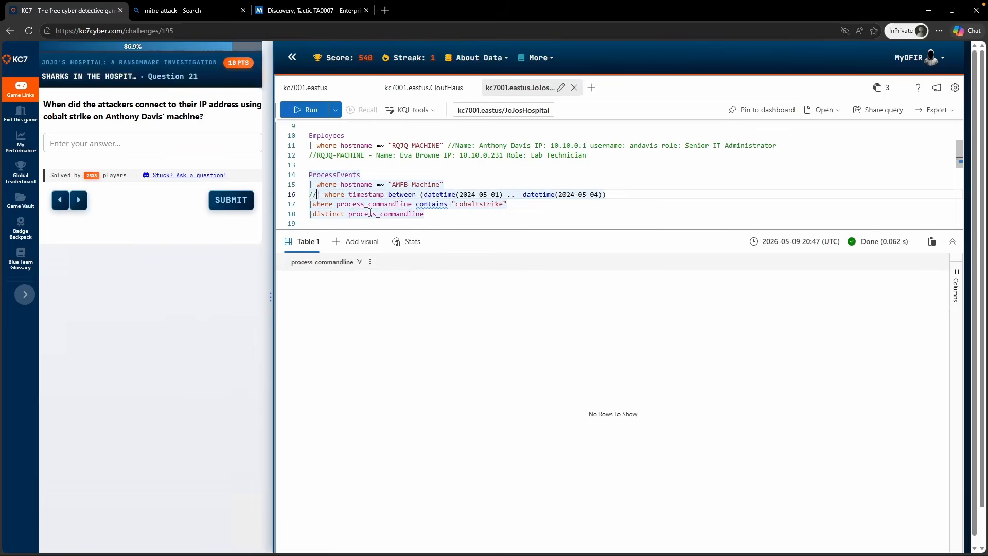
{"action": "key", "text": "shift+Return"}
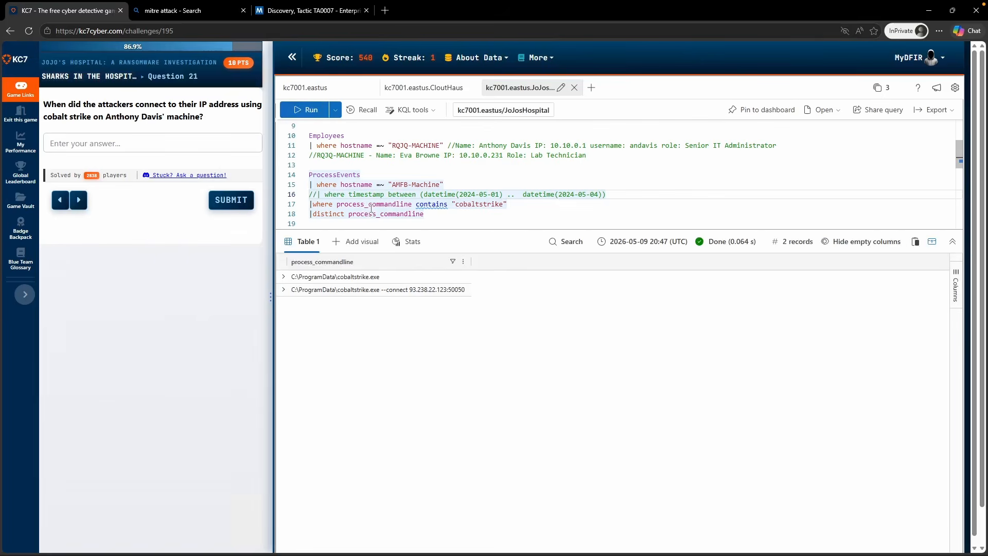
Comment out the distinct process_commandline line, rerun the query, and widen the process_commandline column to read the connect command.
{"action": "key", "text": "Down"}
{"action": "key", "text": "Down"}
{"action": "key", "text": "ctrl+slash"}
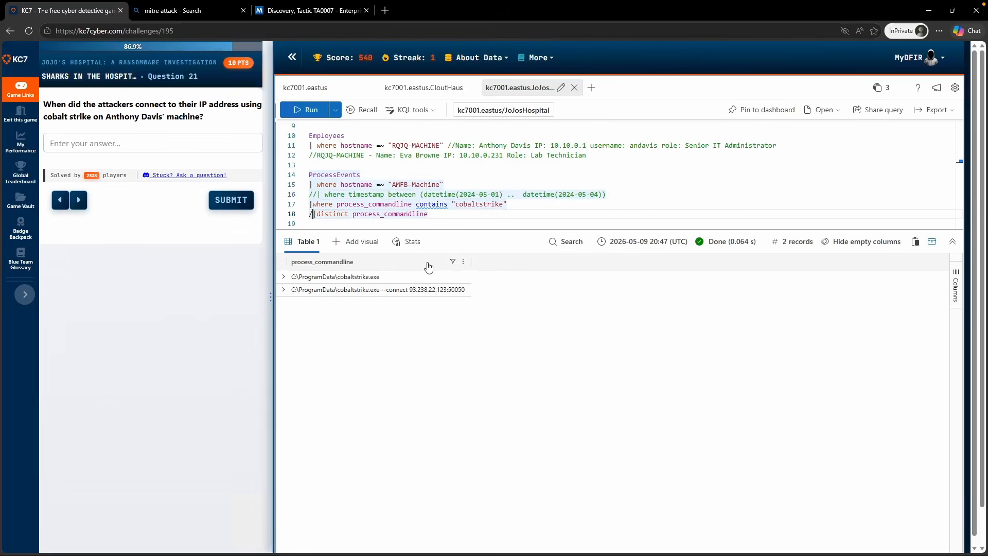
{"action": "key", "text": "shift+Return"}
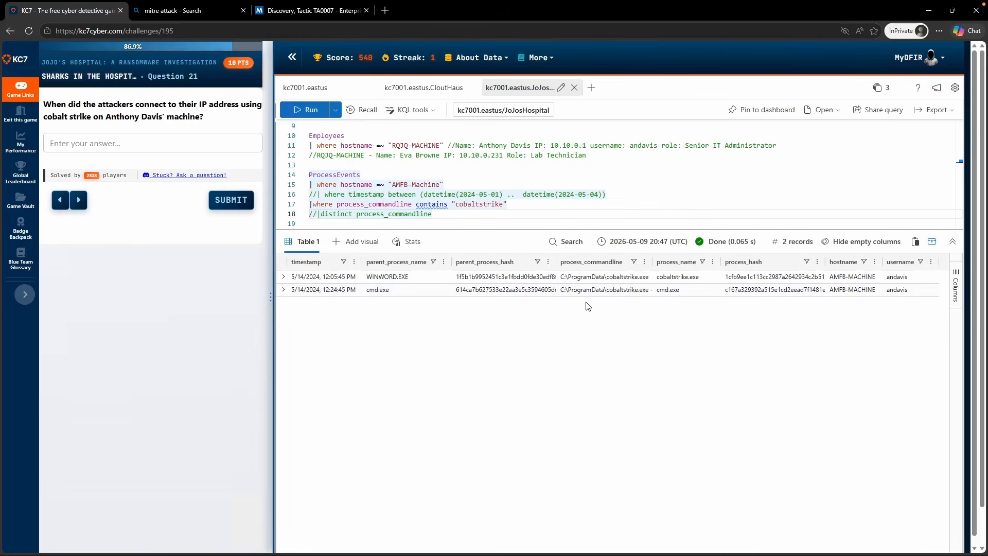
{"action": "left_click_drag", "start_coordinate": [652, 261], "coordinate": [749, 260]}
{"action": "left_click", "coordinate": [700, 289]}
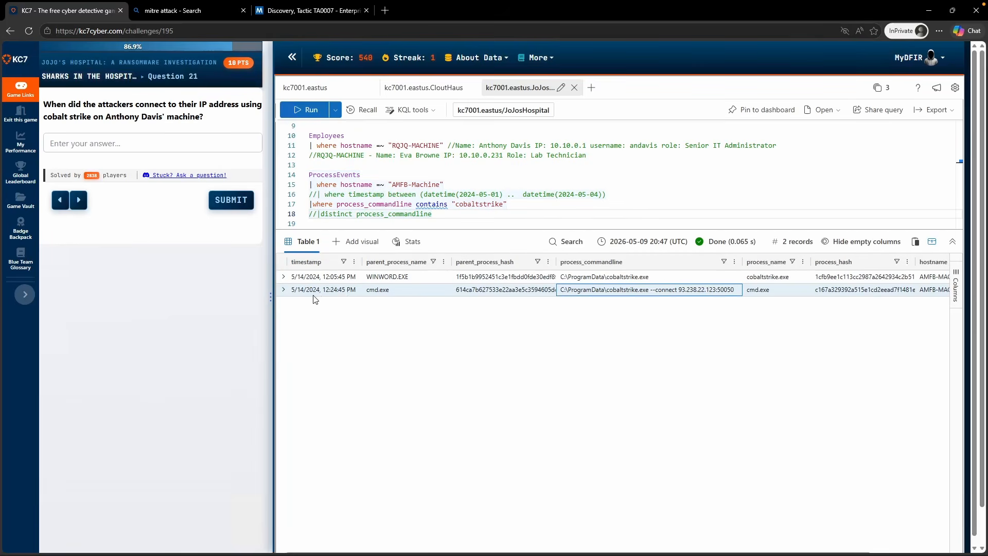
Copy the timestamp 2024-05-14T12:24:45.000Z of the cobaltstrike.exe --connect event and submit it as the Question 21 answer.
{"action": "double_click", "coordinate": [340, 293]}
{"action": "key", "text": "ctrl+c"}
{"action": "left_click", "coordinate": [201, 143]}
{"action": "key", "text": "ctrl+v"}
{"action": "left_click", "coordinate": [231, 199]}
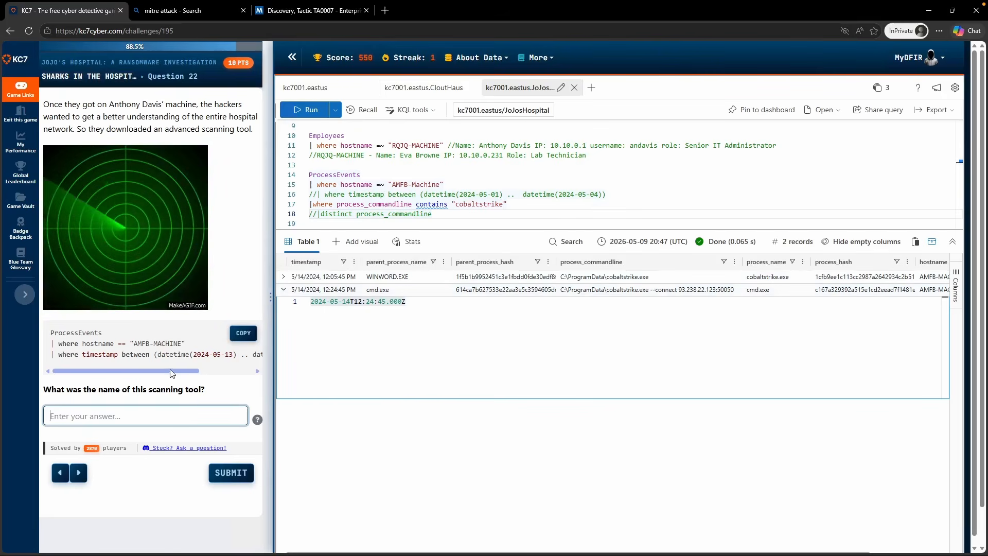
Uncomment the ProcessEvents timestamp filter and set its range from 2024-05-13 to 2024-05-17, following the Question 22 sample query.
{"action": "left_click_drag", "start_coordinate": [128, 371], "coordinate": [240, 376]}
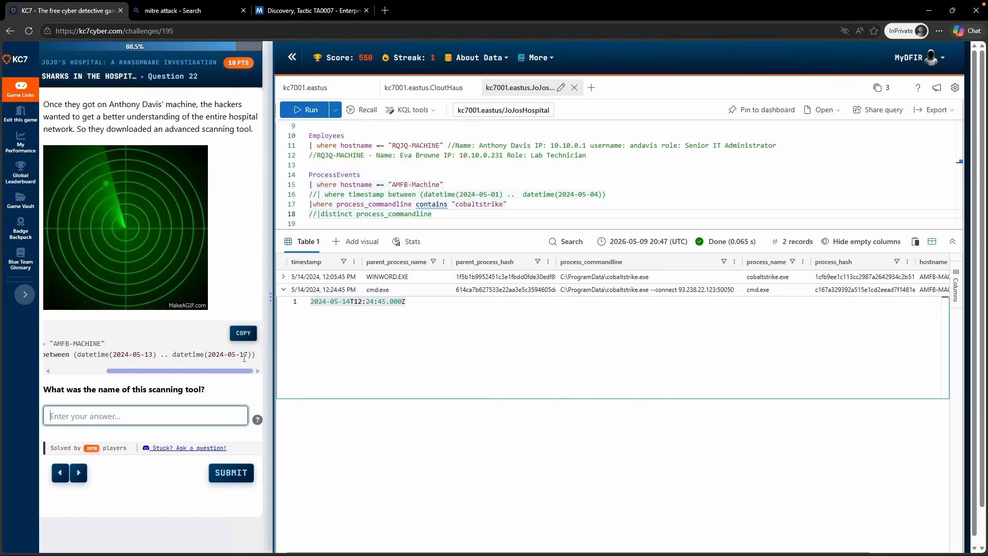
{"action": "left_click", "coordinate": [464, 213]}
{"action": "left_click", "coordinate": [317, 197]}
{"action": "key", "text": "BackSpace"}
{"action": "key", "text": "BackSpace"}
{"action": "left_click", "coordinate": [492, 197]}
{"action": "key", "text": "BackSpace"}
{"action": "key", "text": "BackSpace"}
{"action": "type", "text": "13"}
{"action": "key", "text": "Right"}
{"action": "key", "text": "Right"}
{"action": "key", "text": "Right"}
{"action": "key", "text": "Right"}
{"action": "key", "text": "Right"}
{"action": "key", "text": "Right"}
{"action": "key", "text": "Right"}
{"action": "key", "text": "Right"}
{"action": "key", "text": "Right"}
{"action": "key", "text": "Right"}
{"action": "key", "text": "Right"}
{"action": "key", "text": "Right"}
{"action": "key", "text": "Right"}
{"action": "key", "text": "Right"}
{"action": "key", "text": "Right"}
{"action": "key", "text": "Right"}
{"action": "key", "text": "Right"}
{"action": "key", "text": "Right"}
{"action": "key", "text": "Right"}
{"action": "key", "text": "Right"}
{"action": "key", "text": "Right"}
{"action": "key", "text": "Right"}
{"action": "key", "text": "Right"}
{"action": "key", "text": "Right"}
{"action": "key", "text": "Right"}
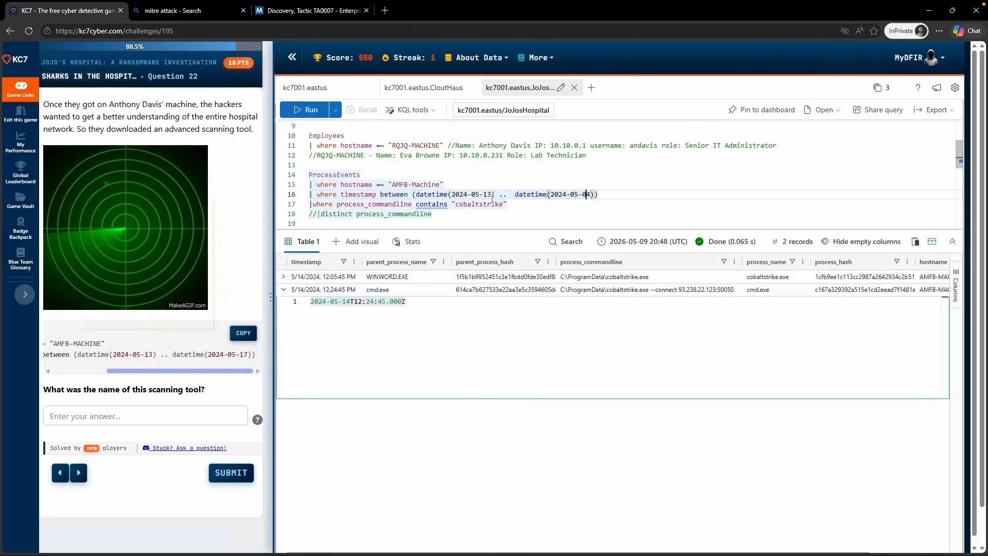
{"action": "key", "text": "BackSpace"}
{"action": "key", "text": "BackSpace"}
{"action": "type", "text": "17"}
Comment out the "cobaltstrike" filter, restore the distinct process_commandline line, and run the ProcessEvents query.
{"action": "key", "text": "Down"}
{"action": "key", "text": "Home"}
{"action": "type", "text": "//"}
{"action": "key", "text": "Down"}
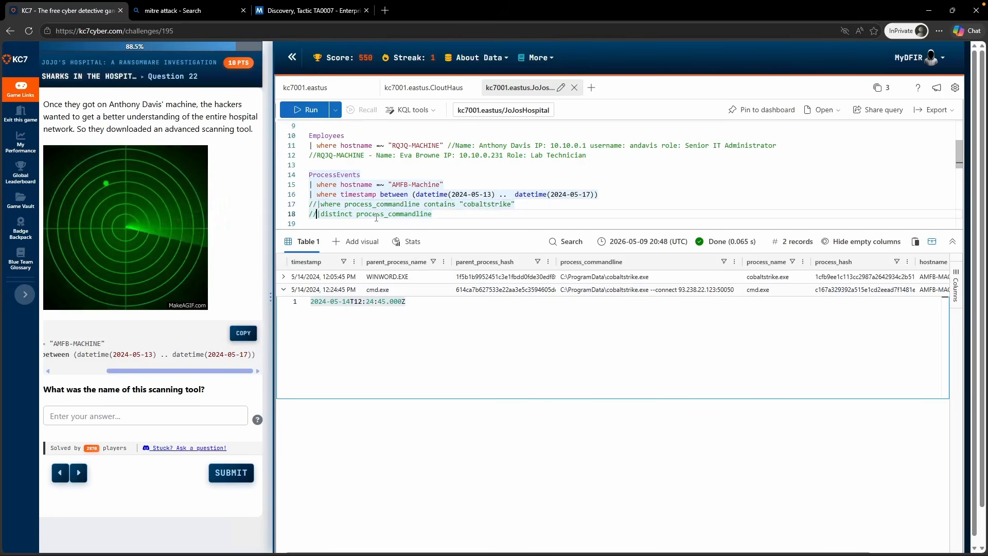
{"action": "key", "text": "BackSpace"}
{"action": "key", "text": "BackSpace"}
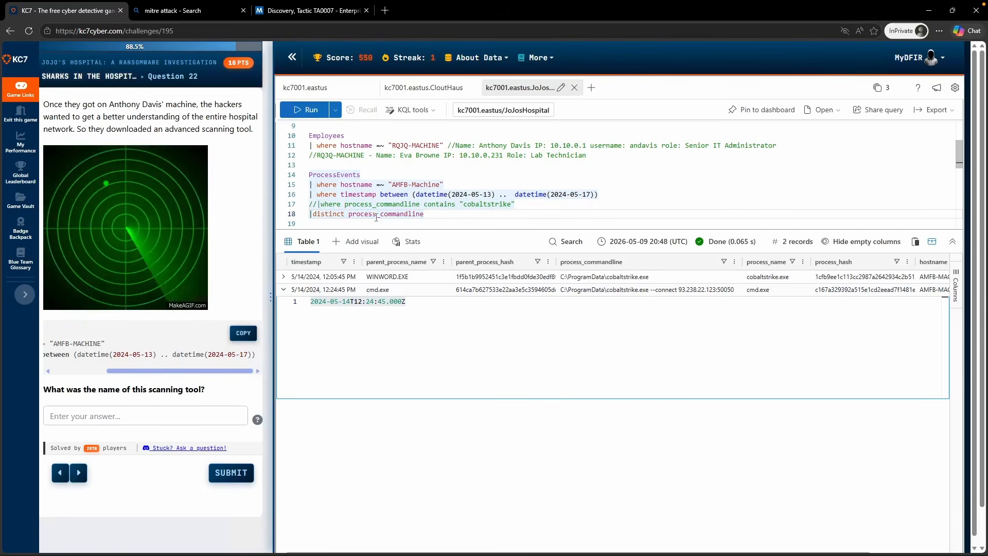
{"action": "key", "text": "shift+Return"}
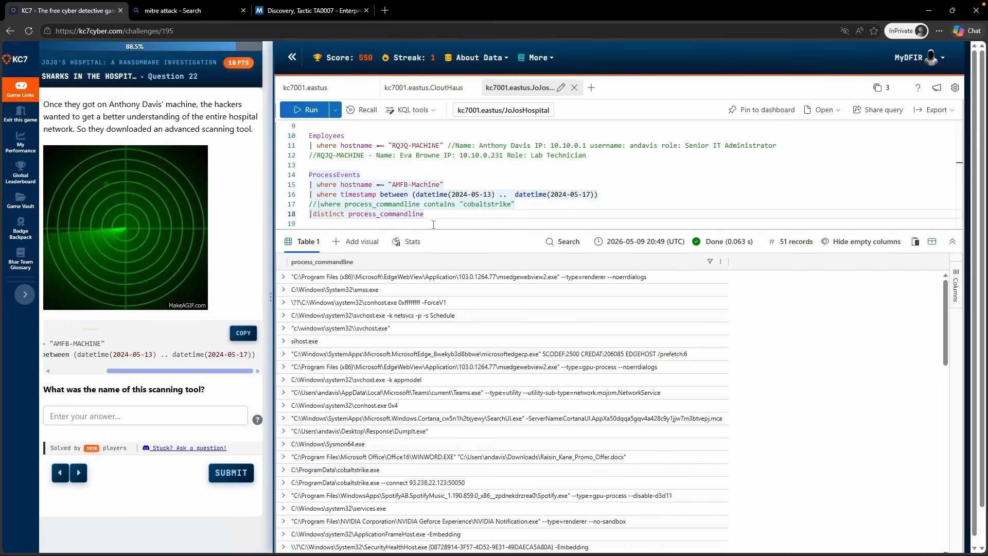
Re-enable the process_commandline contains filter with the search term "scanner" and run the query.
{"action": "left_click_drag", "start_coordinate": [317, 204], "coordinate": [308, 204]}
{"action": "key", "text": "BackSpace"}
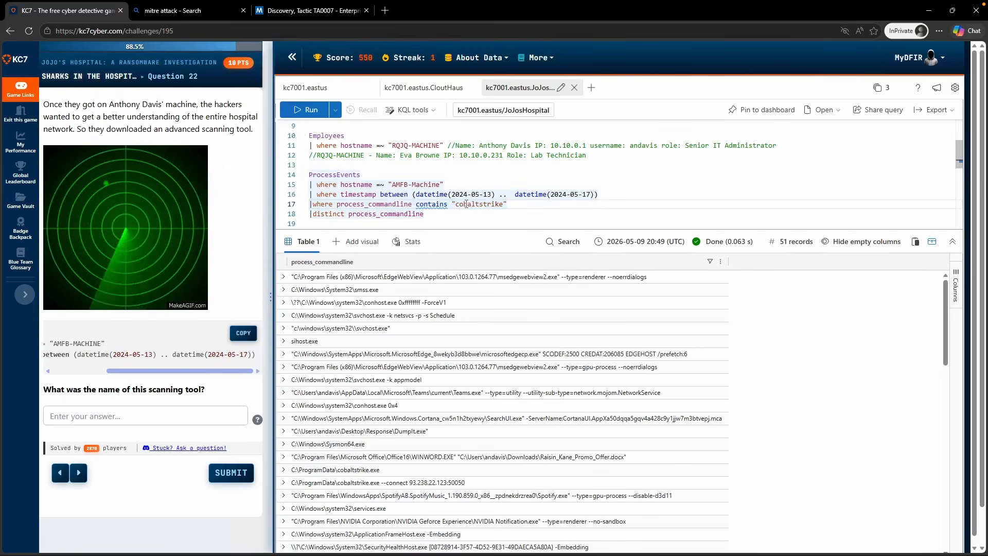
{"action": "double_click", "coordinate": [479, 204]}
{"action": "type", "text": "scanner"}
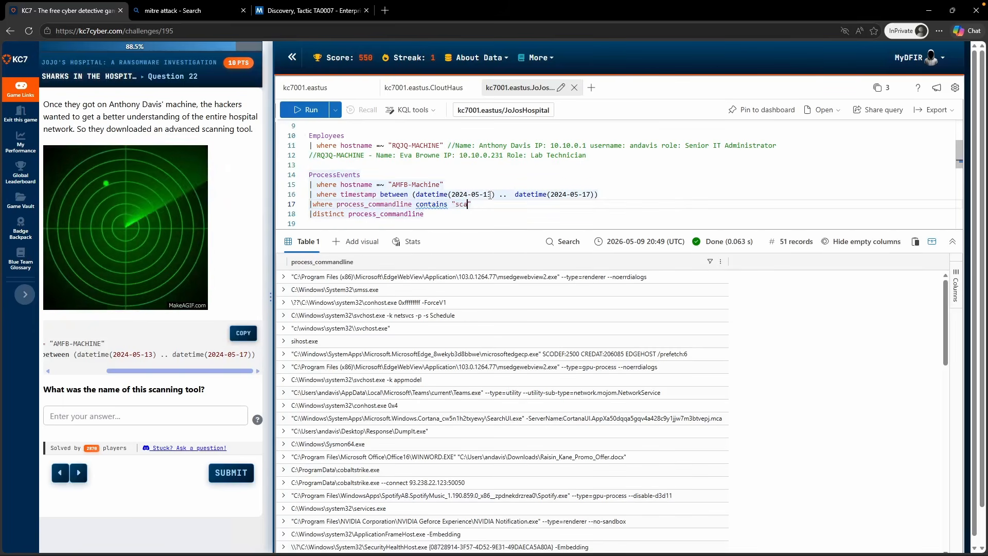
{"action": "key", "text": "shift+Return"}
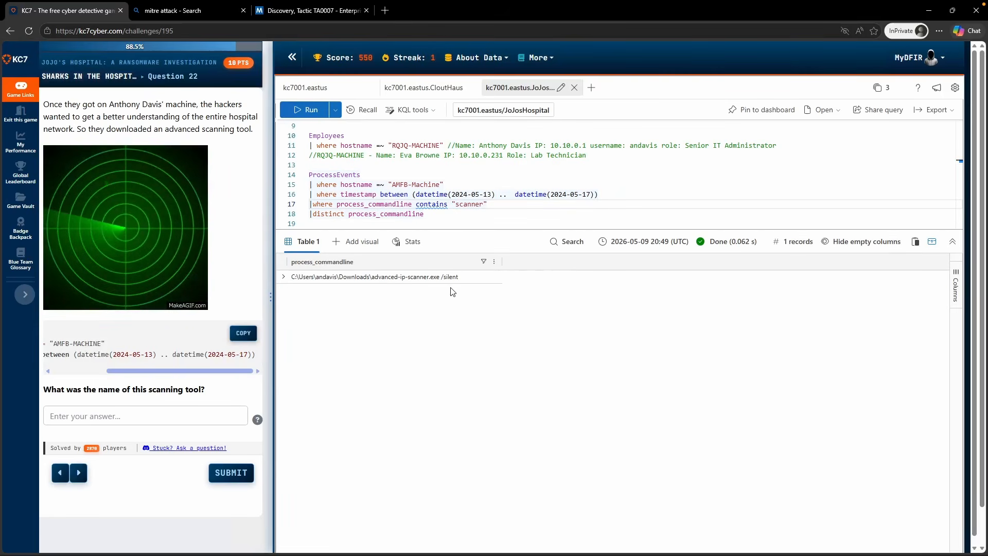
Expand the scanner command line result, copy advanced-ip-scanner.exe, and submit it as the Question 22 answer.
{"action": "left_click", "coordinate": [383, 282]}
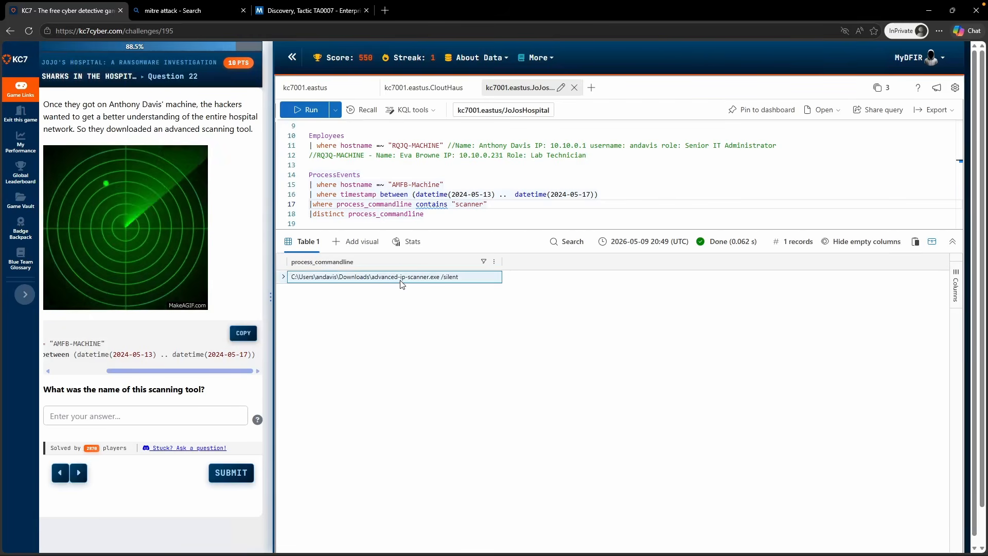
{"action": "double_click", "coordinate": [401, 280]}
{"action": "left_click_drag", "start_coordinate": [508, 289], "coordinate": [417, 289]}
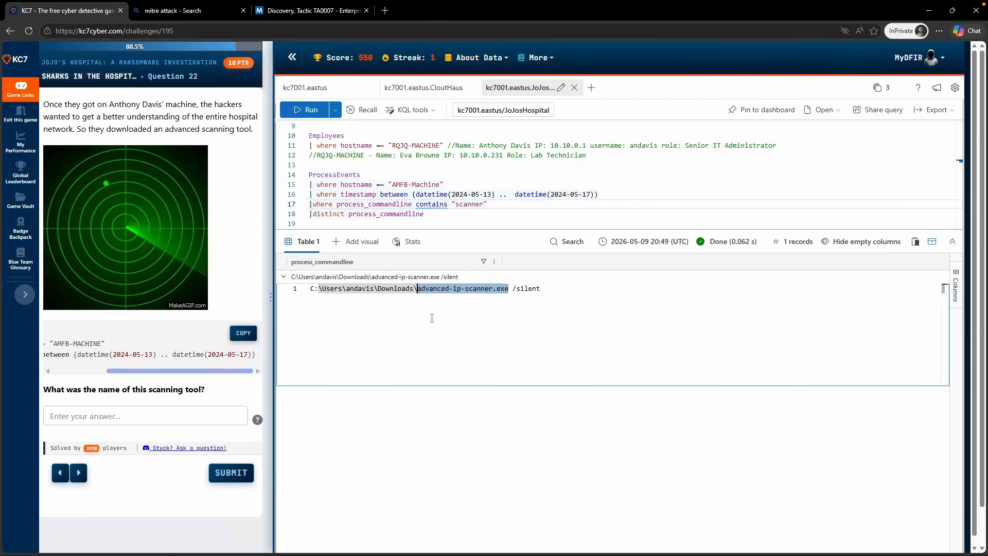
{"action": "left_click", "coordinate": [188, 415]}
{"action": "key", "text": "ctrl+v"}
{"action": "left_click", "coordinate": [231, 472]}
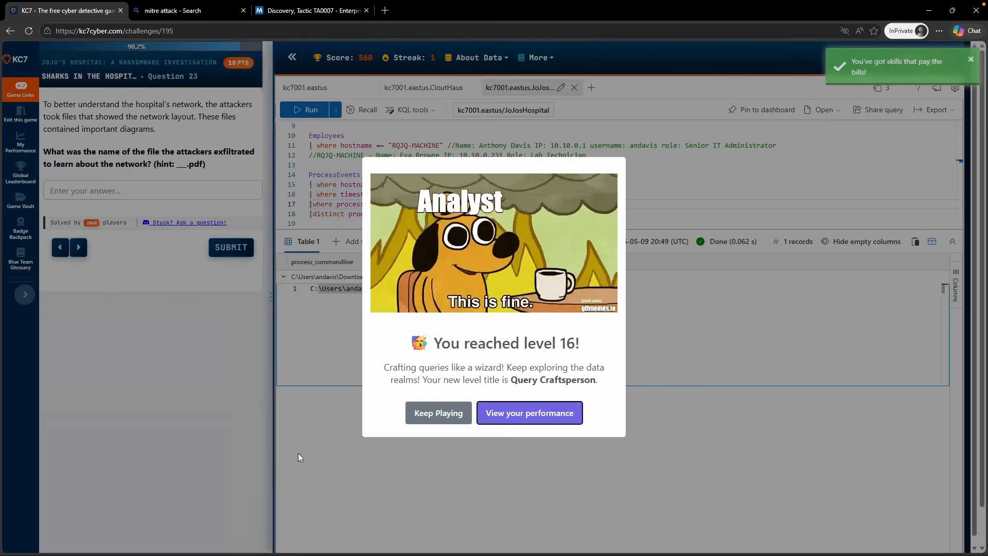
{"action": "left_click_drag", "start_coordinate": [493, 344], "coordinate": [614, 355]}
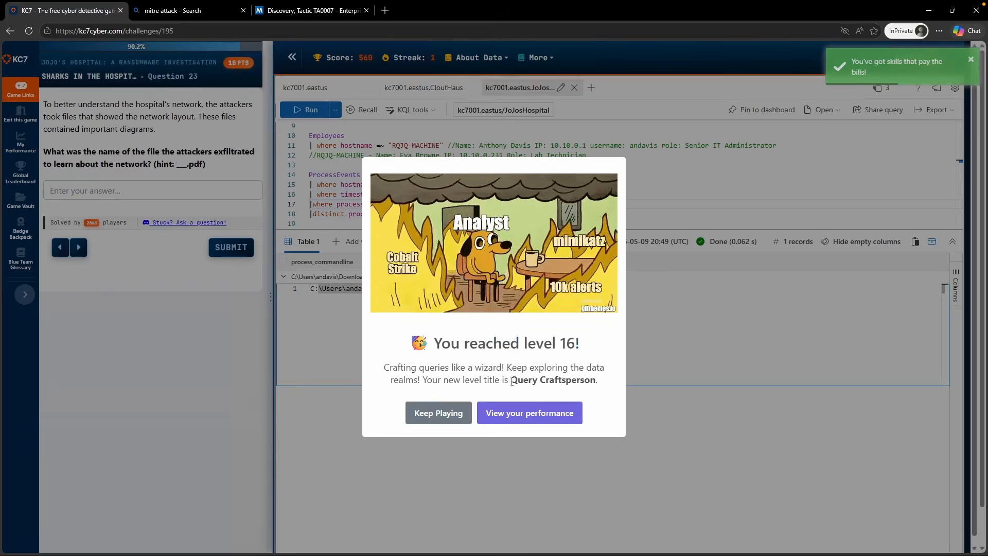
Dismiss the level-up message, set the process_commandline contains filter to "pdf", and run the ProcessEvents query for Question 23.
{"action": "left_click", "coordinate": [449, 413]}
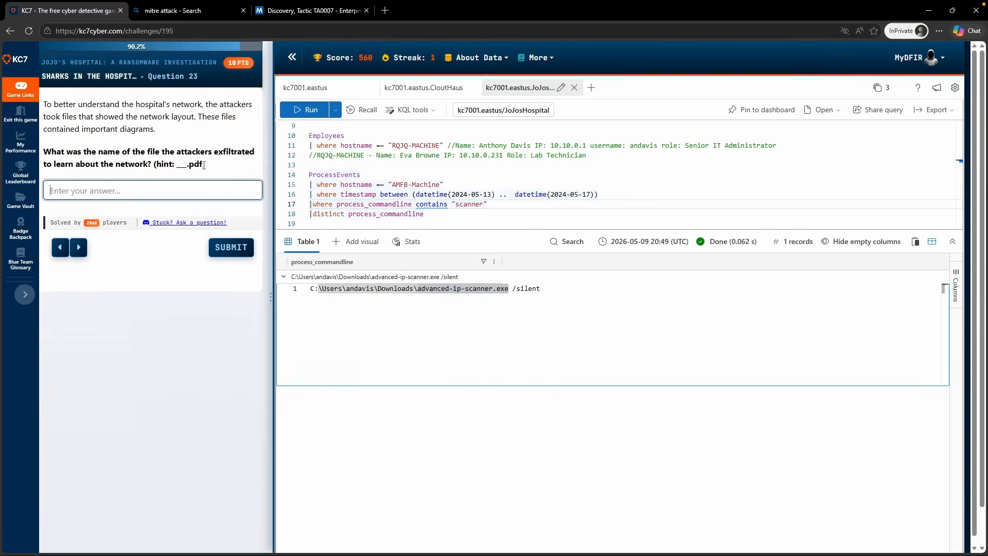
{"action": "double_click", "coordinate": [202, 165]}
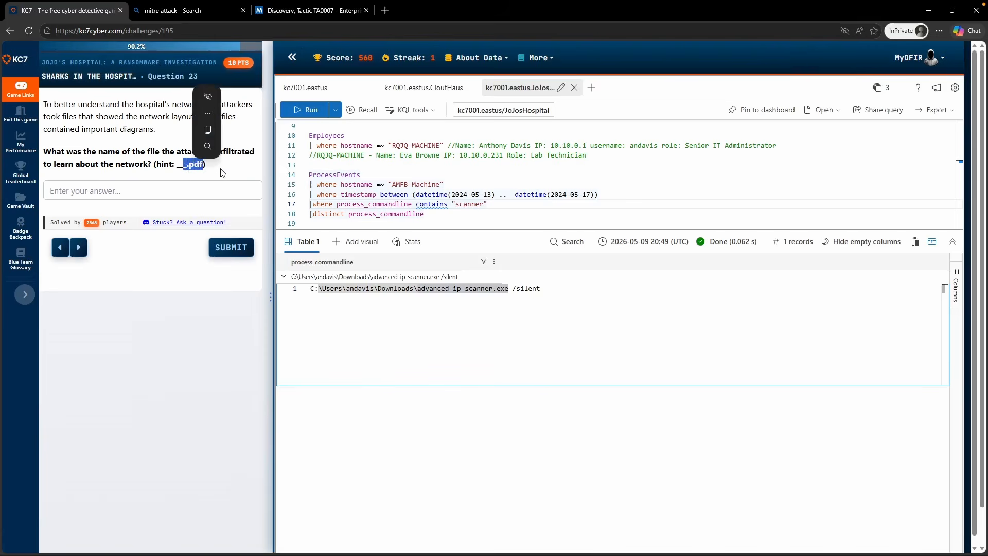
{"action": "double_click", "coordinate": [474, 204]}
{"action": "type", "text": "pdf"}
{"action": "key", "text": "shift+Return"}
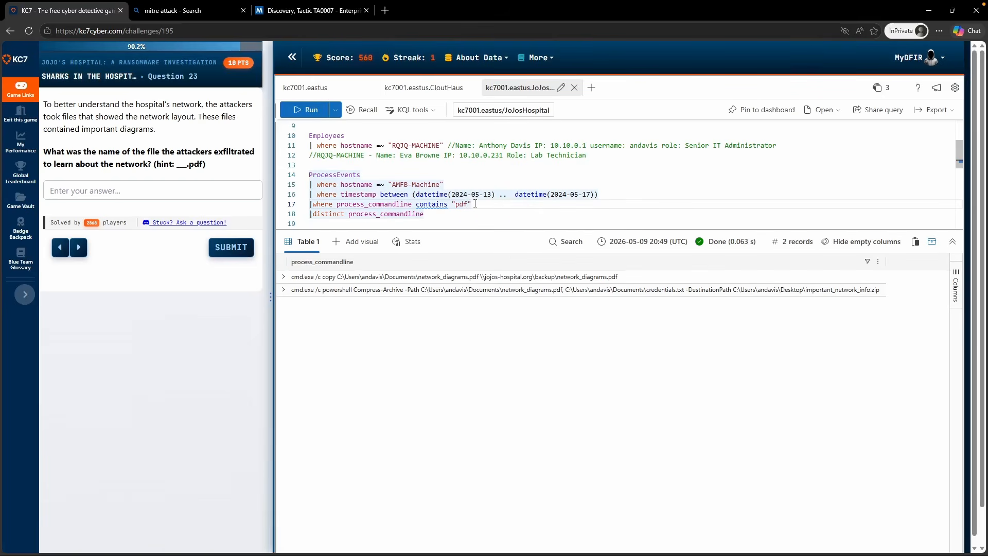
{"action": "left_click", "coordinate": [325, 279]}
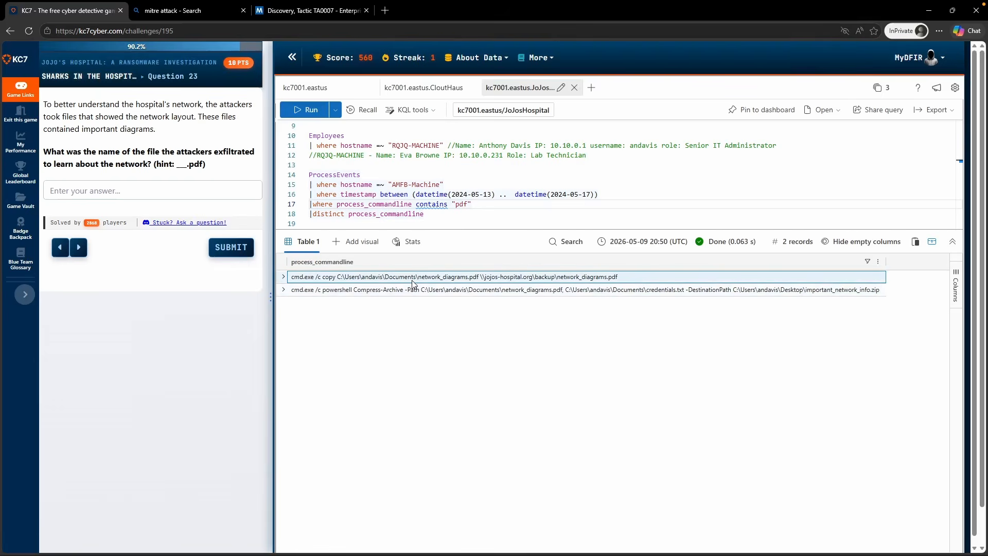
Comment out the distinct process_commandline line and rerun the "pdf" query to get the full event columns.
{"action": "left_click", "coordinate": [390, 216]}
{"action": "left_click", "coordinate": [353, 204]}
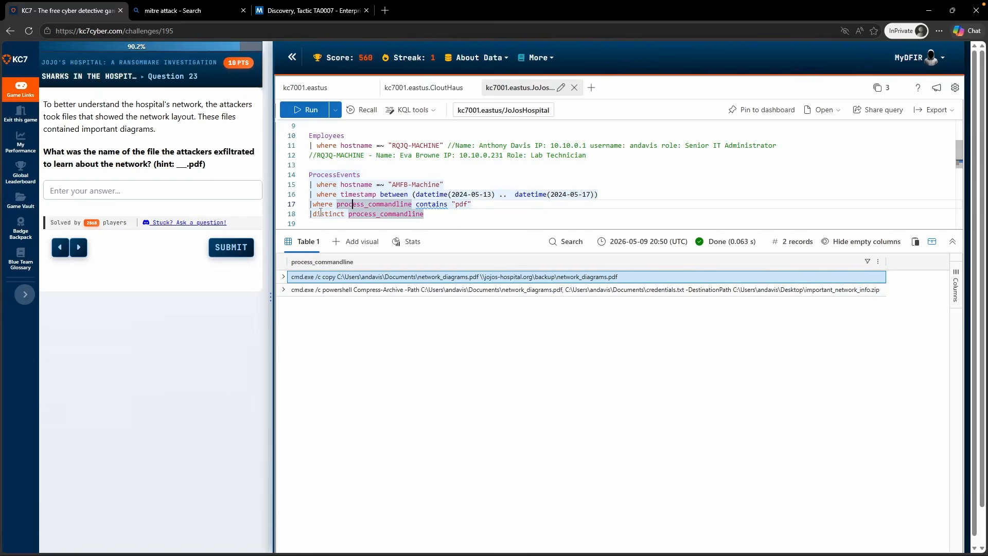
{"action": "left_click", "coordinate": [311, 214]}
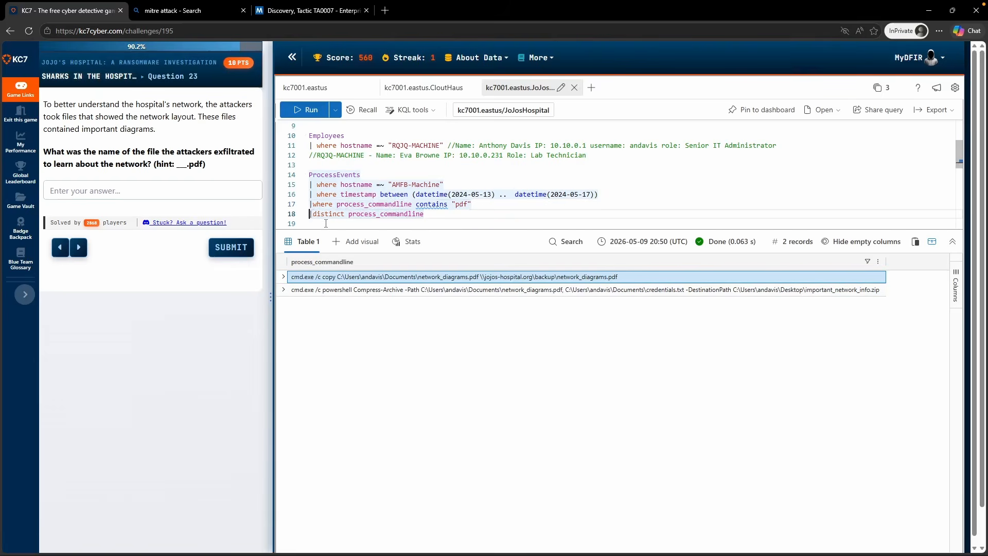
{"action": "type", "text": "//"}
{"action": "key", "text": "shift+Return"}
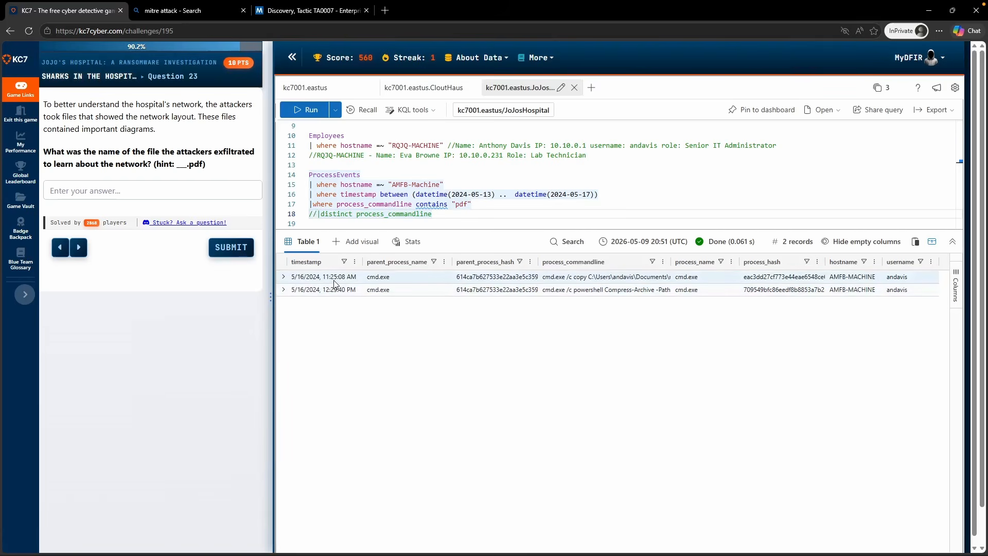
Comment out the "pdf" filter, rerun the query, and examine the copy, Compress-Archive and curl command lines from 5/16/2024.
{"action": "left_click", "coordinate": [352, 209]}
{"action": "key", "text": "ctrl+slash"}
{"action": "key", "text": "shift+Return"}
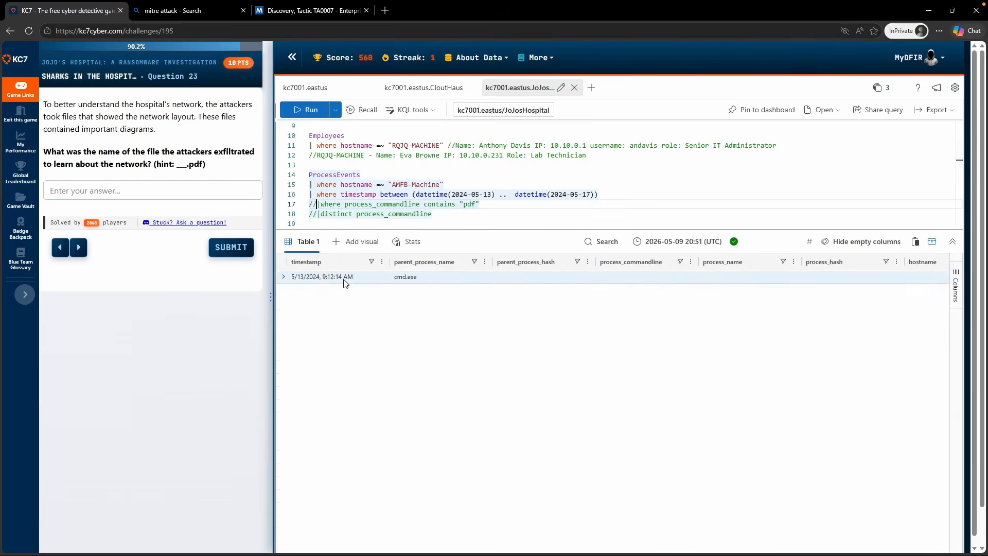
{"action": "scroll", "coordinate": [398, 350], "scroll_direction": "down", "scroll_amount": 5}
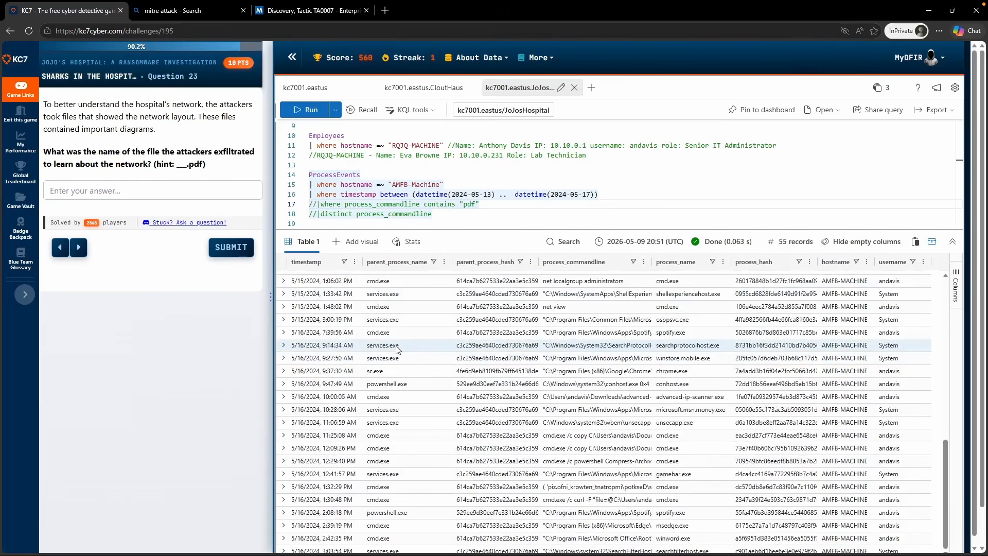
{"action": "left_click", "coordinate": [379, 435]}
{"action": "left_click", "coordinate": [570, 435]}
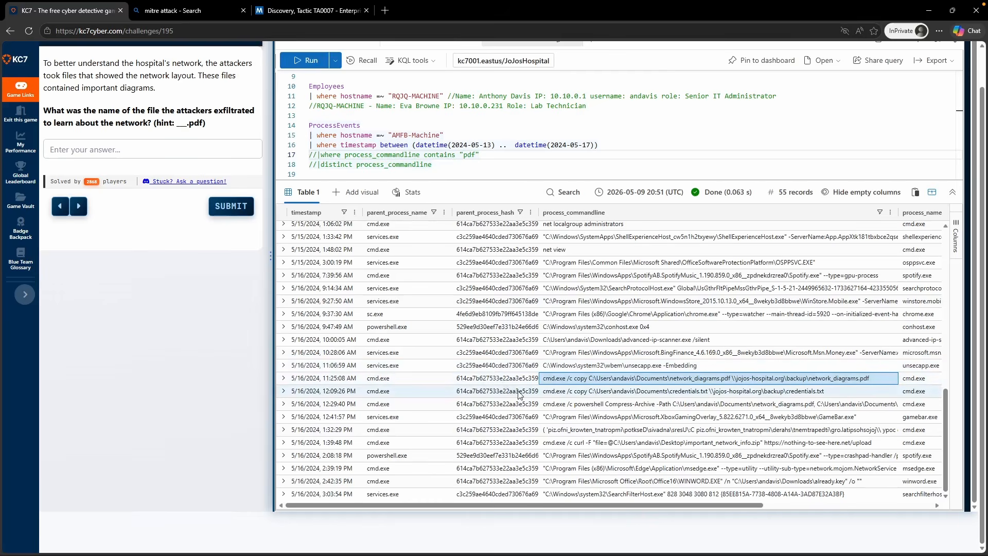
{"action": "left_click", "coordinate": [542, 396]}
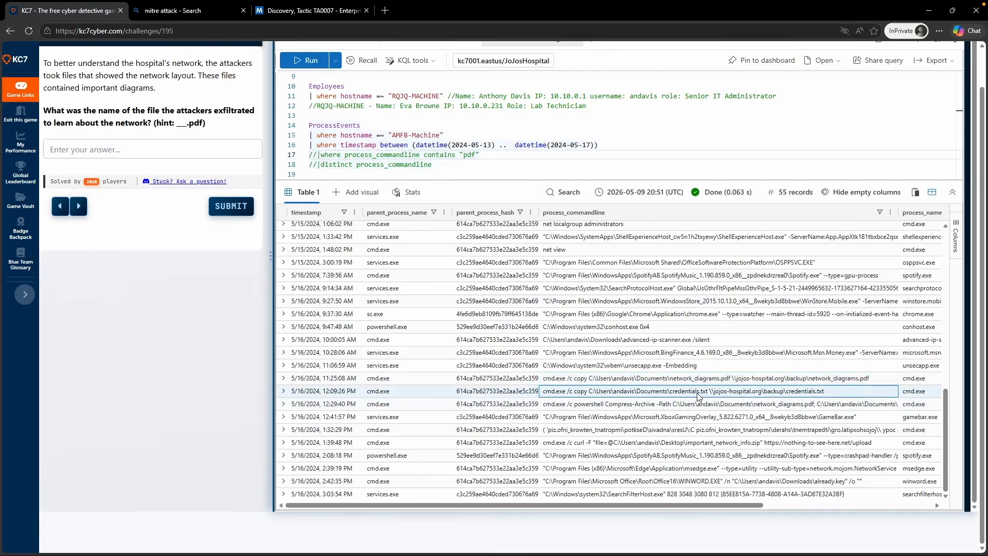
{"action": "left_click", "coordinate": [574, 409]}
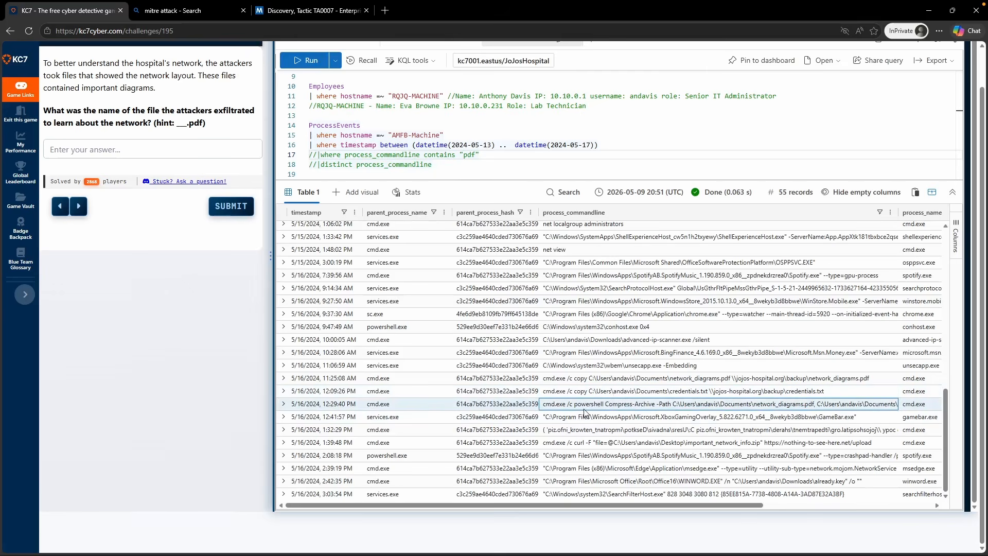
{"action": "left_click", "coordinate": [585, 445]}
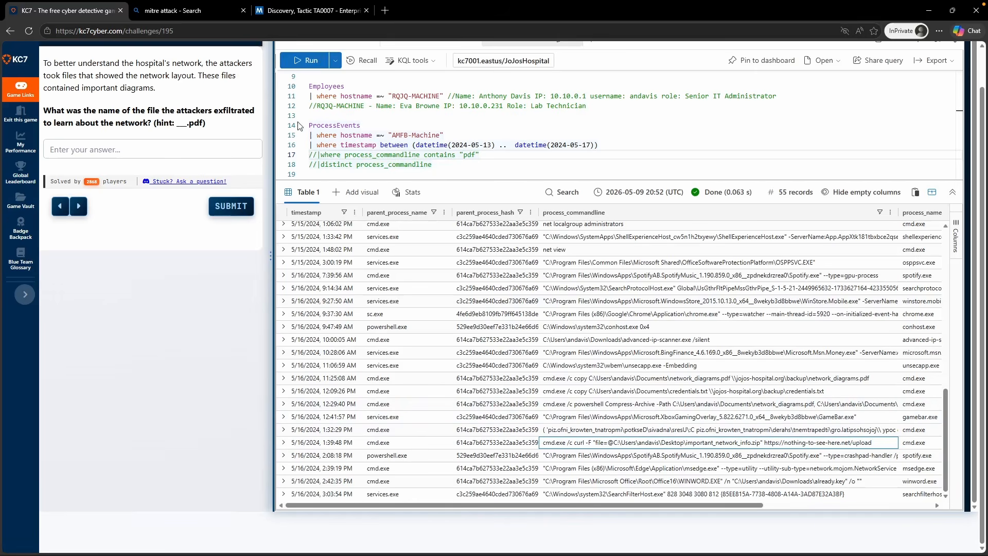
Expand the network diagram copy command and submit network_diagrams.pdf as the Question 23 answer.
{"action": "left_click", "coordinate": [700, 381]}
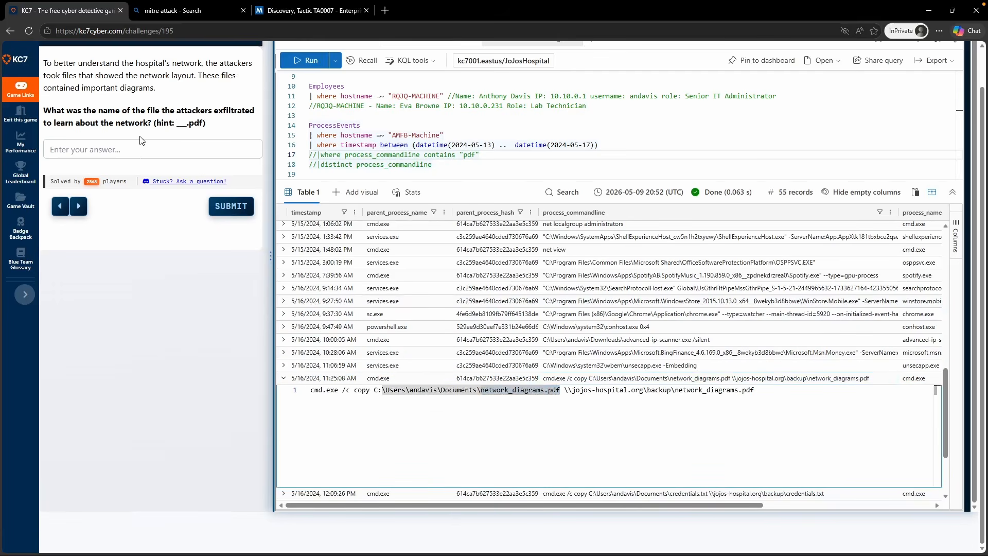
{"action": "left_click", "coordinate": [138, 146]}
{"action": "type", "text": "network_diagrams.pdf"}
{"action": "left_click", "coordinate": [222, 212]}
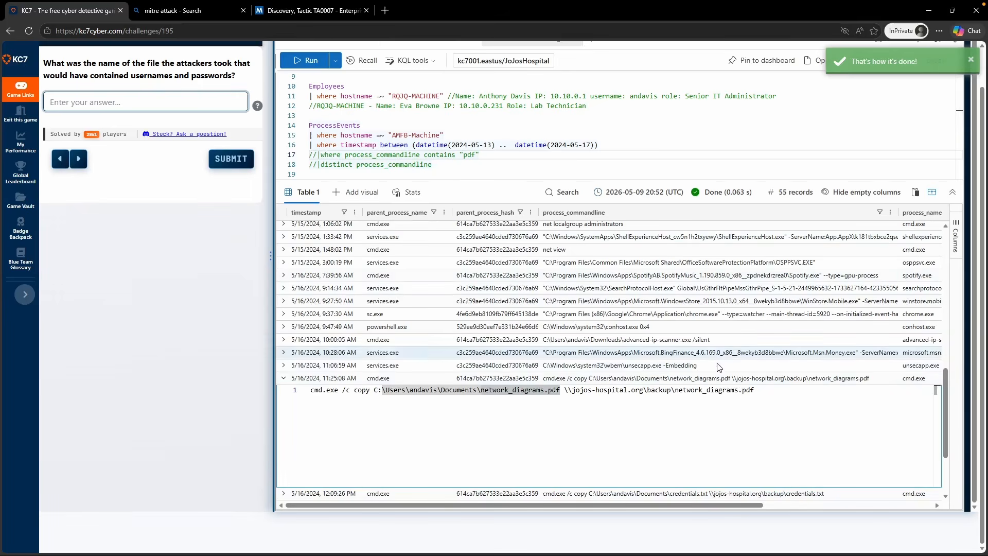
Expand the 12:09:26 PM copy command, copy credentials.txt, and submit it as the answer for the usernames and passwords file.
{"action": "scroll", "coordinate": [718, 372], "scroll_direction": "down", "scroll_amount": 1}
{"action": "scroll", "coordinate": [717, 372], "scroll_direction": "down", "scroll_amount": 1}
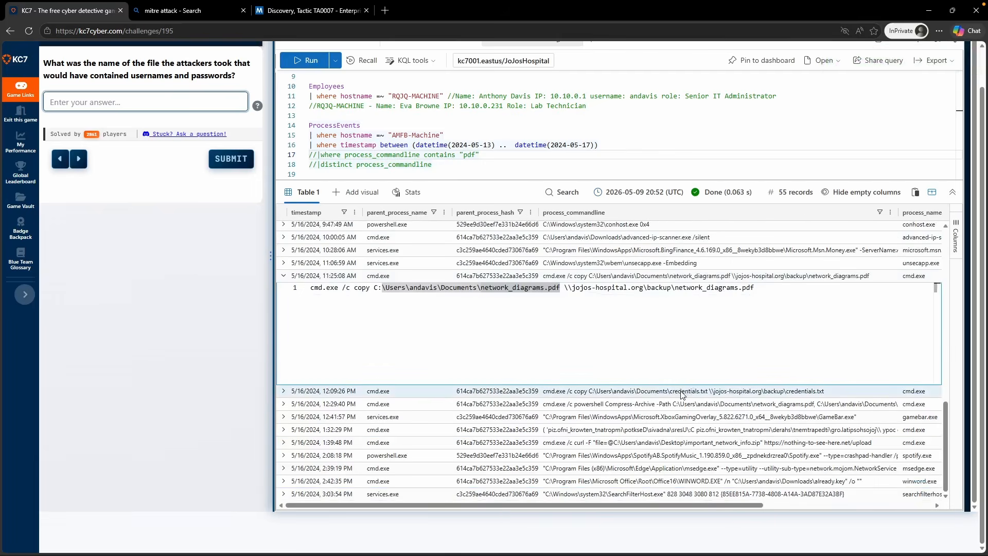
{"action": "left_click", "coordinate": [681, 391]}
{"action": "left_click_drag", "start_coordinate": [771, 392], "coordinate": [655, 389]}
{"action": "key", "text": "ctrl+c"}
{"action": "left_click", "coordinate": [186, 100]}
{"action": "key", "text": "ctrl+v"}
{"action": "left_click", "coordinate": [217, 159]}
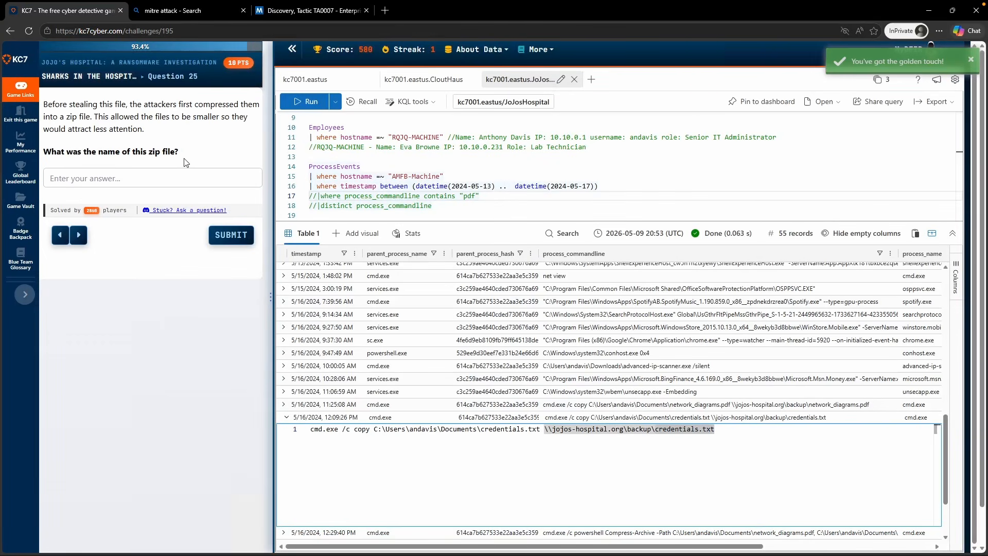
Expand the curl upload command, copy important_network_info.zip, and submit it as the Question 25 answer.
{"action": "scroll", "coordinate": [725, 405], "scroll_direction": "down", "scroll_amount": 2}
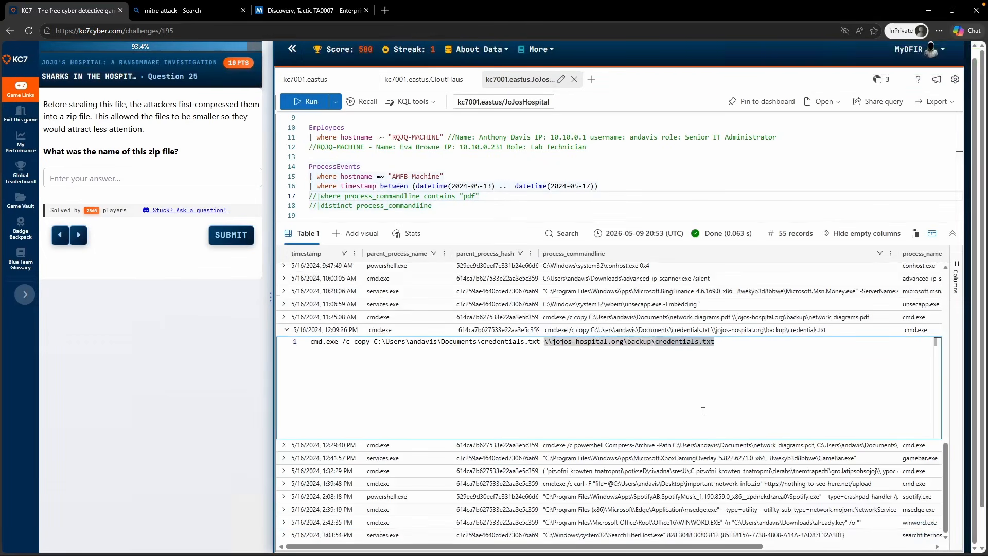
{"action": "left_click", "coordinate": [516, 484]}
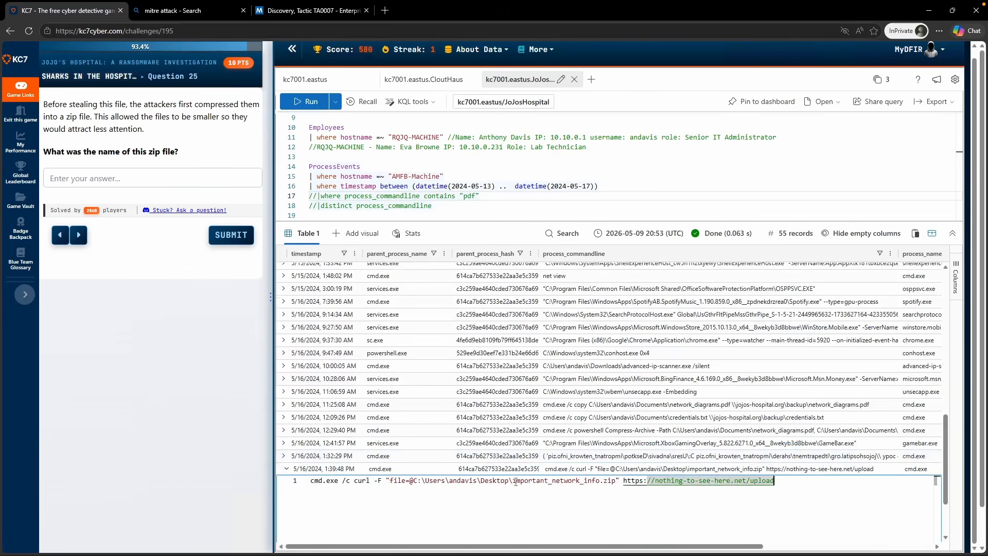
{"action": "left_click_drag", "start_coordinate": [515, 481], "coordinate": [615, 482]}
{"action": "key", "text": "ctrl+c"}
{"action": "left_click", "coordinate": [153, 178]}
{"action": "key", "text": "ctrl+v"}
{"action": "left_click", "coordinate": [231, 235]}
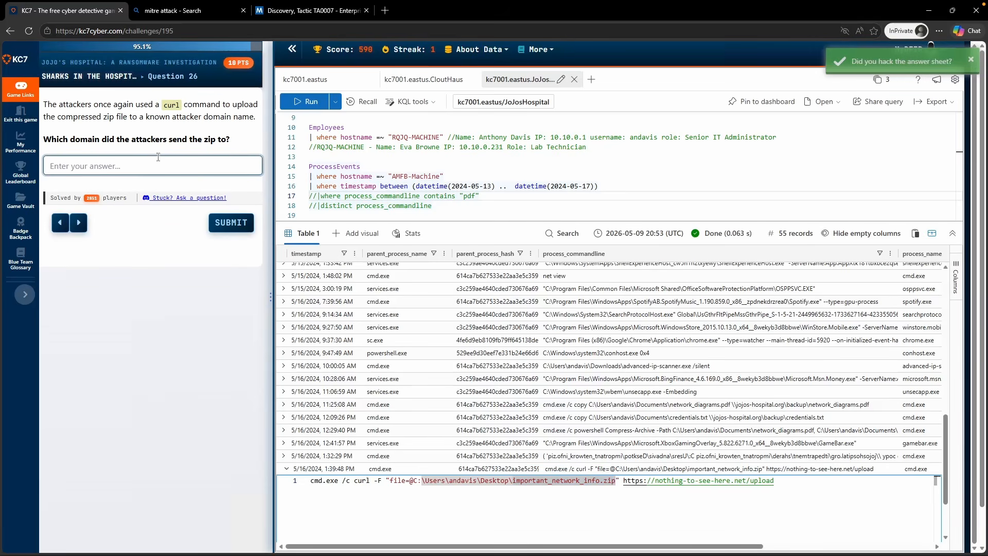
Copy the domain nothing-to-see-here.net from the curl command and submit it as the Question 26 answer.
{"action": "left_click_drag", "start_coordinate": [773, 481], "coordinate": [742, 482]}
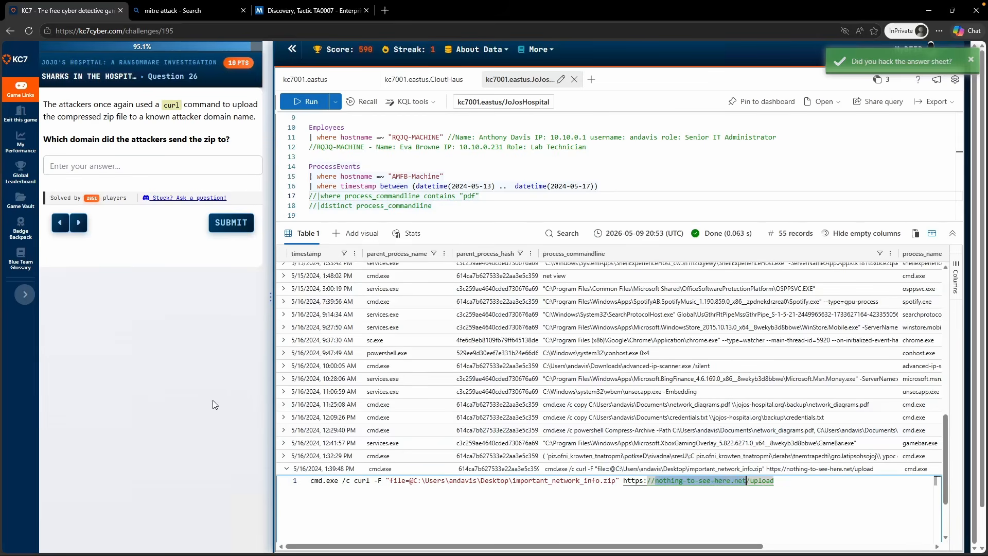
{"action": "key", "text": "ctrl+c"}
{"action": "left_click", "coordinate": [153, 165]}
{"action": "key", "text": "ctrl+v"}
{"action": "left_click", "coordinate": [231, 222]}
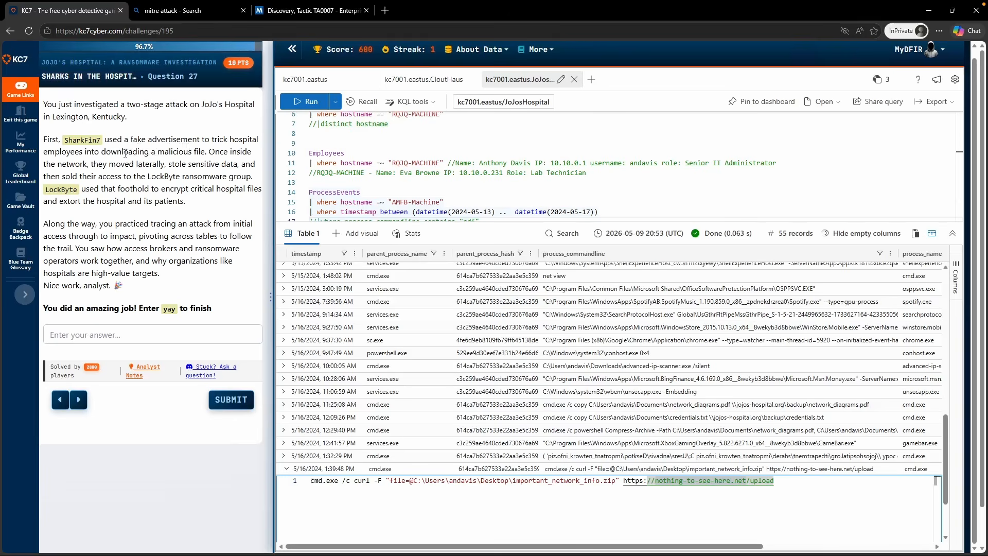
Search the web for "fin7" in the Bing tab and read the hacker group's overview and aliases.
{"action": "double_click", "coordinate": [72, 140]}
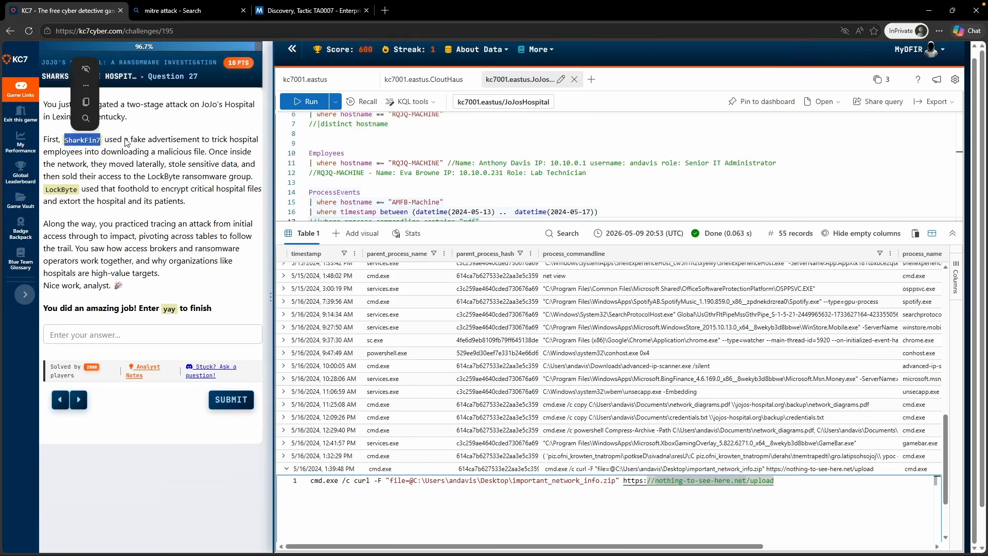
{"action": "left_click", "coordinate": [172, 14]}
{"action": "left_click", "coordinate": [237, 81]}
{"action": "type", "text": "fin7"}
{"action": "key", "text": "Return"}
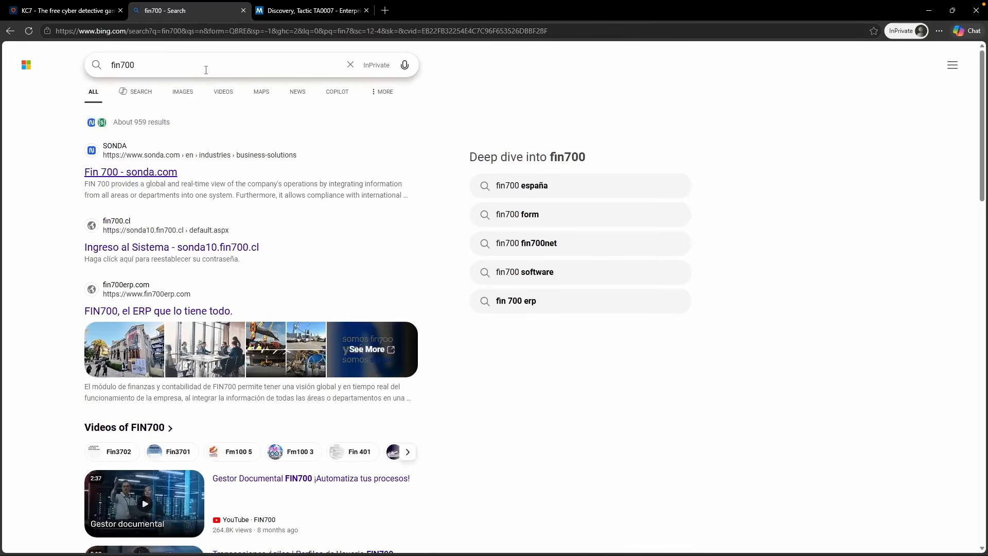
{"action": "left_click", "coordinate": [204, 67]}
{"action": "key", "text": "BackSpace"}
{"action": "key", "text": "BackSpace"}
{"action": "key", "text": "Return"}
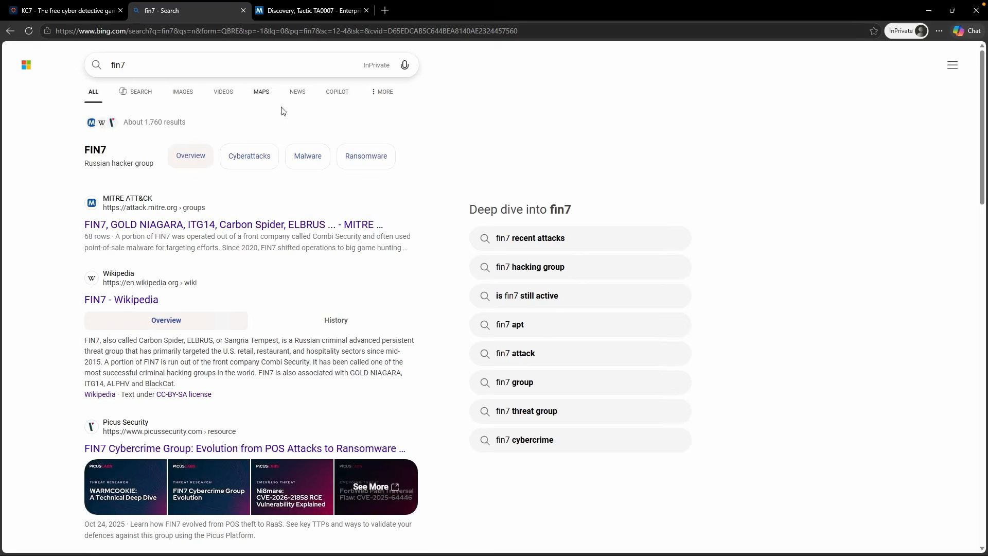
{"action": "left_click_drag", "start_coordinate": [104, 339], "coordinate": [187, 342]}
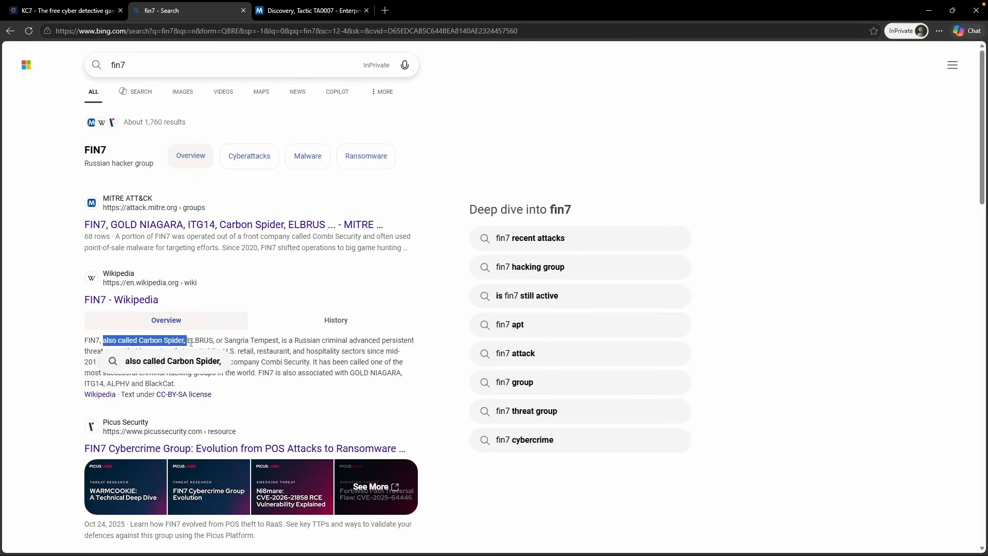
{"action": "left_click", "coordinate": [289, 348]}
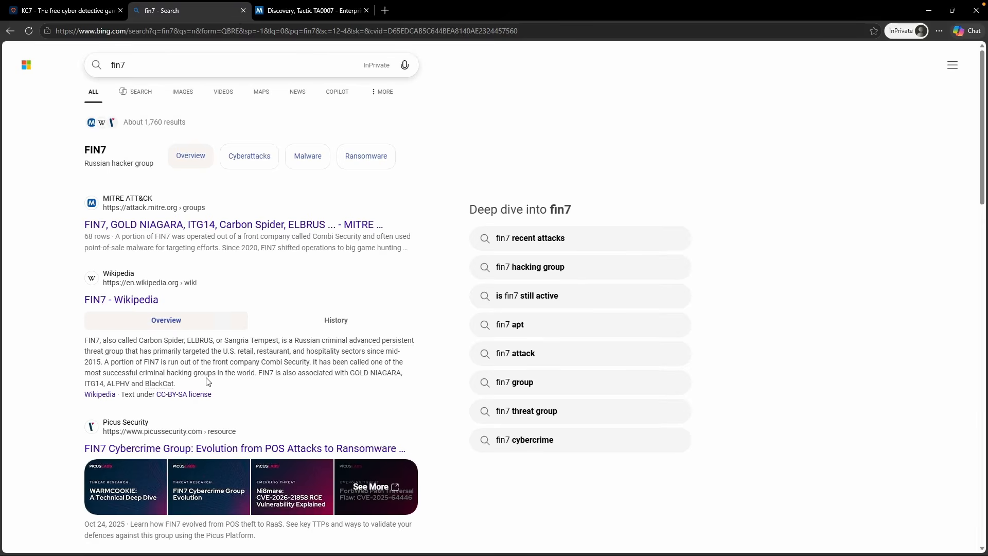
Return to the KC7 challenge, read the closing summary, and submit "yay" as the Question 27 answer.
{"action": "key", "text": "ctrl+shift+Tab"}
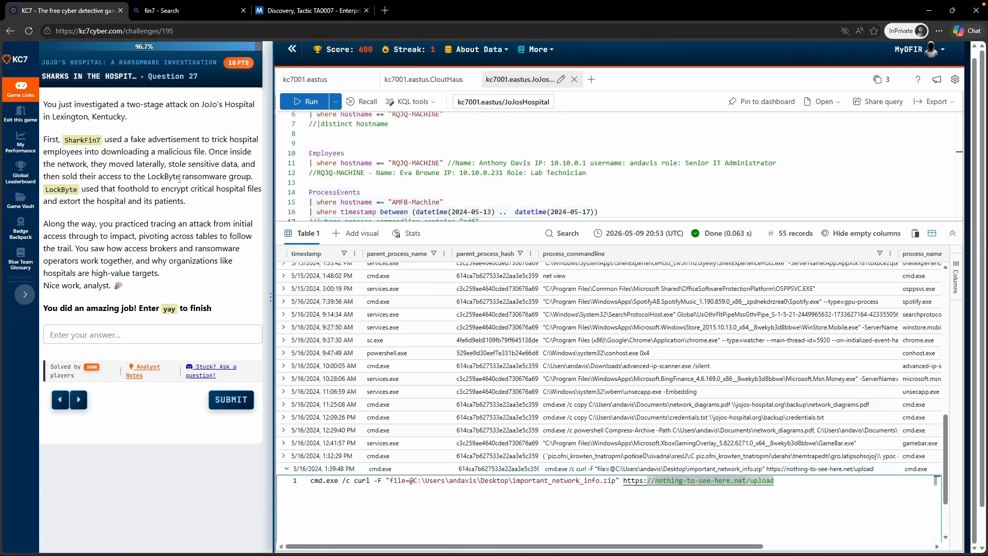
{"action": "left_click_drag", "start_coordinate": [78, 190], "coordinate": [44, 191]}
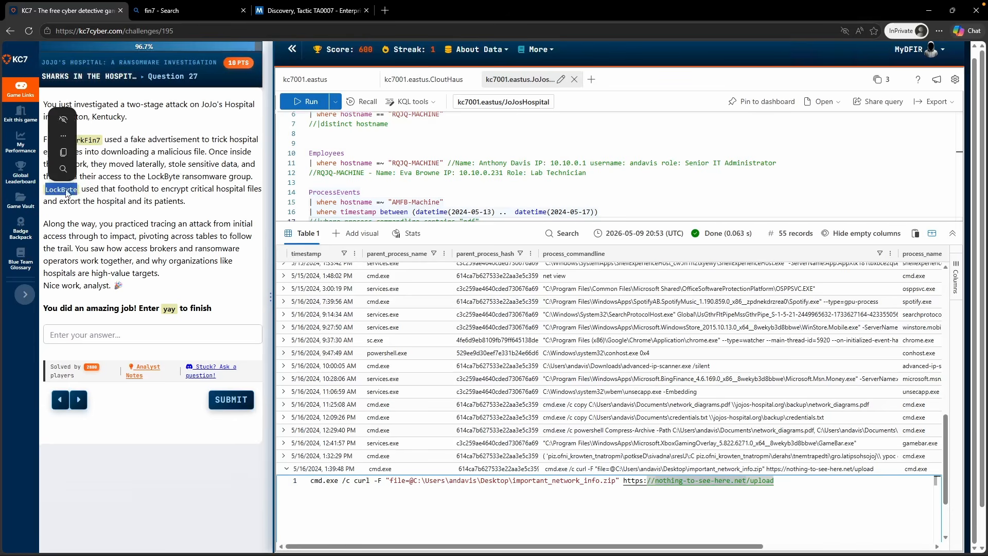
{"action": "left_click", "coordinate": [149, 205]}
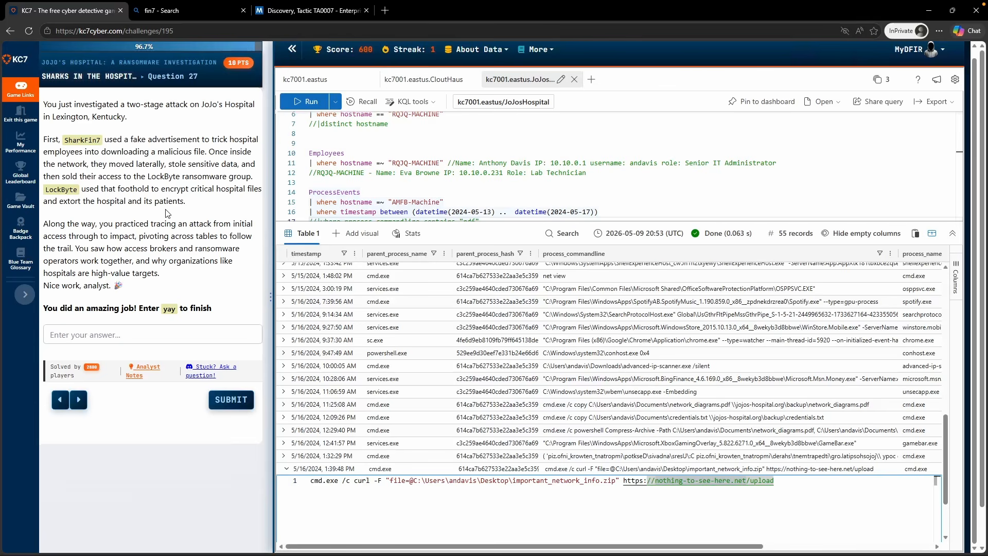
{"action": "left_click", "coordinate": [167, 307]}
{"action": "type", "text": "yay"}
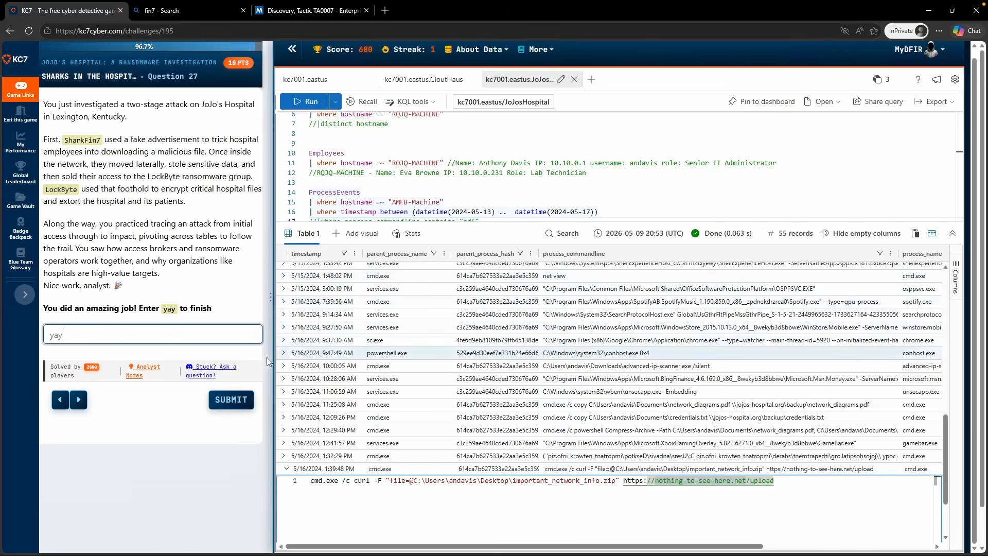
{"action": "left_click", "coordinate": [231, 404]}
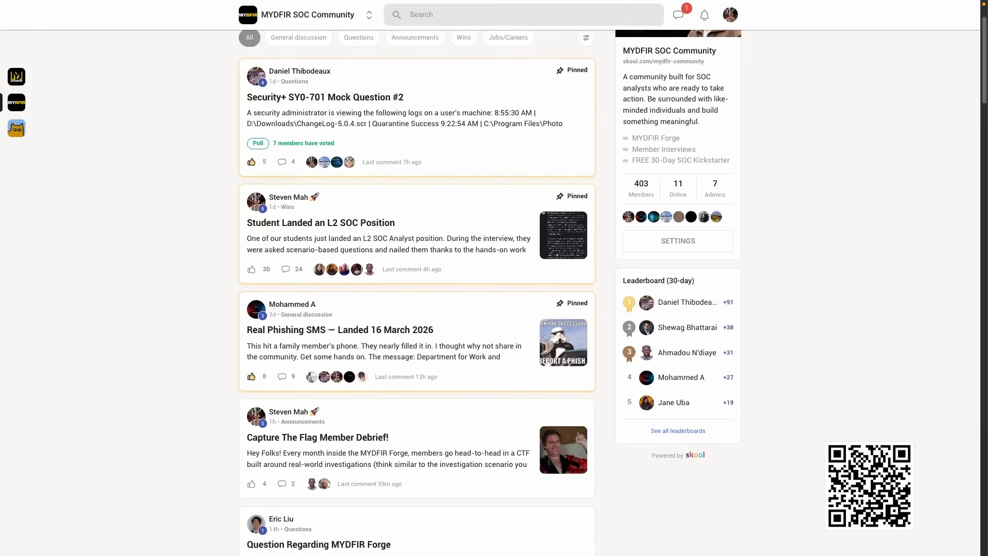
{"action": "scroll", "coordinate": [489, 290], "scroll_direction": "down", "scroll_amount": 2}
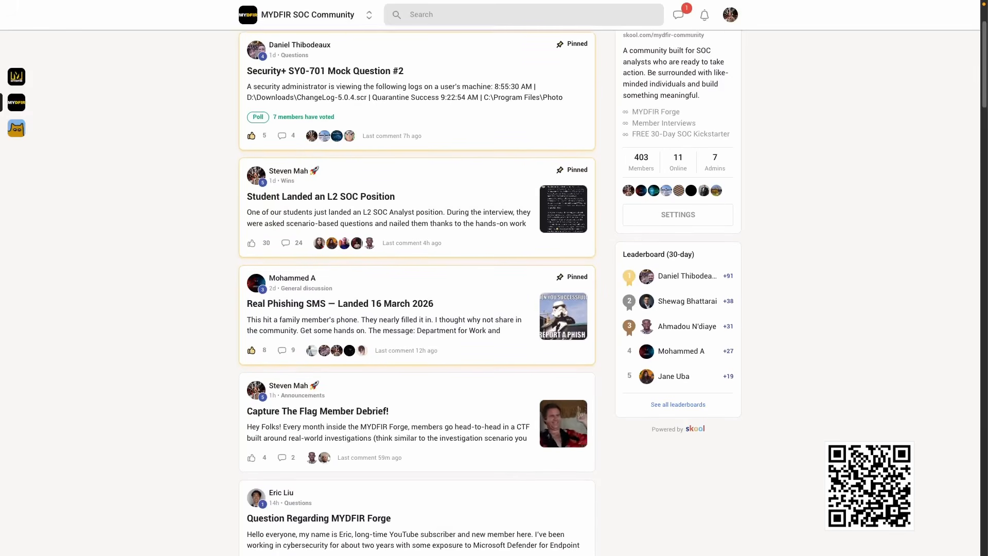
{"action": "scroll", "coordinate": [417, 290], "scroll_direction": "down", "scroll_amount": 6}
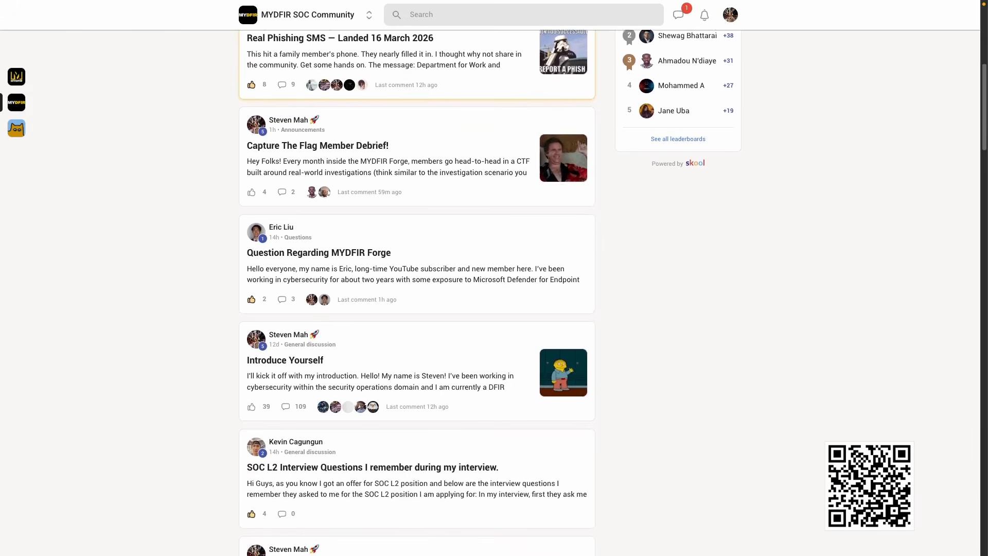
{"action": "scroll", "coordinate": [417, 290], "scroll_direction": "down", "scroll_amount": 7}
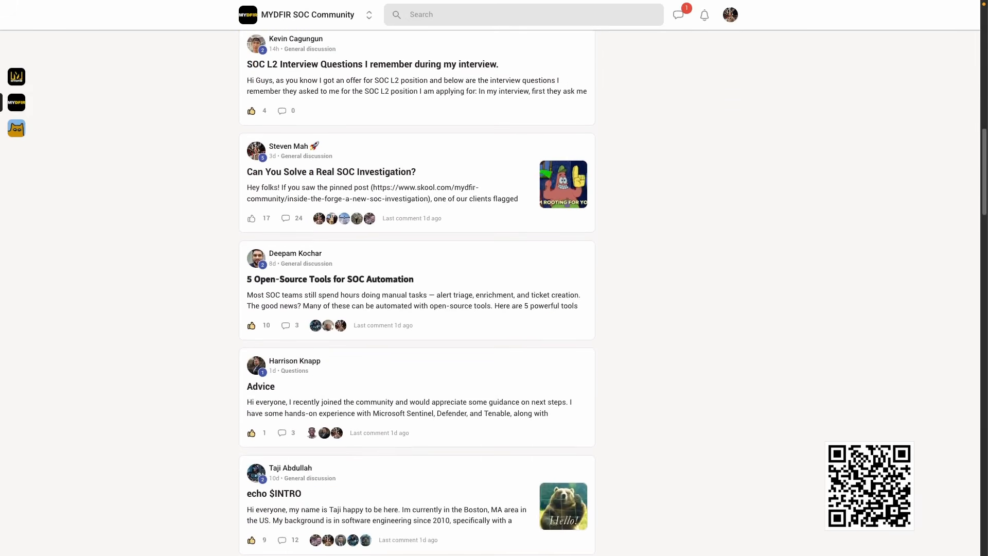
{"action": "scroll", "coordinate": [416, 290], "scroll_direction": "down", "scroll_amount": 8}
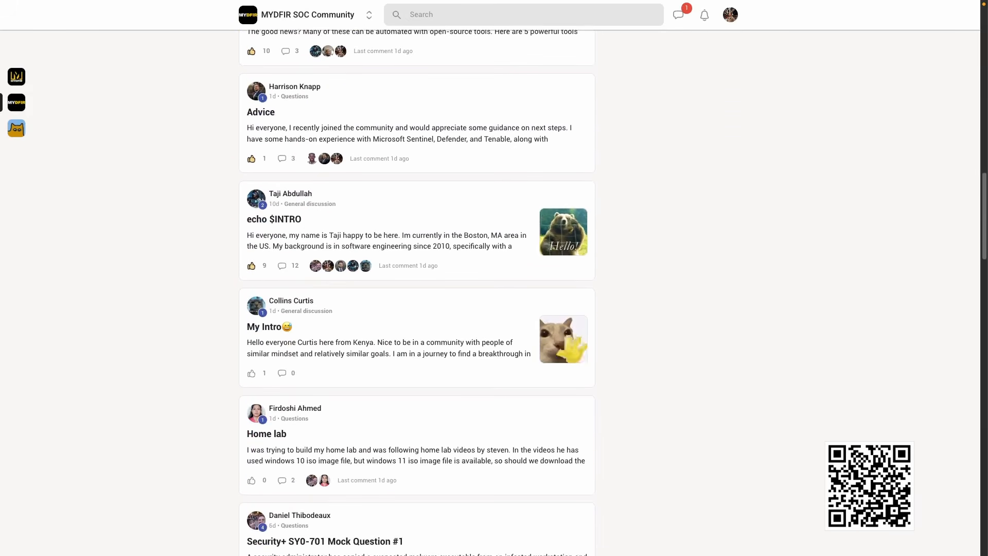